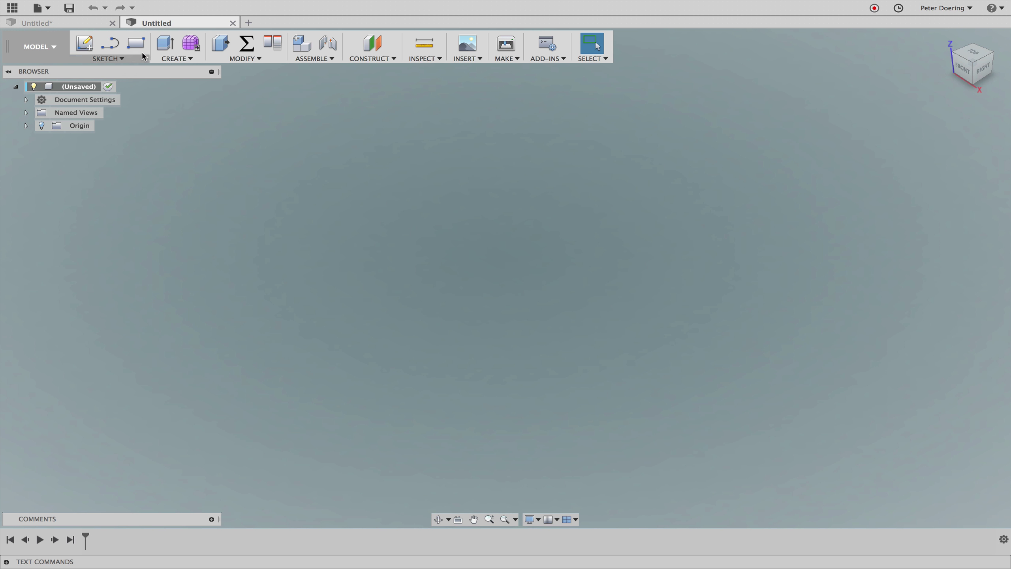
# Sketch a rectangle from the origin on the XY plane, viewed from an upright top view
pyautogui.click(136, 43)
pyautogui.click(557, 253)
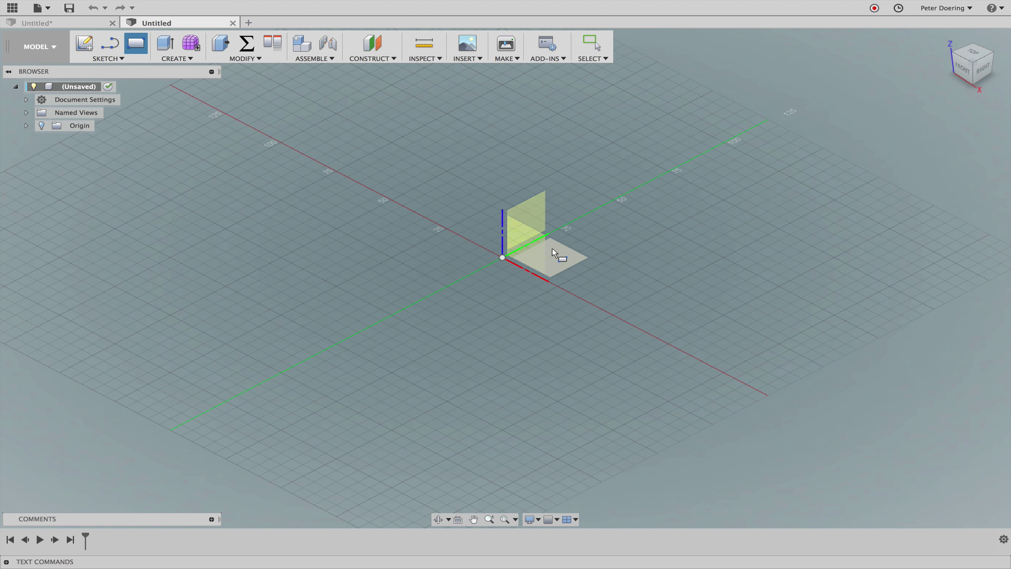
pyautogui.click(503, 258)
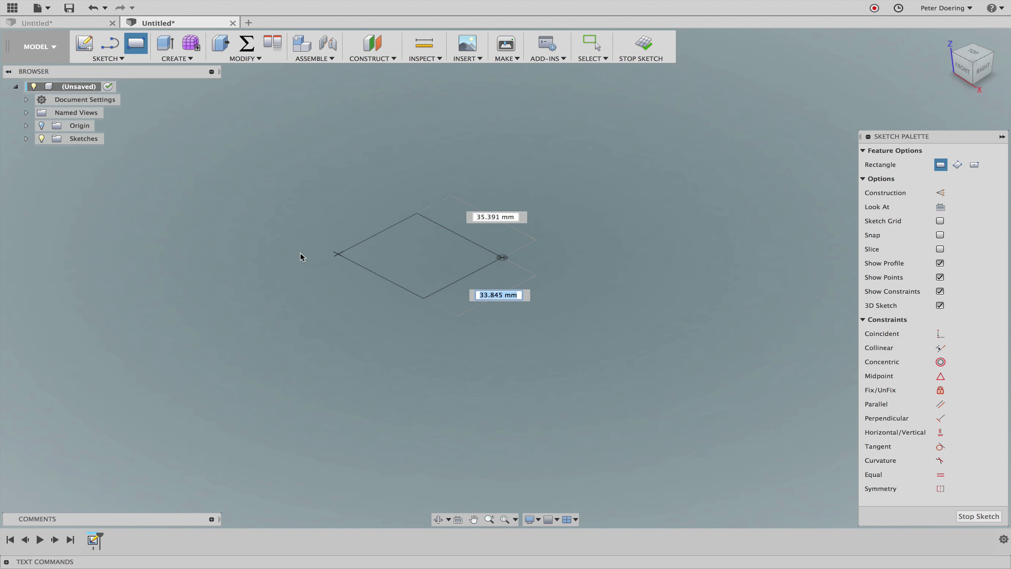
pyautogui.click(196, 229)
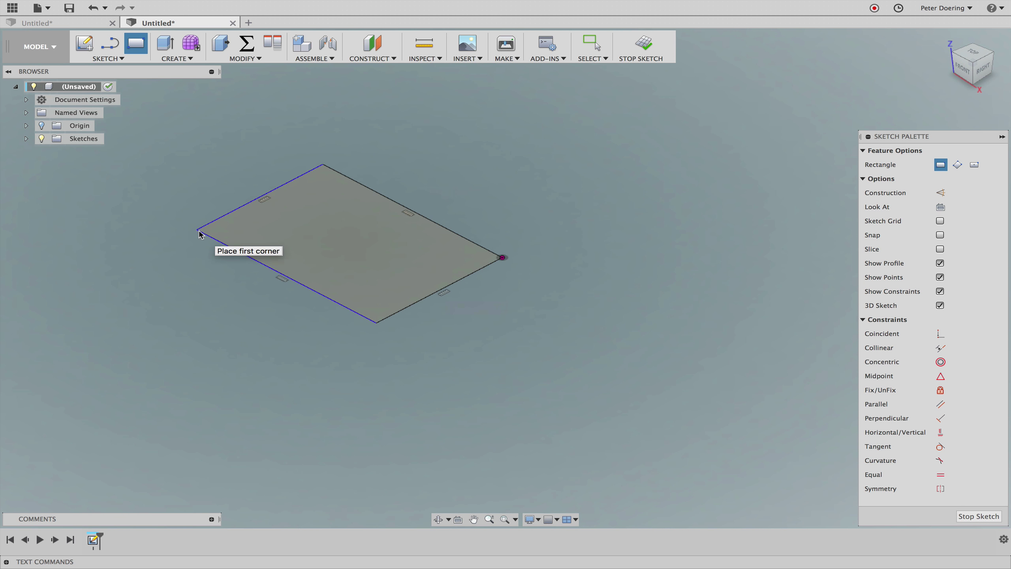
pyautogui.click(975, 54)
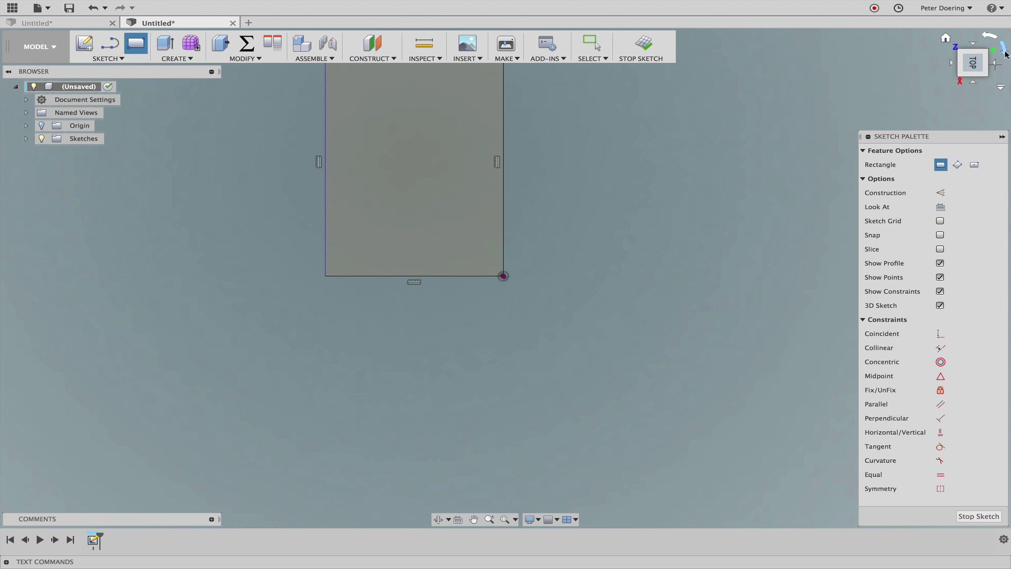
pyautogui.click(992, 39)
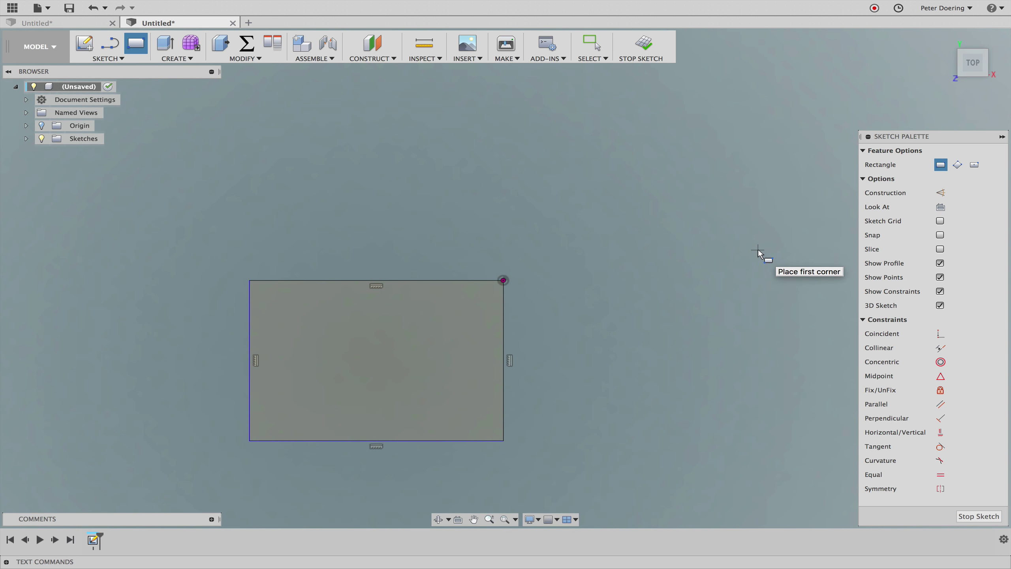
# Dimension the rectangle's bottom edge to 300 mm and its left edge to 120 mm
pyautogui.press('s')
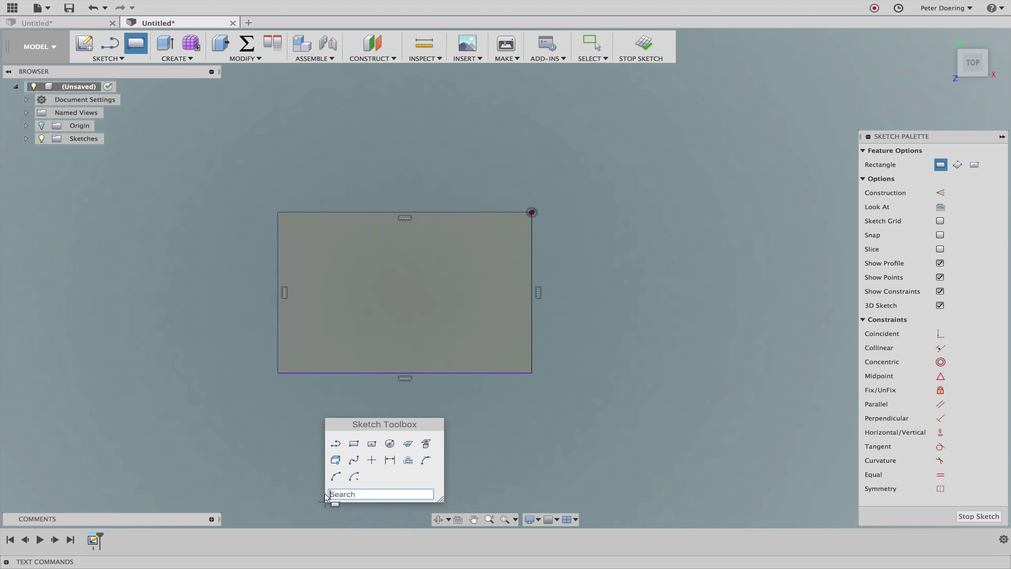
pyautogui.click(391, 459)
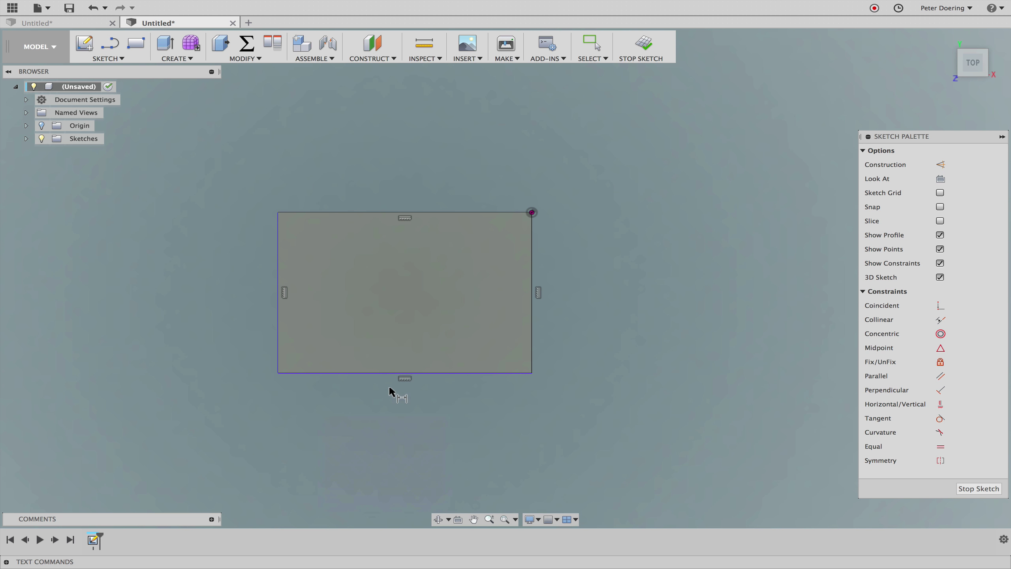
pyautogui.click(389, 375)
pyautogui.click(390, 413)
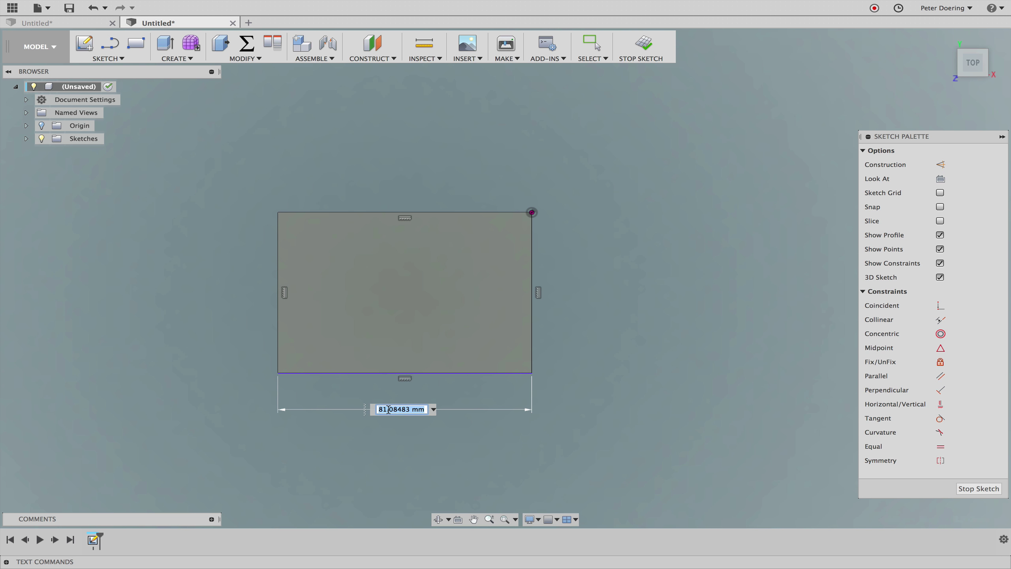
pyautogui.write('30')
pyautogui.press('Return')
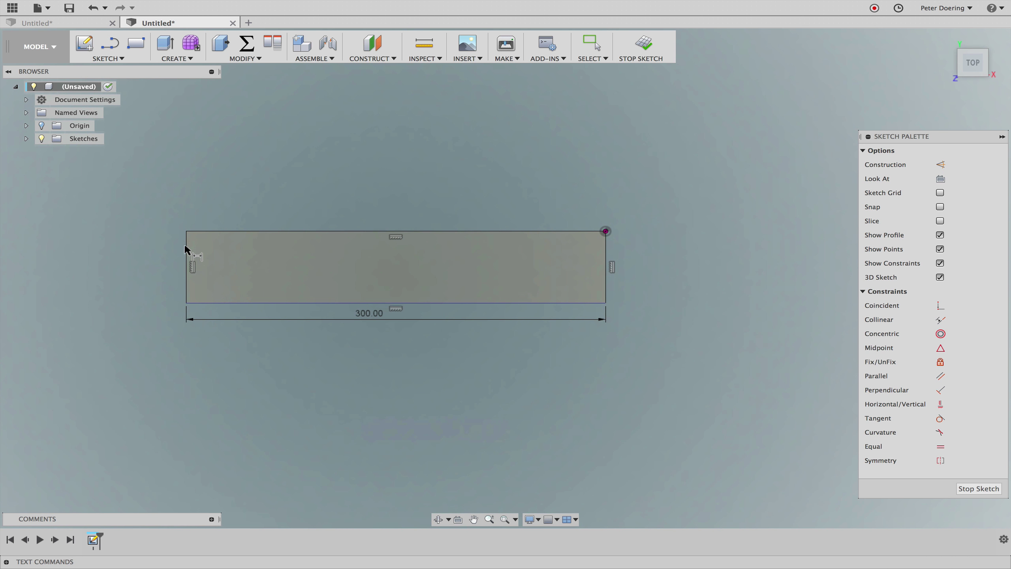
pyautogui.click(186, 257)
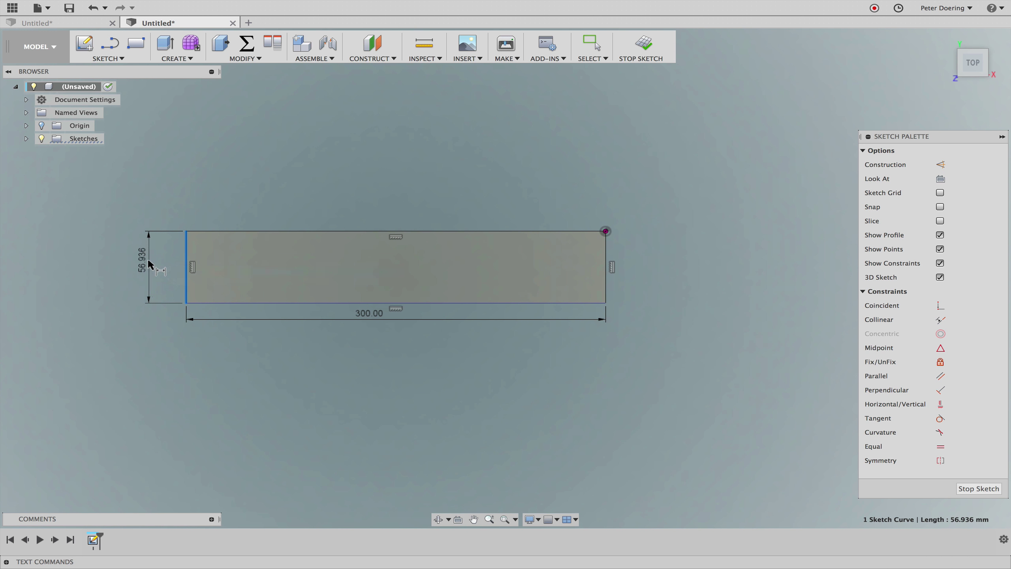
pyautogui.click(148, 259)
pyautogui.write('120')
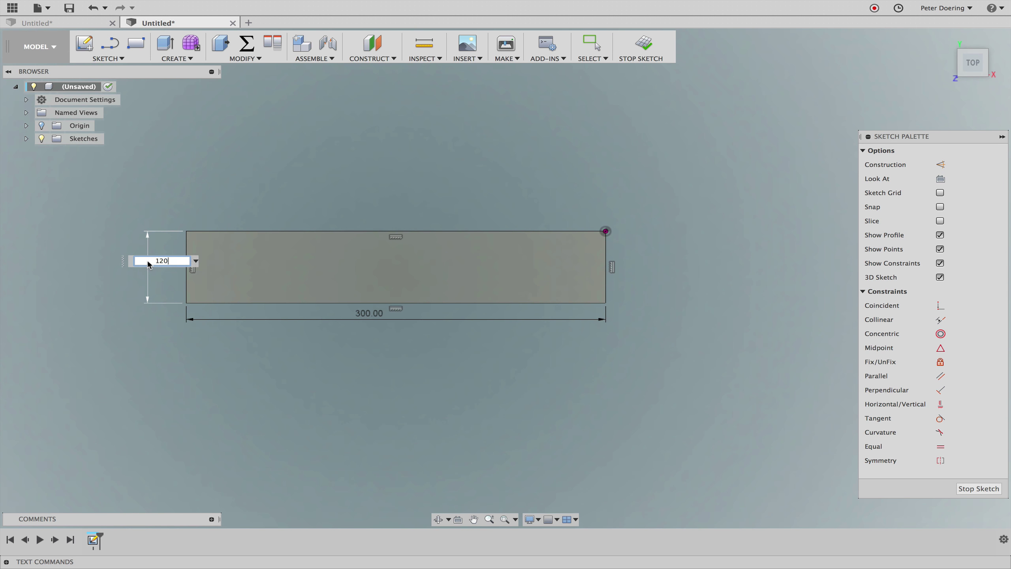
pyautogui.press('Return')
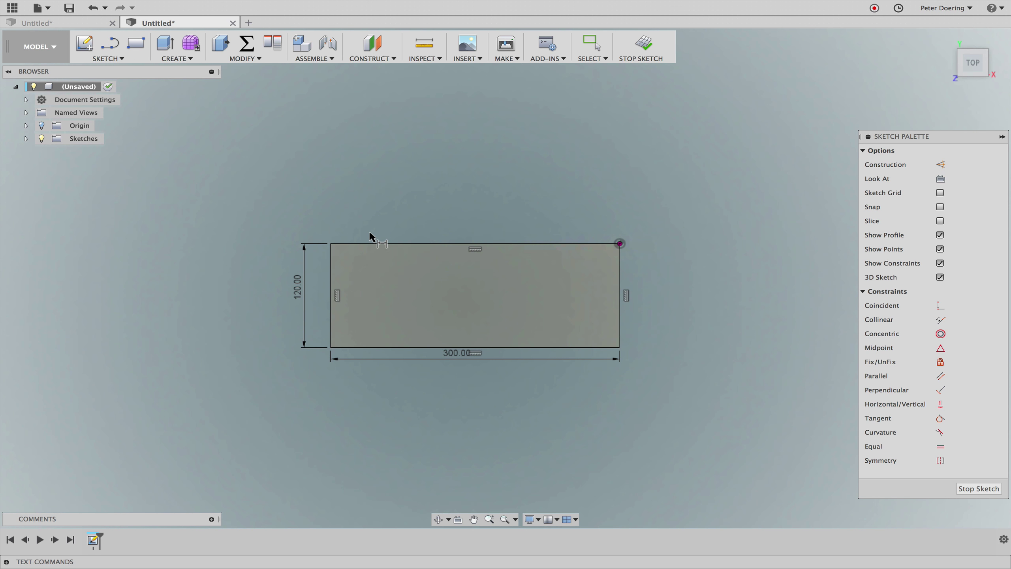
# Draw a slanted line to the top-right corner and a circle centred there through its end
pyautogui.press('s')
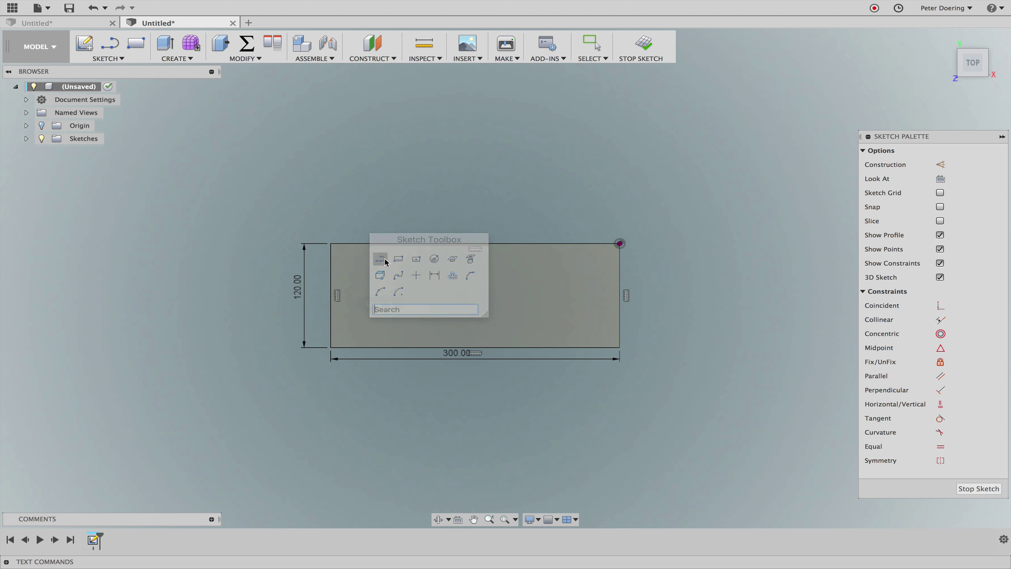
pyautogui.click(381, 260)
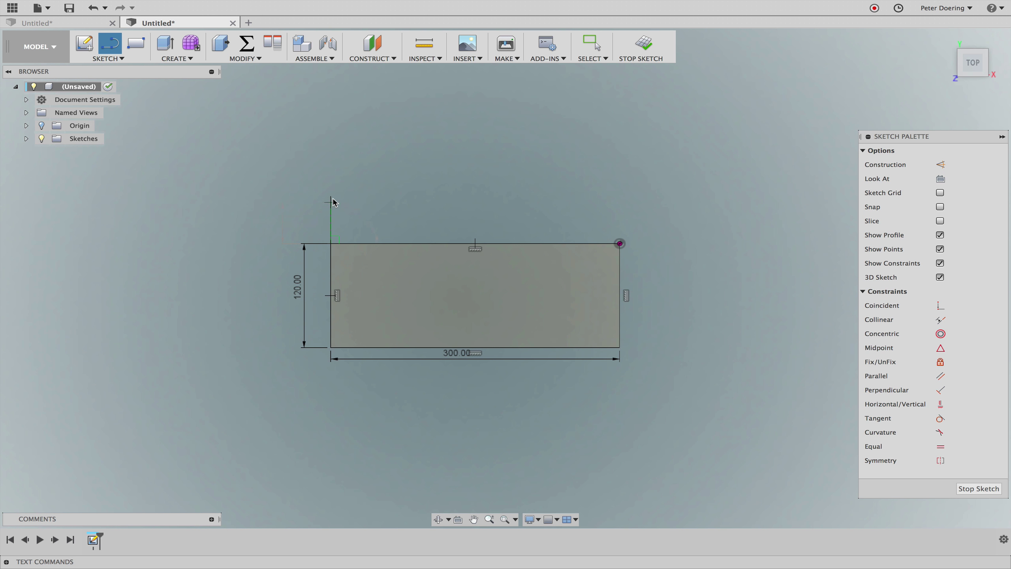
pyautogui.click(331, 185)
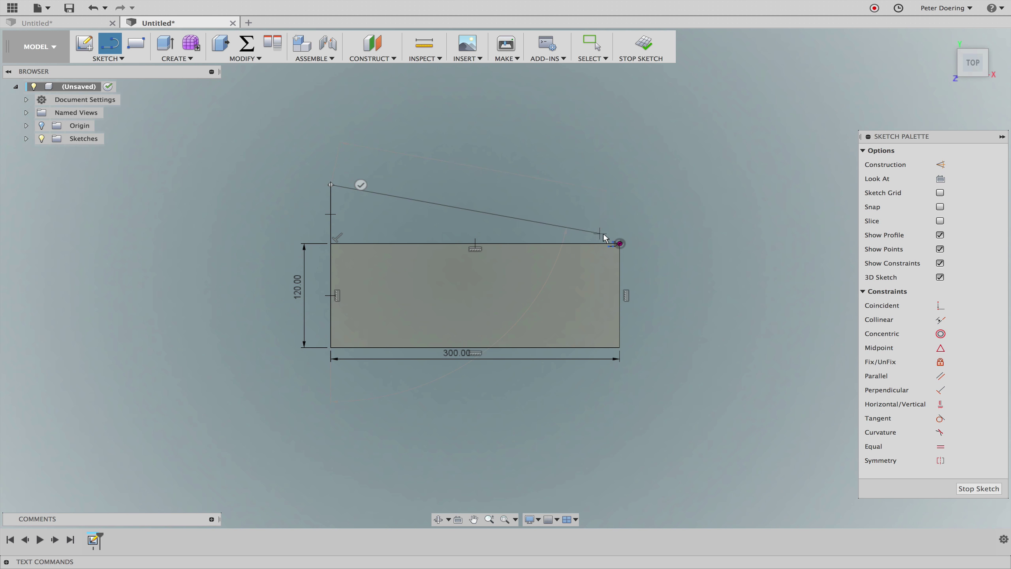
pyautogui.click(620, 243)
pyautogui.press('Escape')
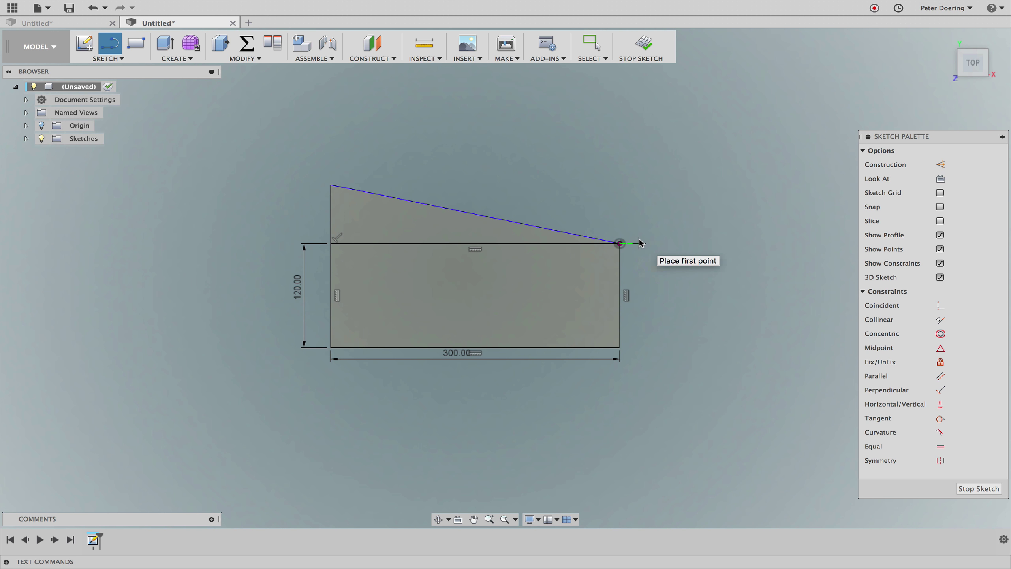
pyautogui.press('Escape')
pyautogui.press('s')
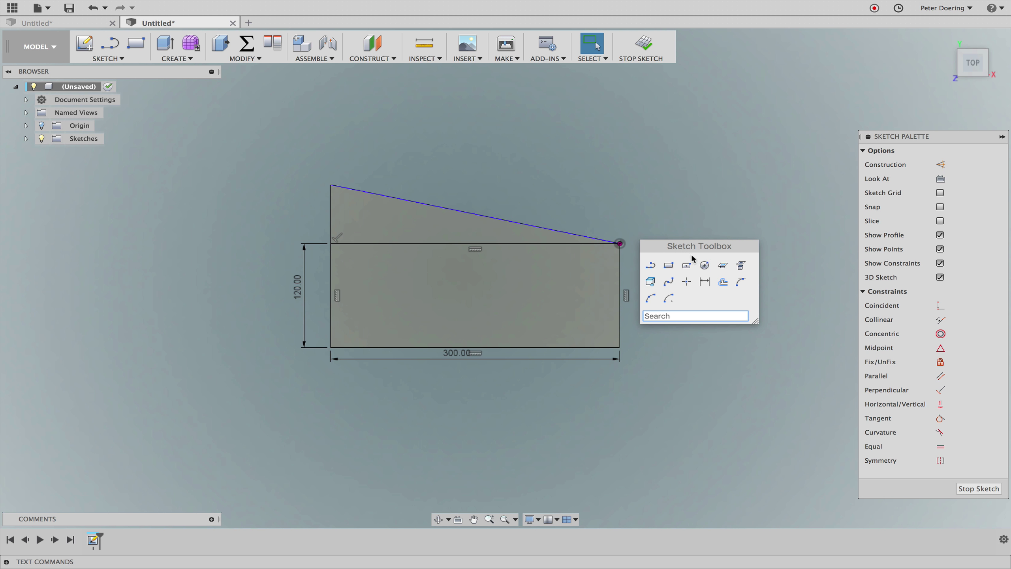
pyautogui.click(705, 266)
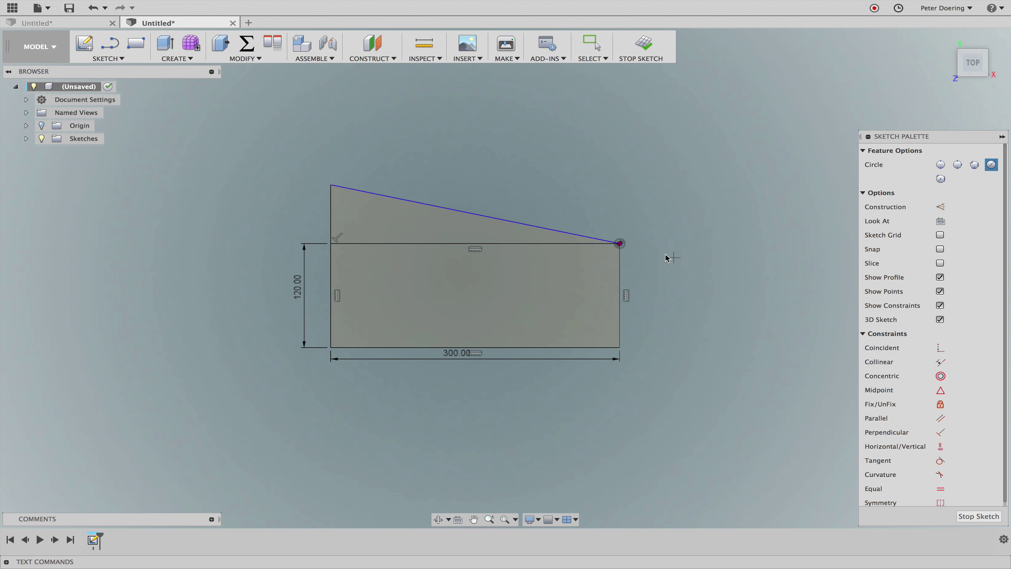
pyautogui.click(621, 243)
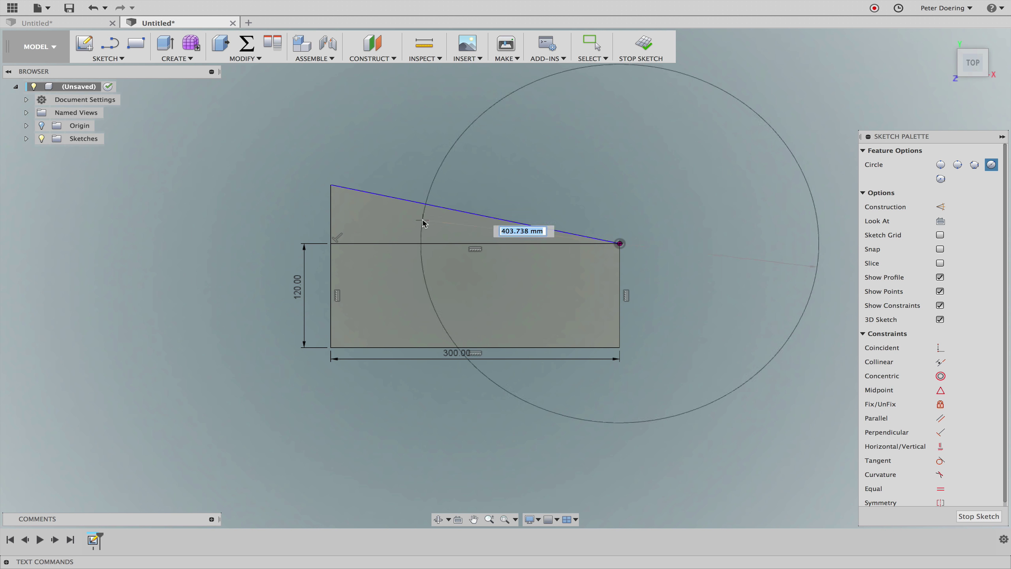
pyautogui.click(330, 186)
# Add two lines forming a wedge from the circle back to the top-right corner
pyautogui.press('s')
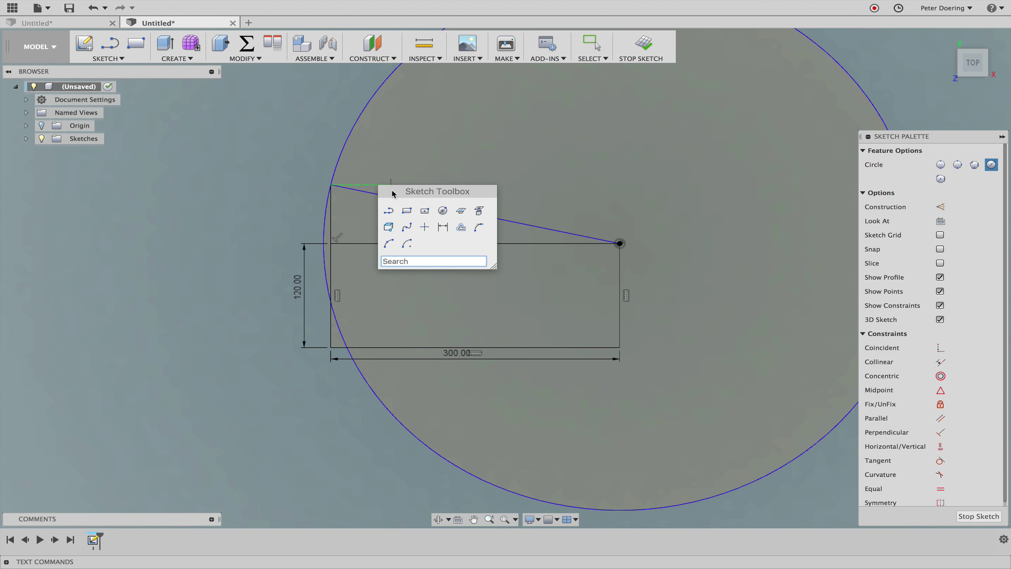
pyautogui.click(390, 209)
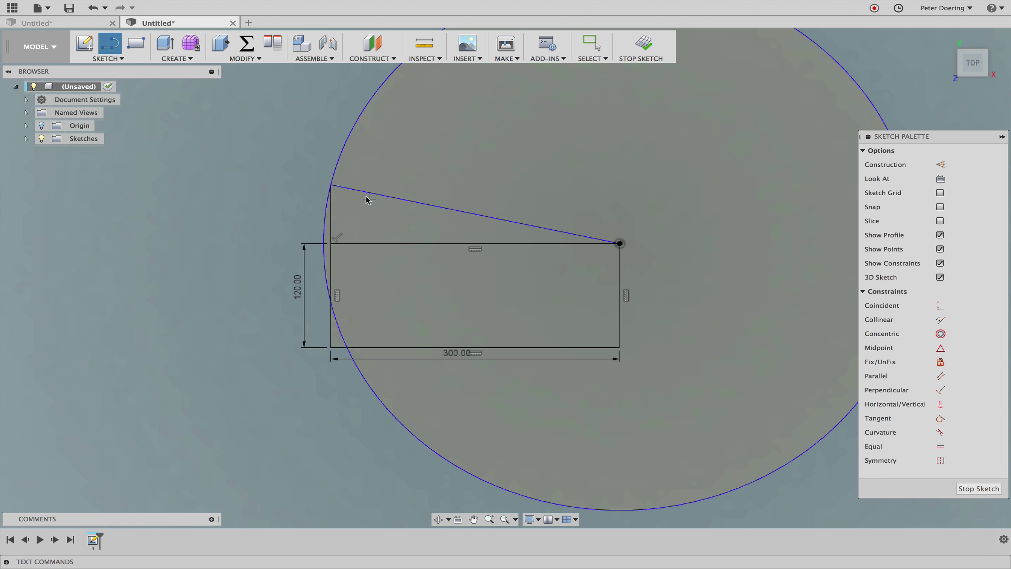
pyautogui.click(333, 187)
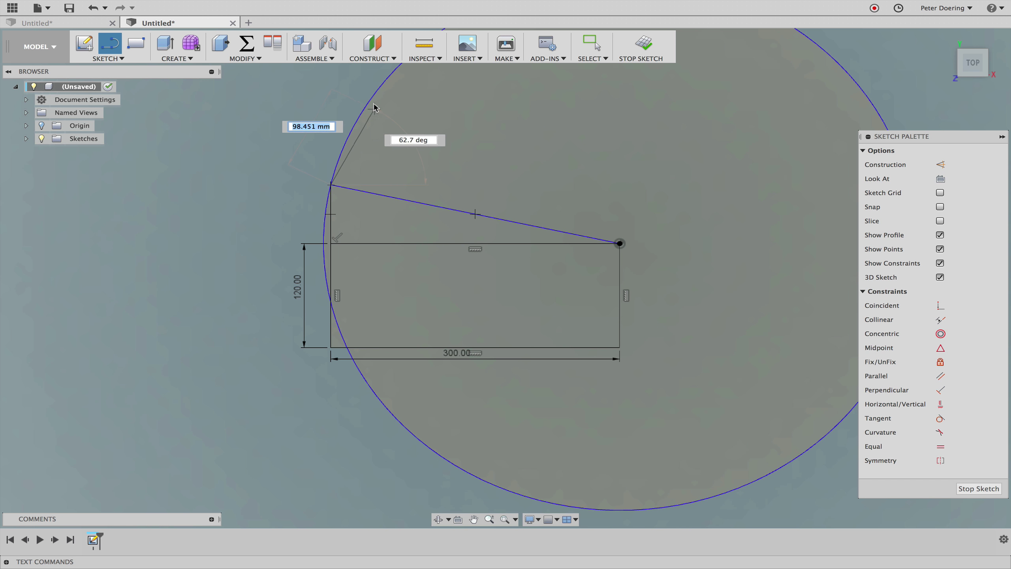
pyautogui.doubleClick(379, 90)
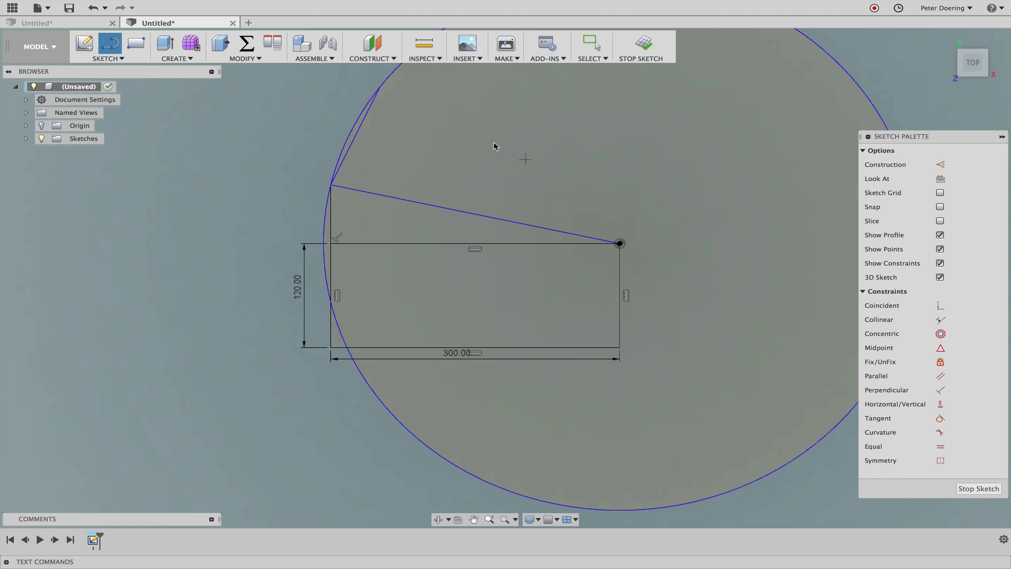
pyautogui.click(381, 87)
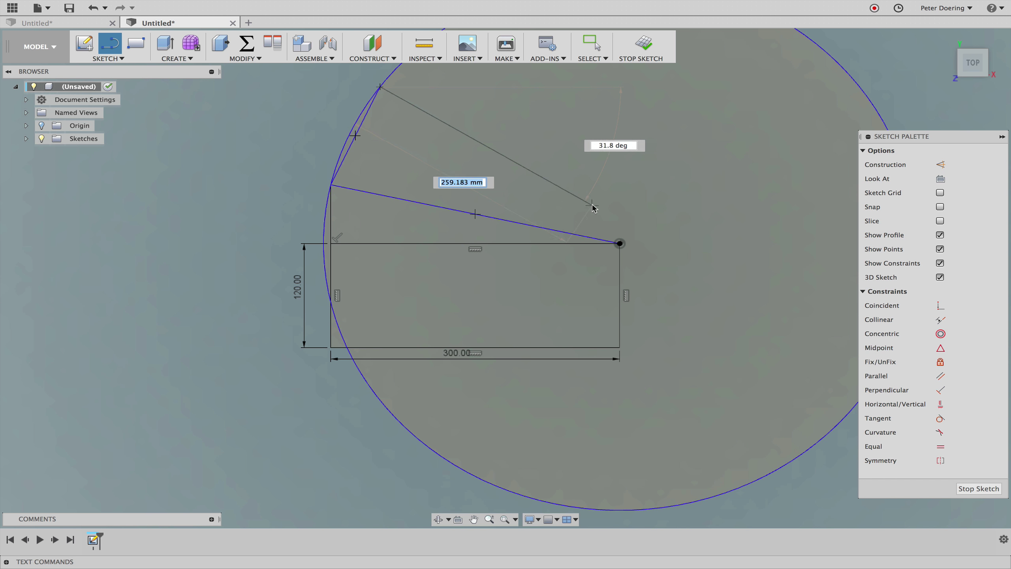
pyautogui.doubleClick(620, 243)
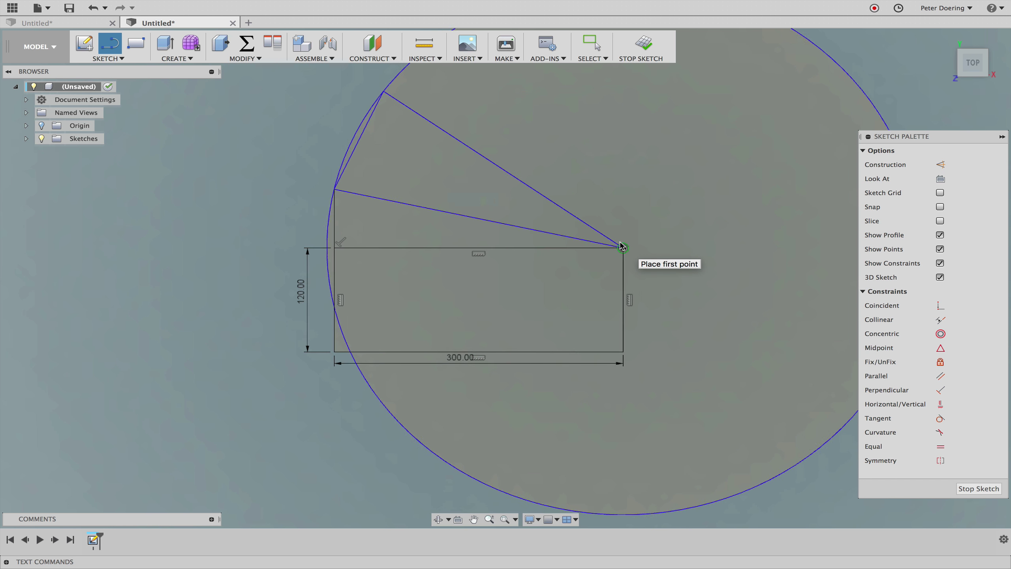
pyautogui.scroll(-2, 621, 244)
pyautogui.press('Escape')
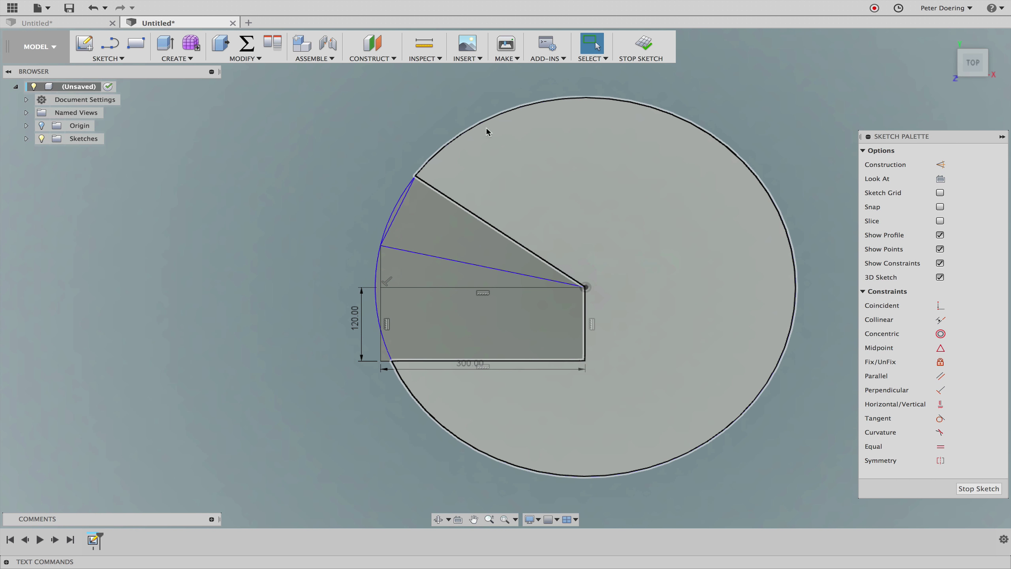
# Convert the large circle and the rectangle's top edge to construction geometry
pyautogui.click(460, 135)
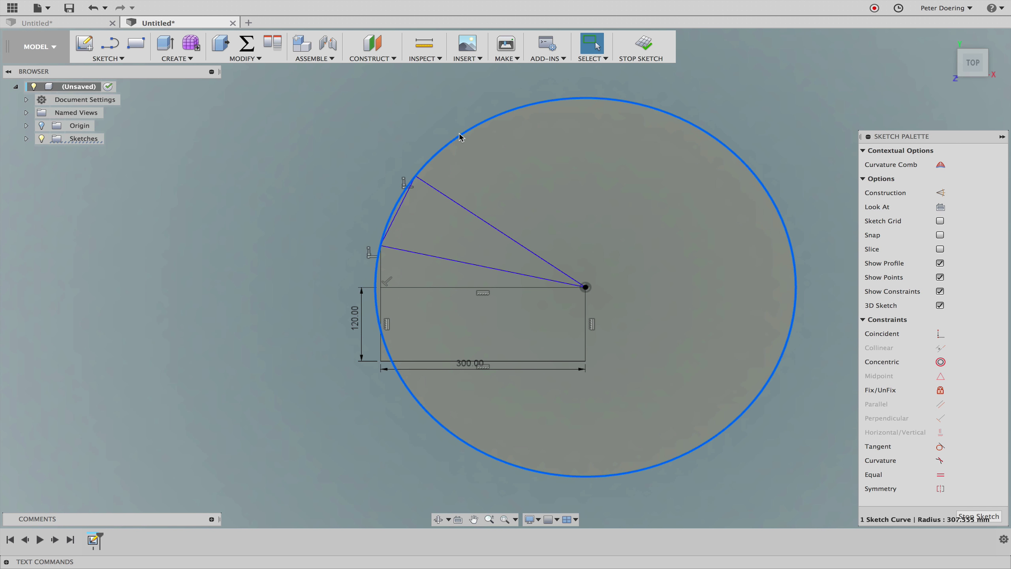
pyautogui.press('x')
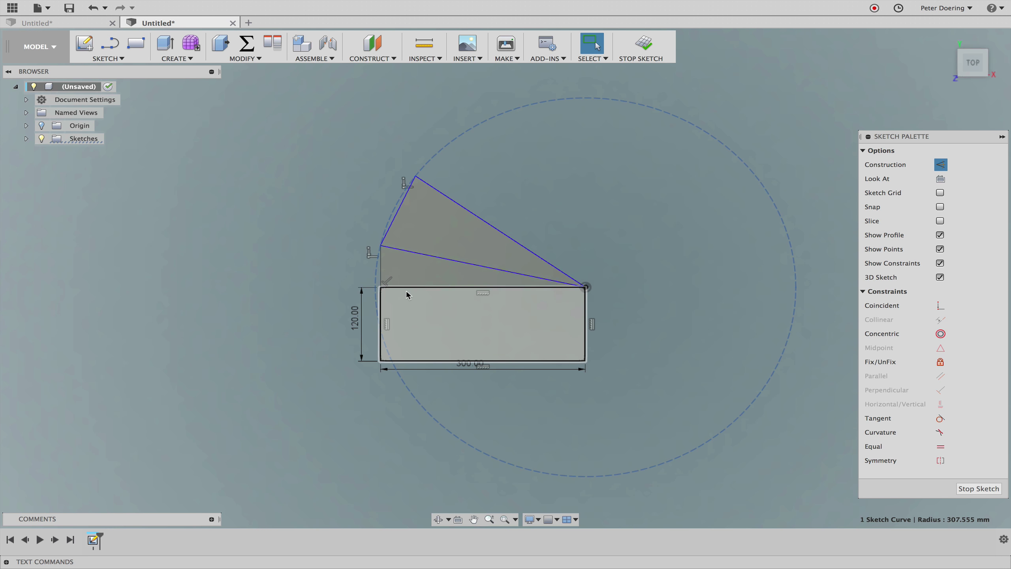
pyautogui.click(411, 287)
pyautogui.press('x')
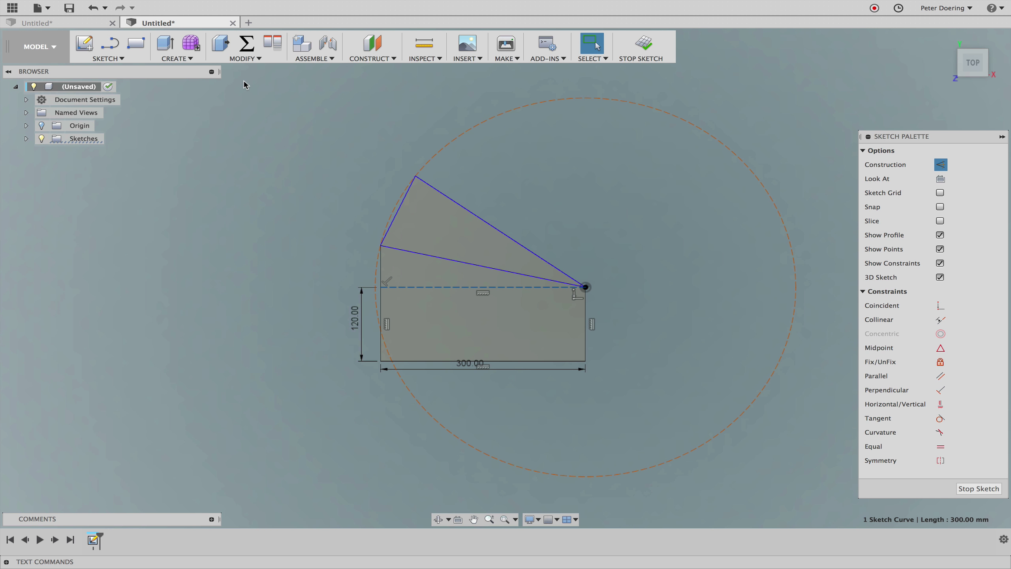
# Add a unitless user parameter NumSeg with value 6
pyautogui.click(246, 43)
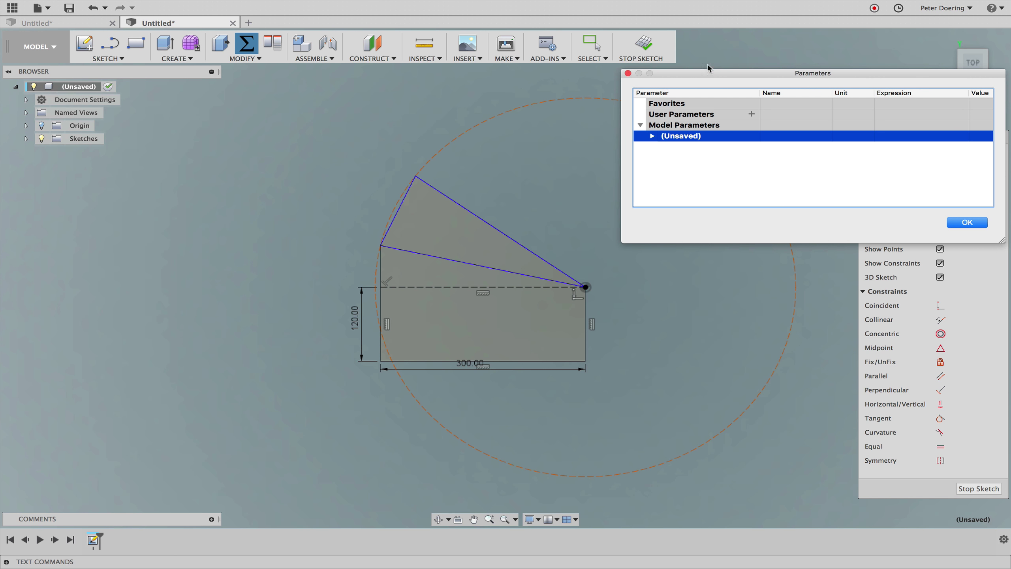
pyautogui.moveTo(755, 70); pyautogui.dragTo(448, 107)
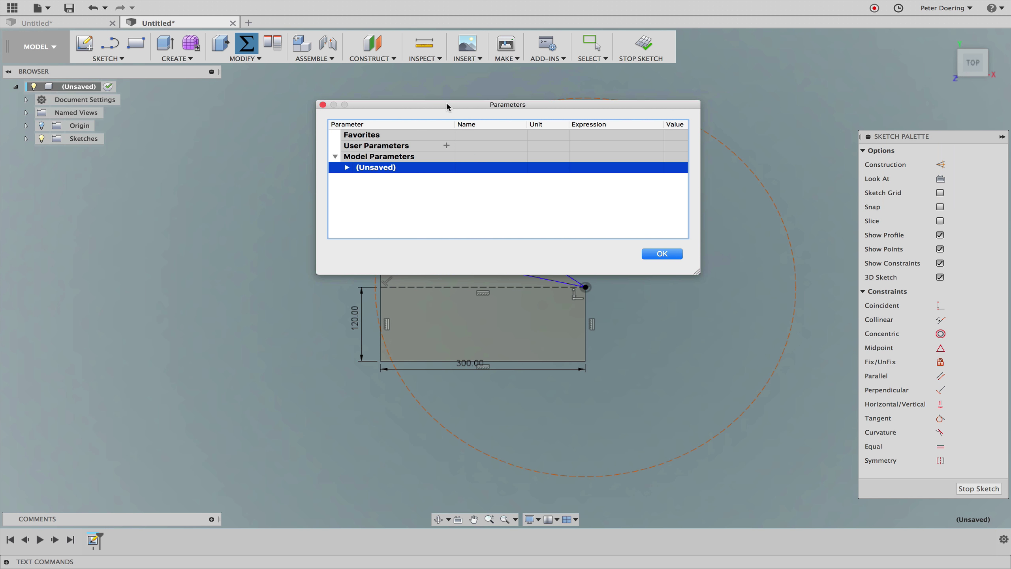
pyautogui.click(448, 146)
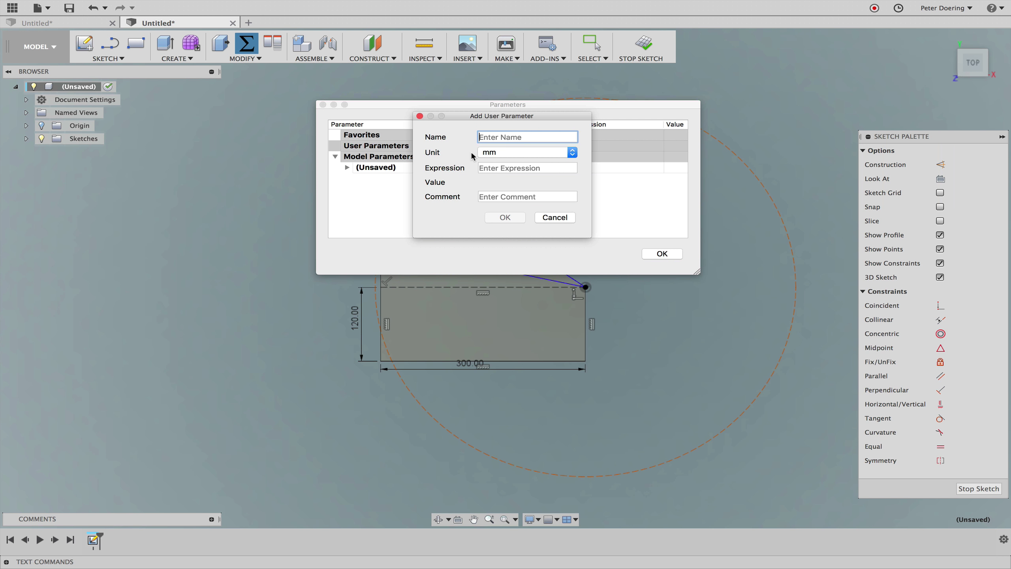
pyautogui.write('Nu')
pyautogui.write('ber')
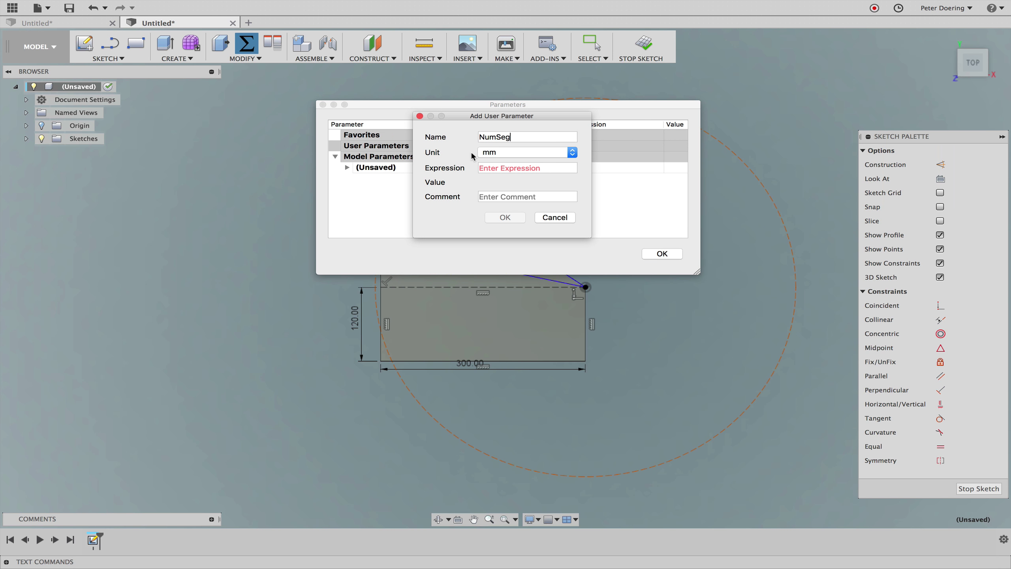
pyautogui.click(505, 153)
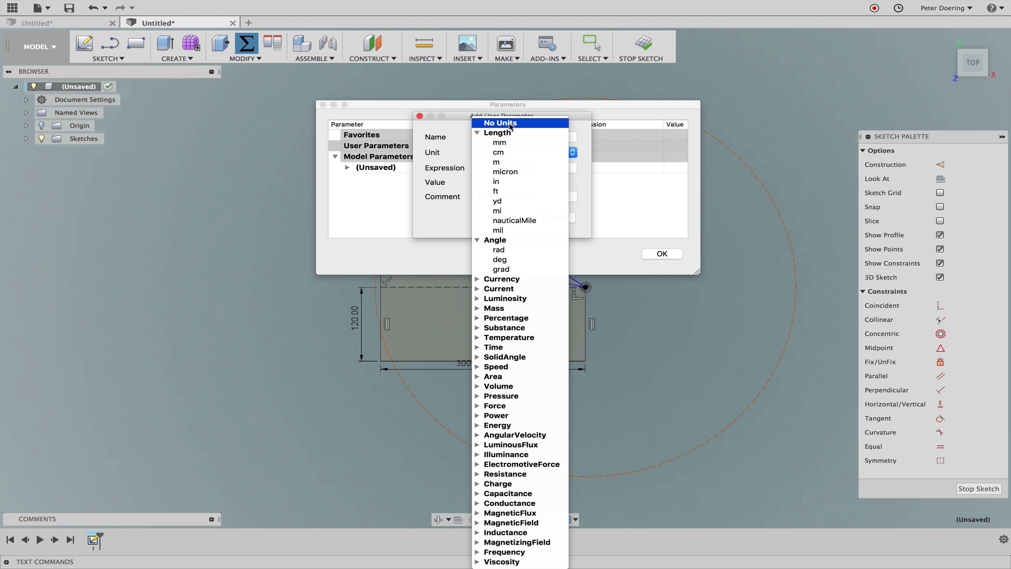
pyautogui.click(508, 124)
pyautogui.click(503, 165)
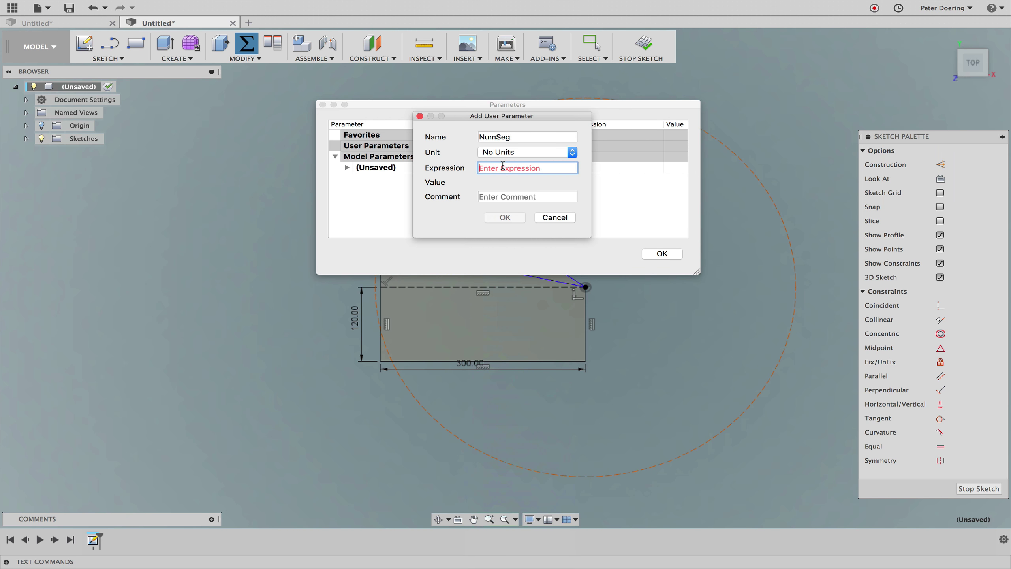
pyautogui.write('6')
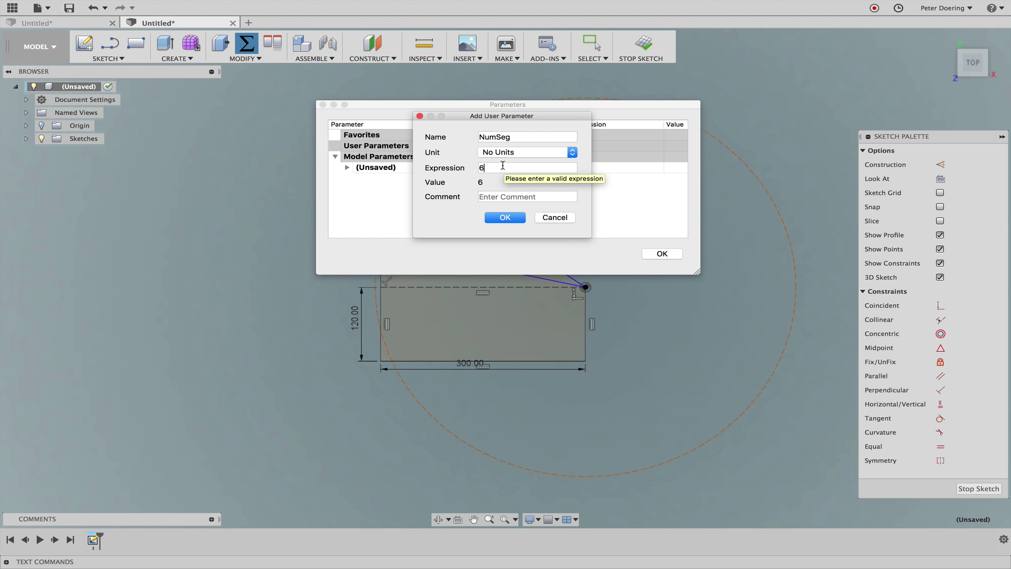
pyautogui.click(504, 218)
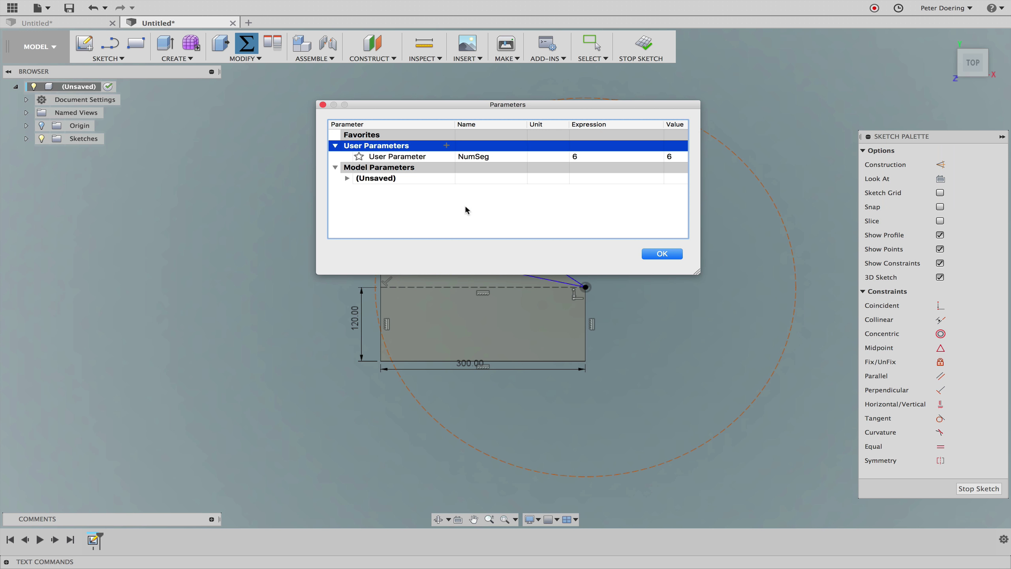
# Add the user parameter Holz_dicke set to 20 mm
pyautogui.click(446, 145)
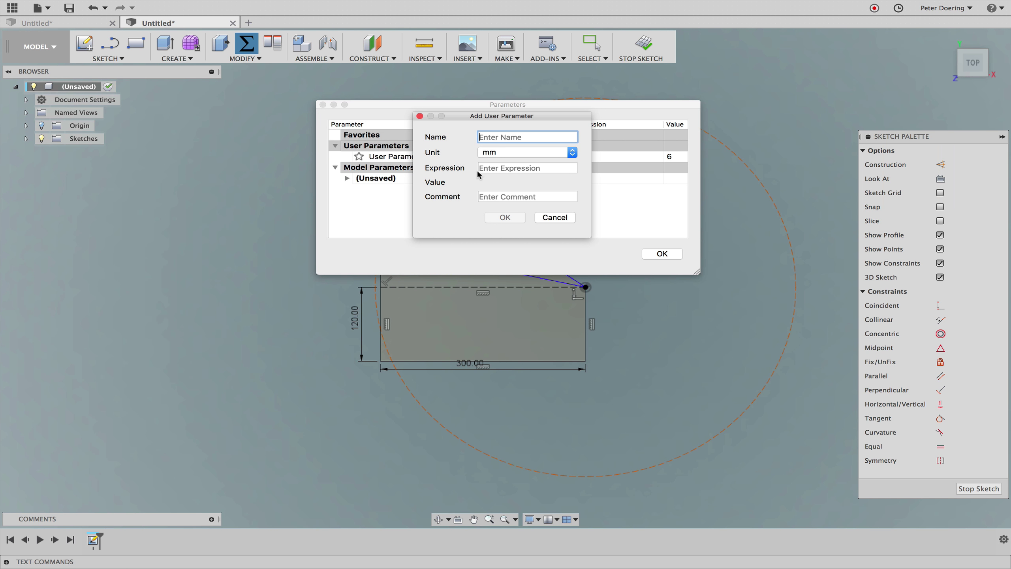
pyautogui.write('Hol')
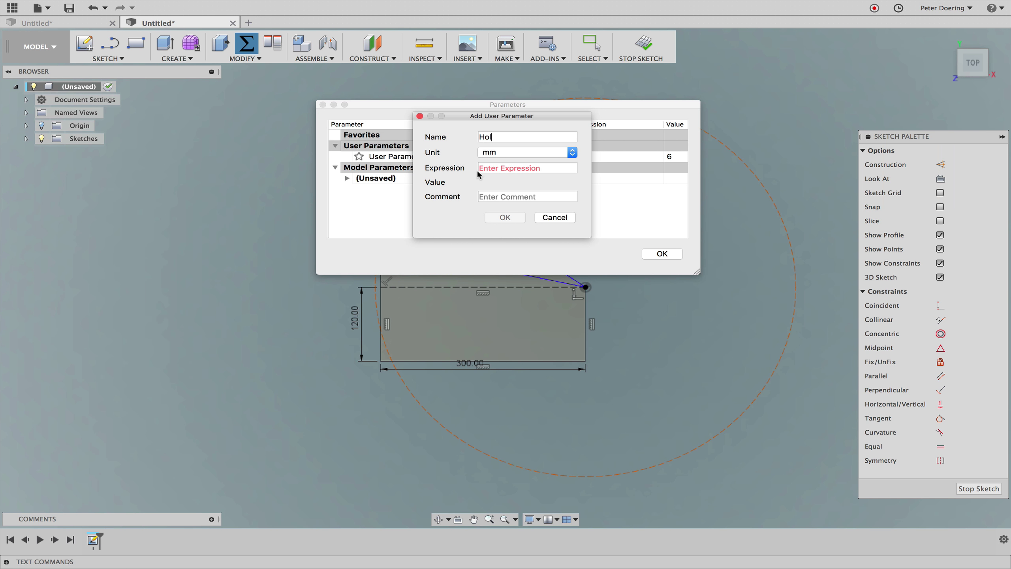
pyautogui.write('z_dic')
pyautogui.write('ke')
pyautogui.click(512, 165)
pyautogui.write('20')
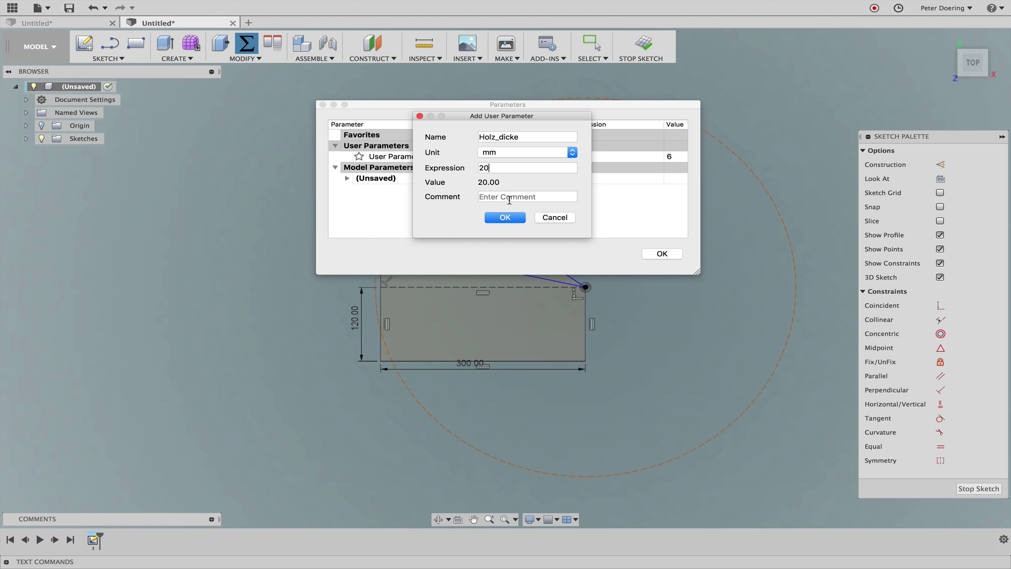
pyautogui.click(505, 218)
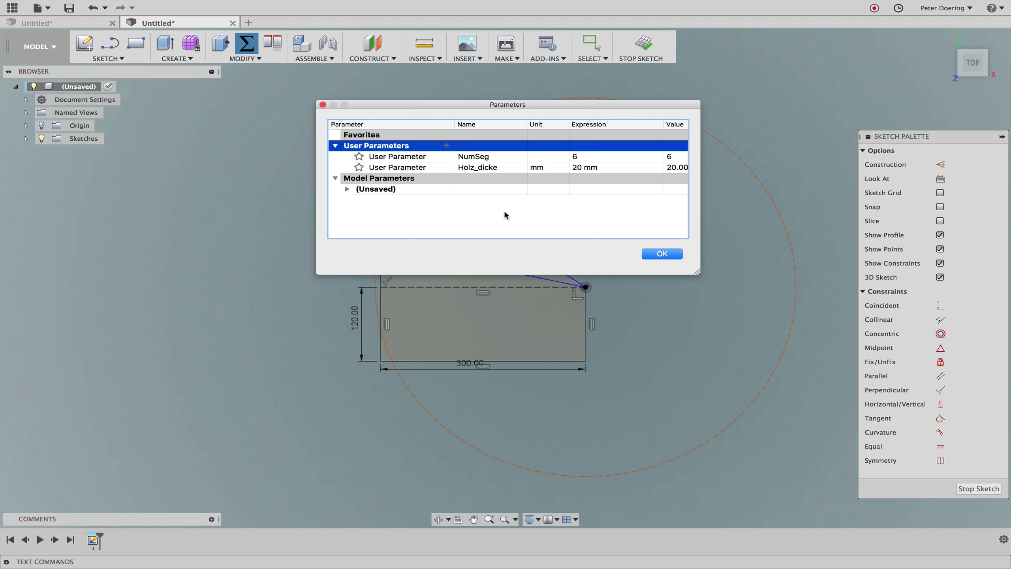
# Add the user parameter Wand_hoehe set to 120 mm and close the parameters list
pyautogui.click(447, 146)
pyautogui.write('Wand_hoehe')
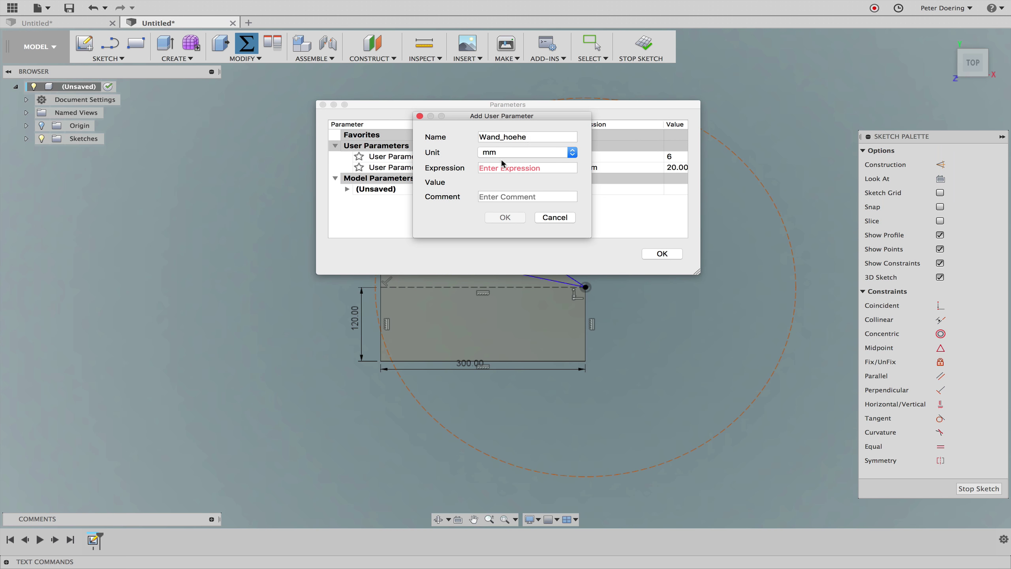
pyautogui.click(501, 168)
pyautogui.write('120')
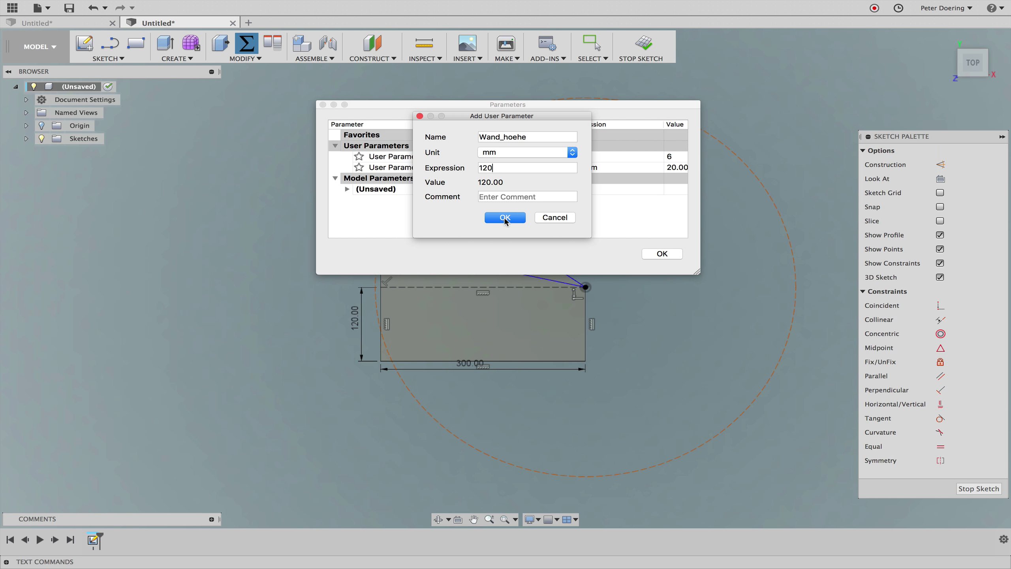
pyautogui.click(504, 217)
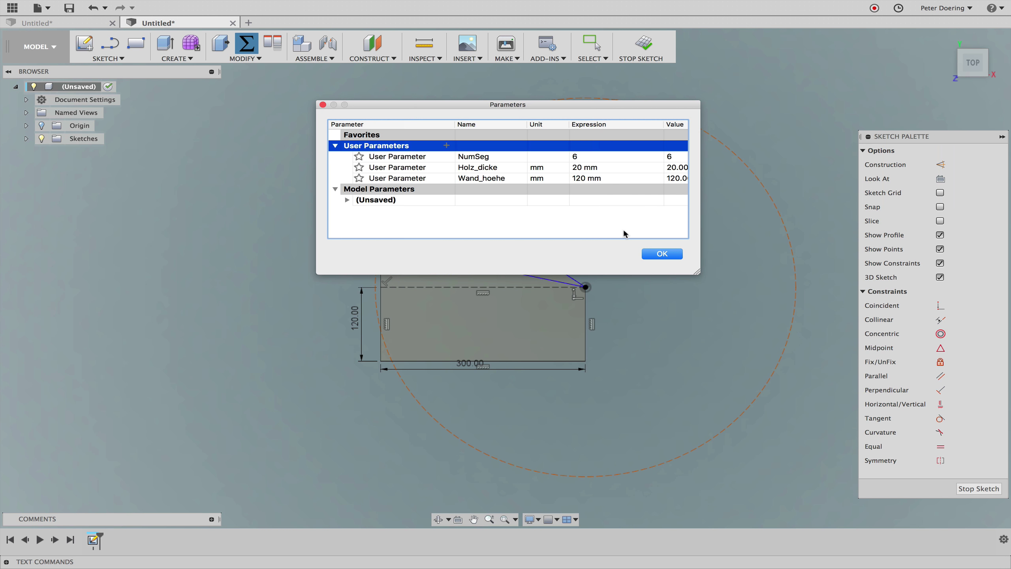
pyautogui.click(653, 253)
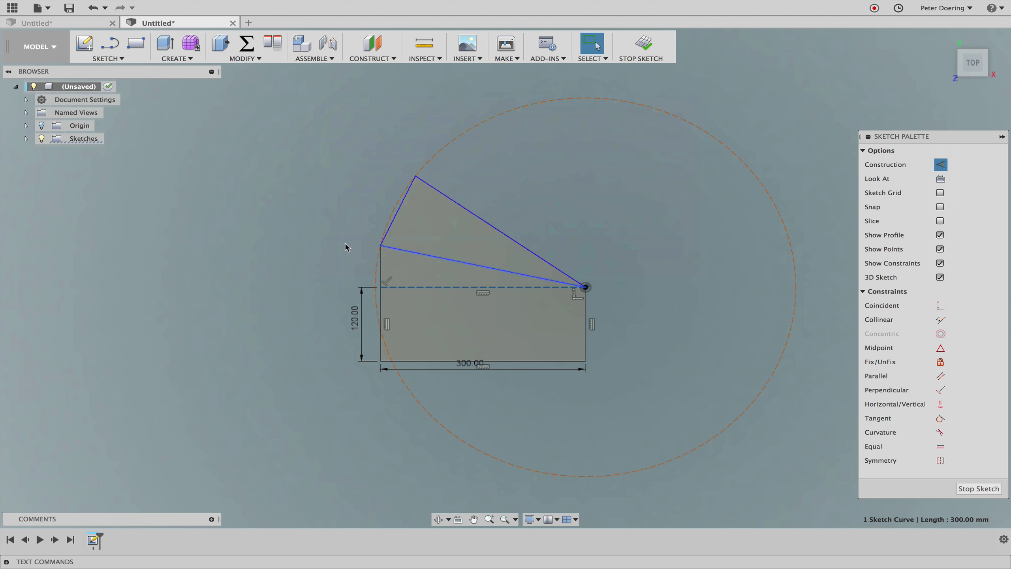
# Dimension the wedge's apex angle as 180/(NumSeg+1), giving 25.7°
pyautogui.press('s')
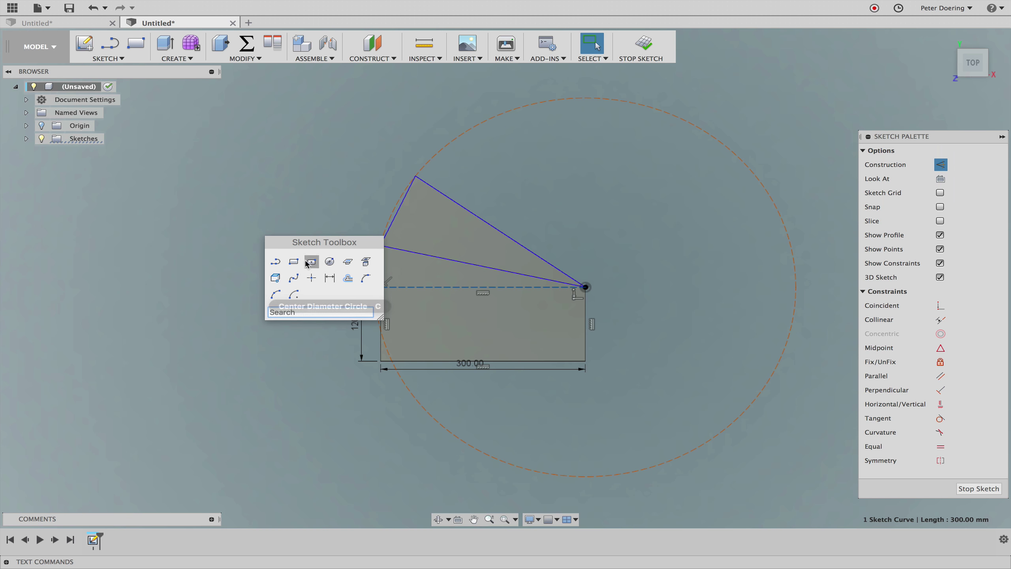
pyautogui.click(333, 282)
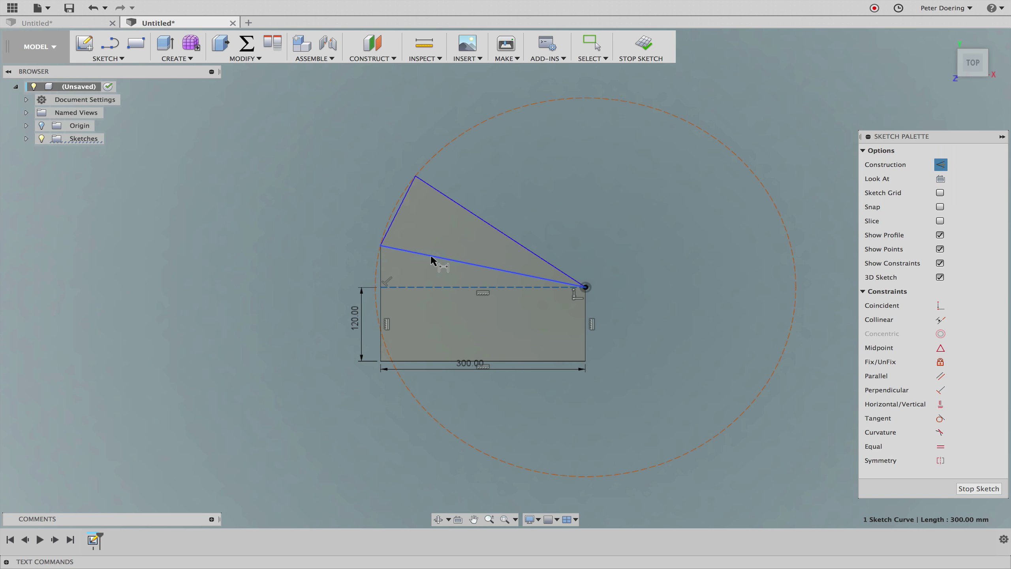
pyautogui.click(434, 257)
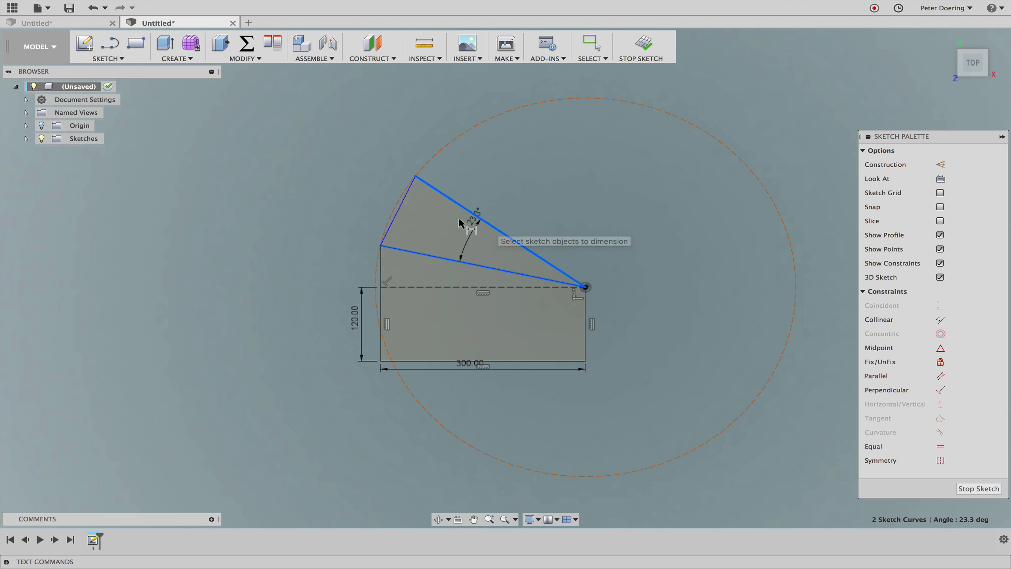
pyautogui.click(476, 215)
pyautogui.click(325, 194)
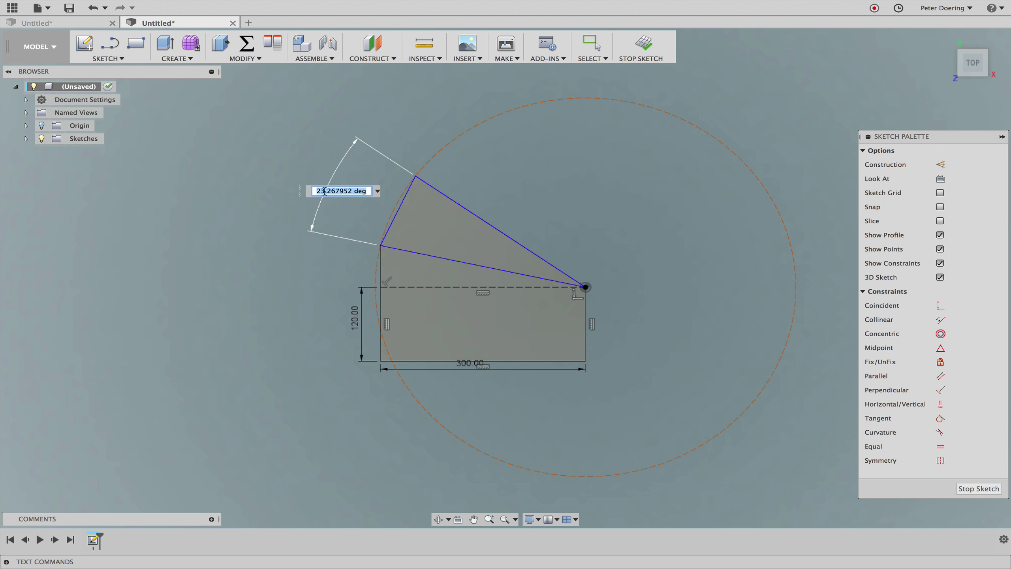
pyautogui.write('3')
pyautogui.write('n')
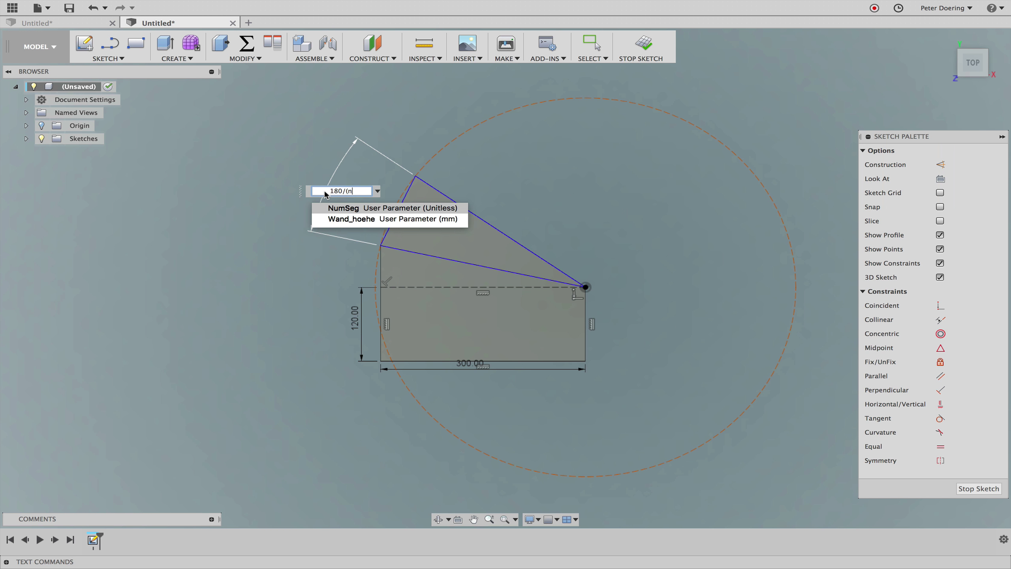
pyautogui.write('ume')
pyautogui.press('BackSpace')
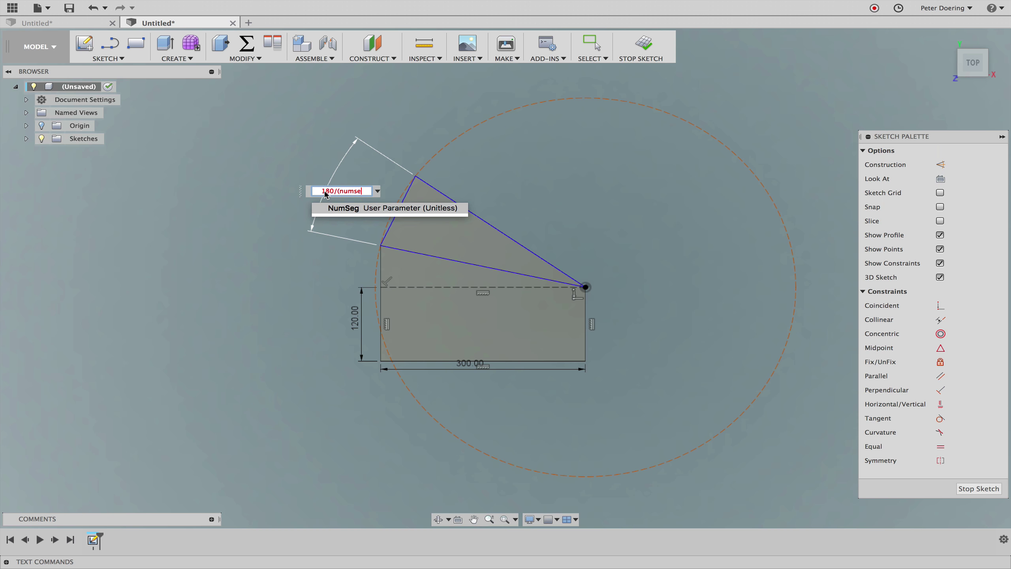
pyautogui.write('seg')
pyautogui.press('Down')
pyautogui.press('Return')
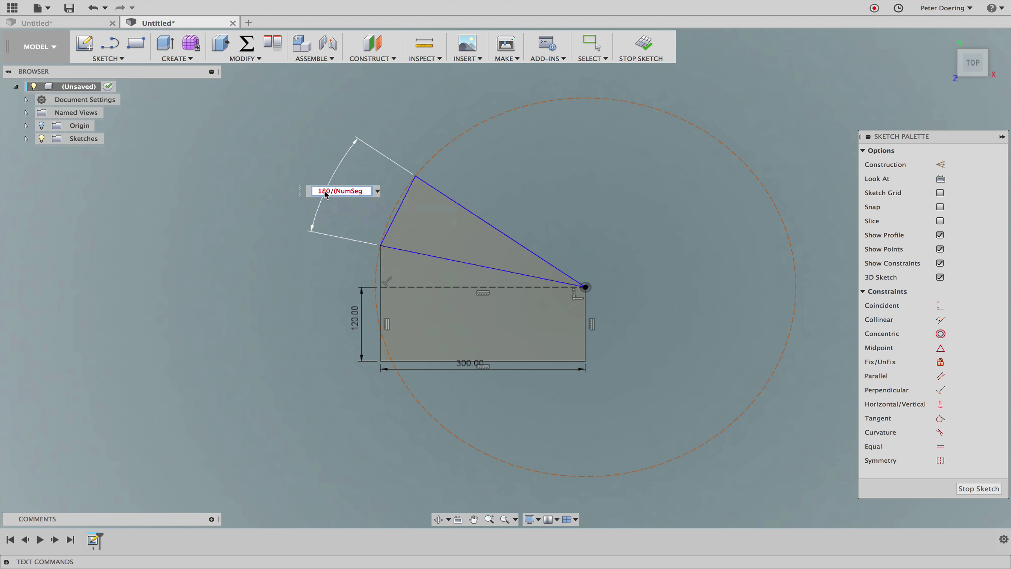
pyautogui.write('+1)')
pyautogui.press('Return')
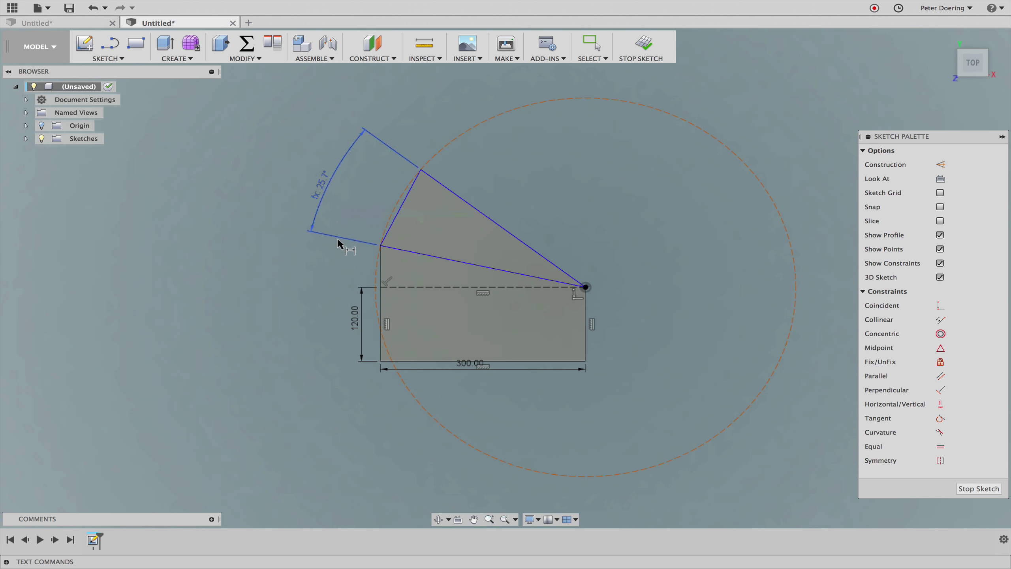
# Set the angle between the construction line and lower line to half the apex angle, 12.9°
pyautogui.click(410, 287)
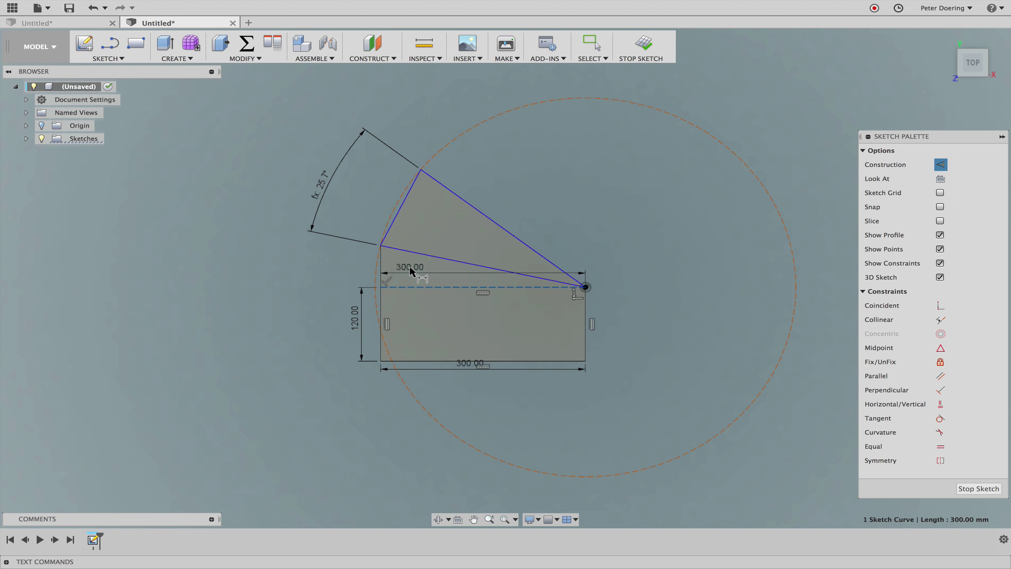
pyautogui.click(418, 253)
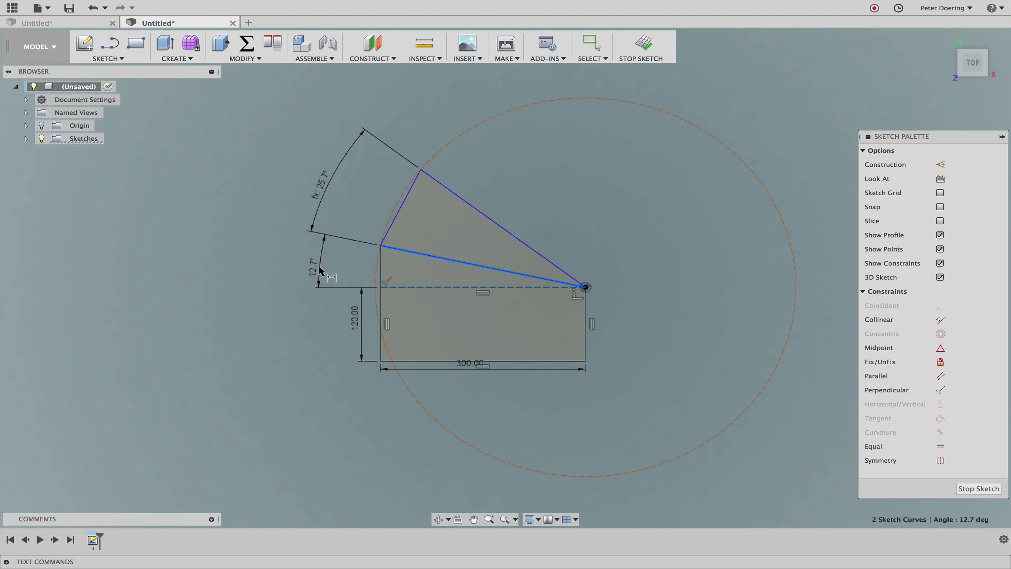
pyautogui.click(306, 261)
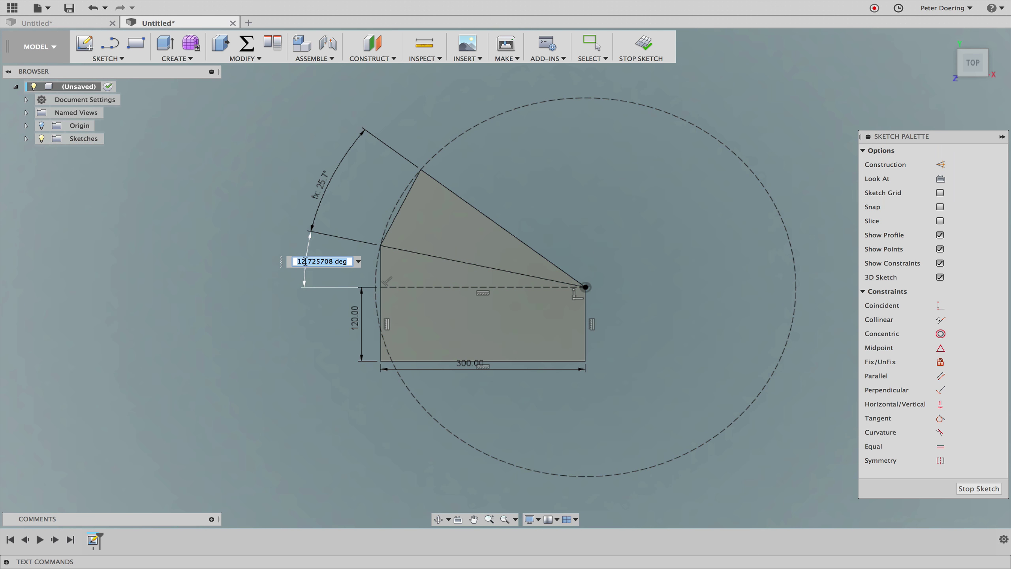
pyautogui.click(322, 183)
pyautogui.press('Return')
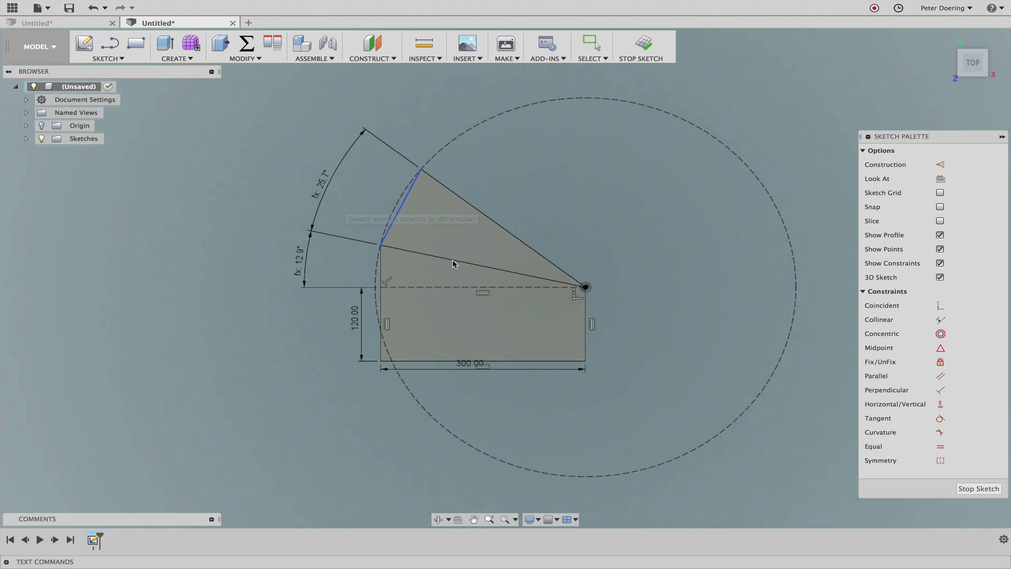
# Draw an inner line rising vertically from the bottom edge, then angling to the slanted top edge
pyautogui.press('s')
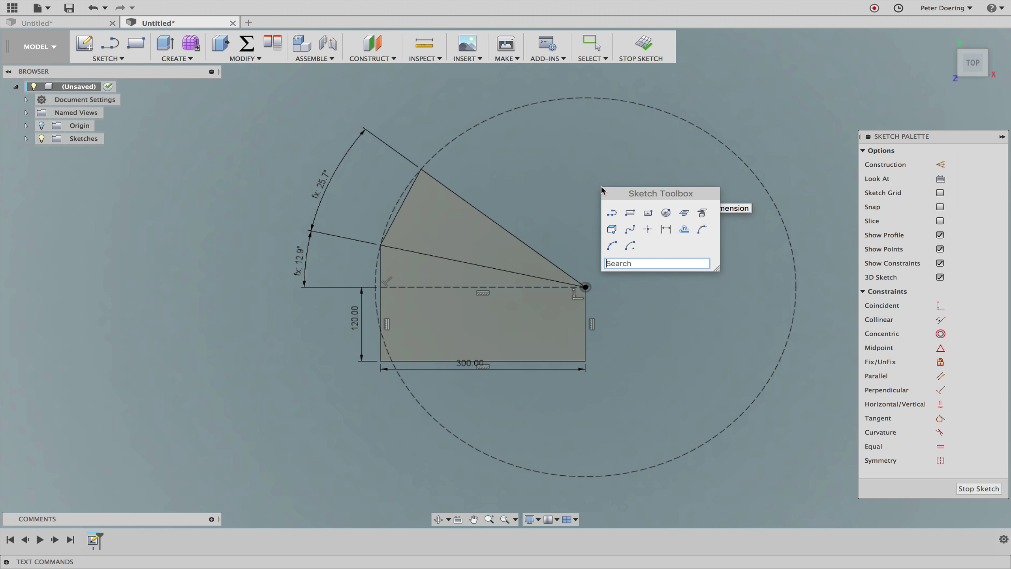
pyautogui.press('l')
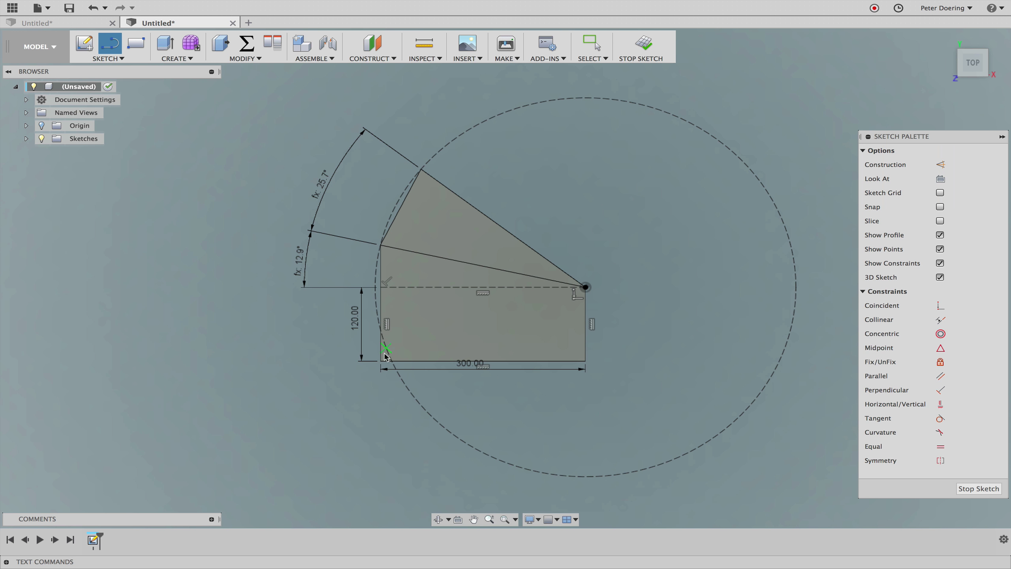
pyautogui.click(400, 362)
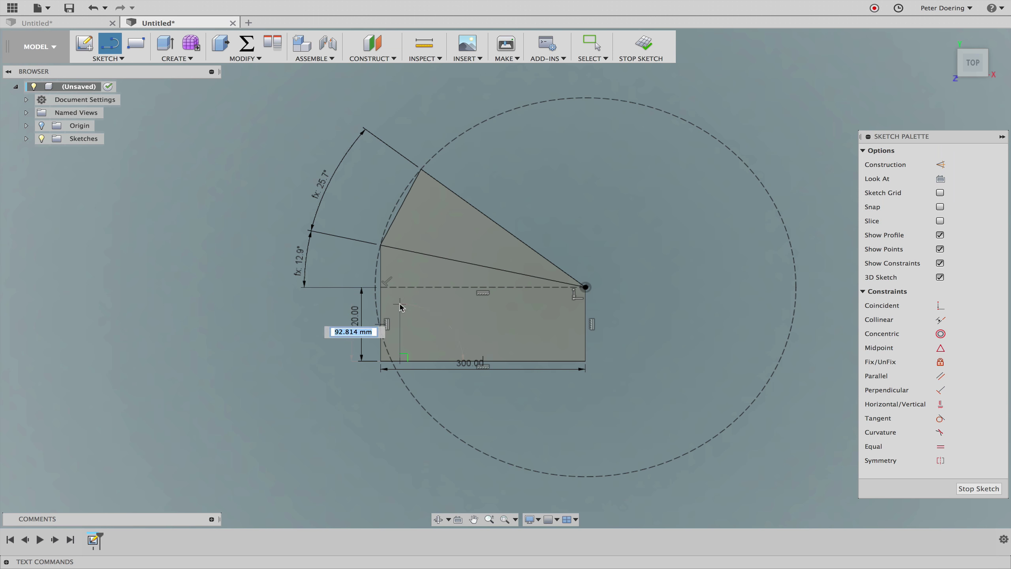
pyautogui.click(400, 249)
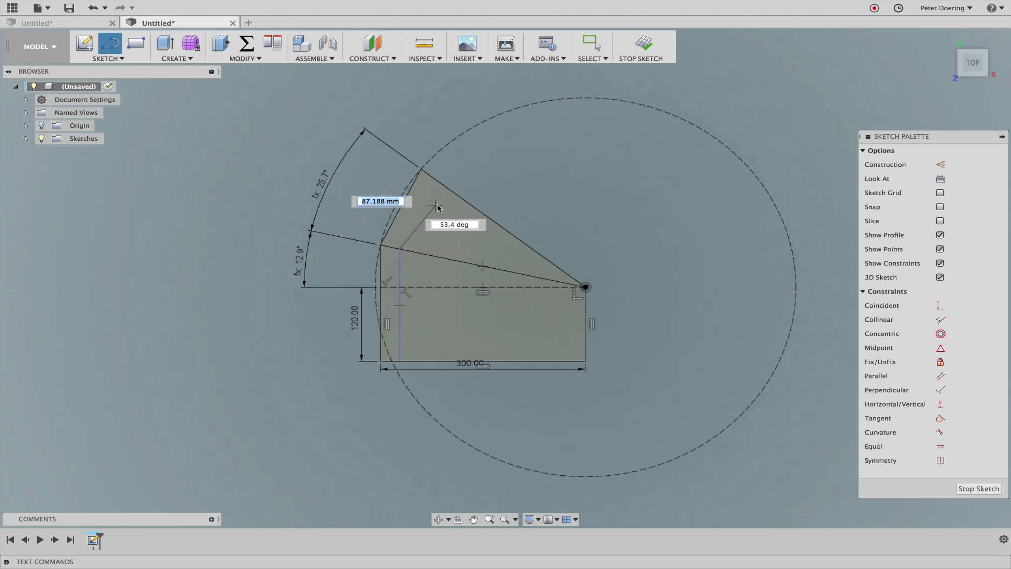
pyautogui.click(451, 192)
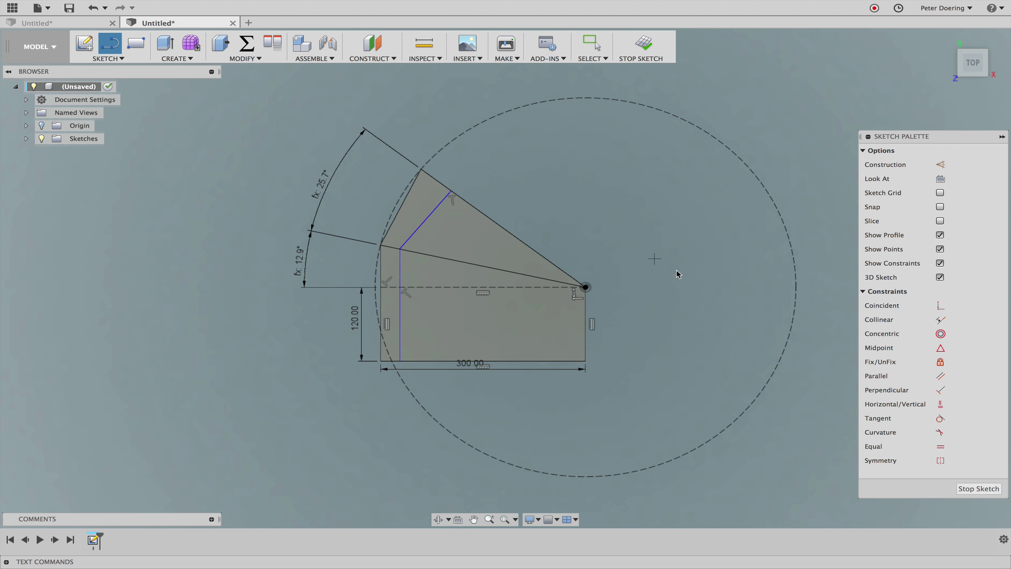
# Attempt a Parallel constraint on the inner angled line, then leave the constraint mode
pyautogui.click(941, 376)
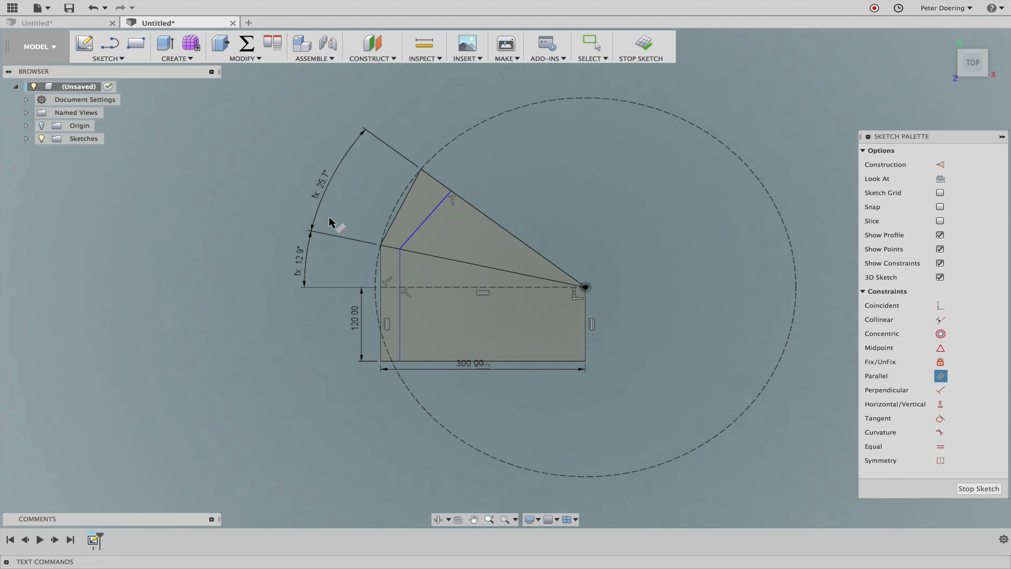
pyautogui.click(429, 218)
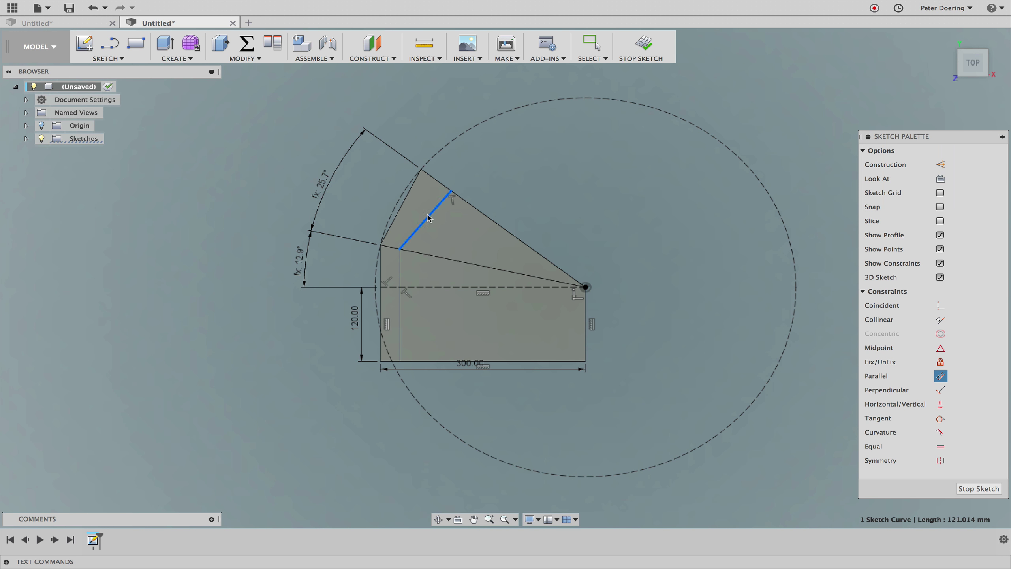
pyautogui.click(403, 211)
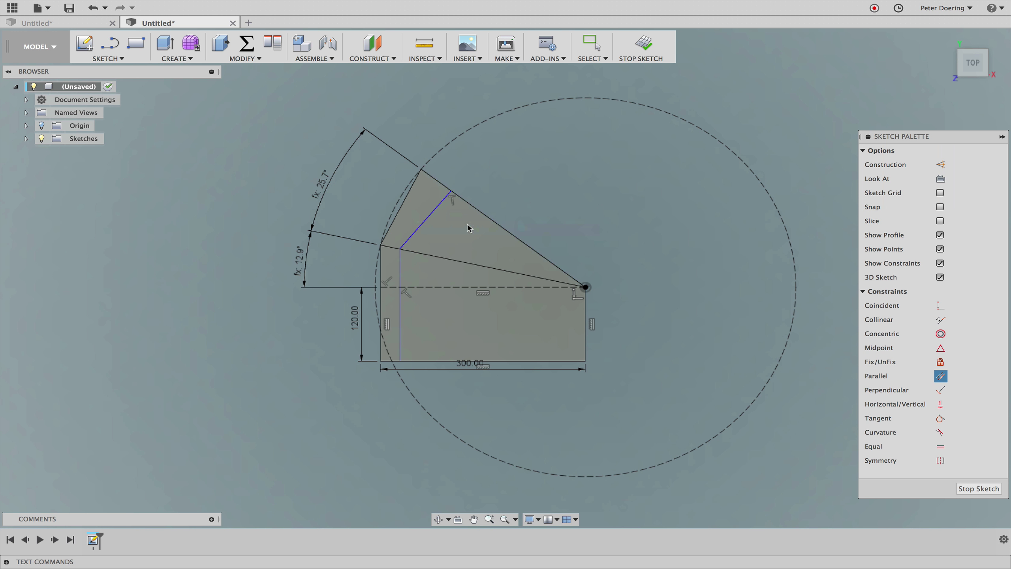
pyautogui.click(419, 228)
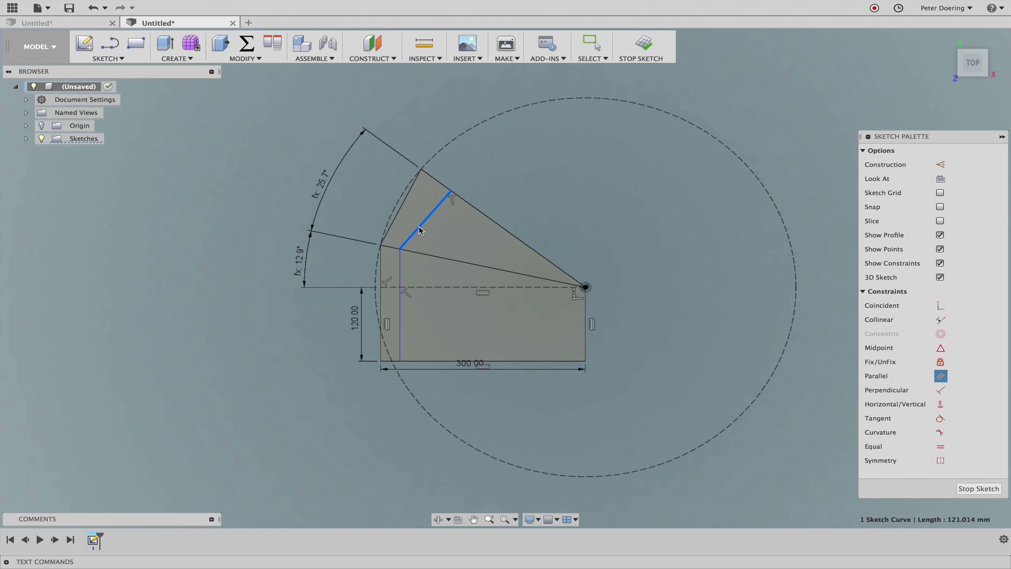
pyautogui.click(452, 219)
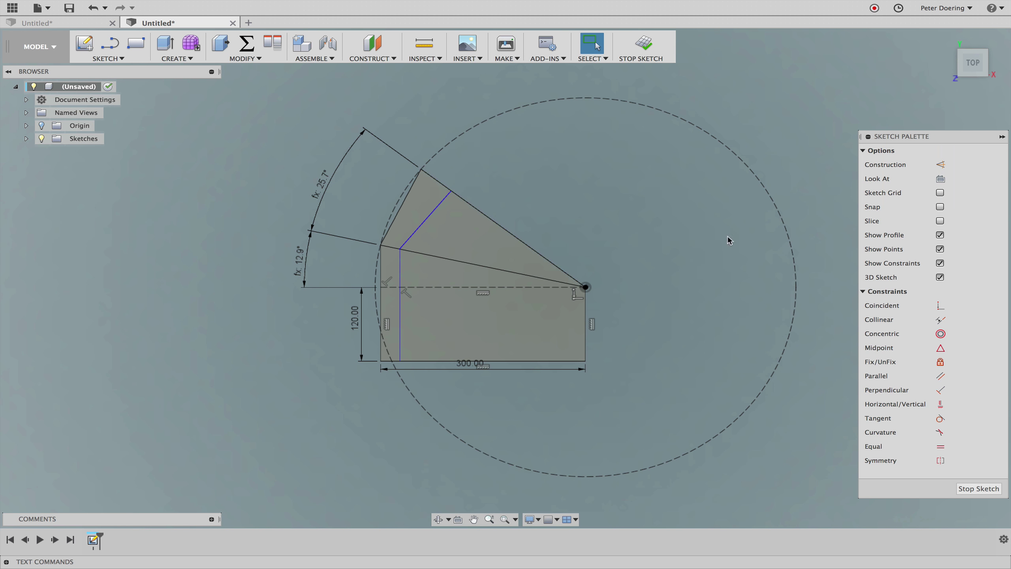
# Make the inner angled line parallel to the outer slanted edge
pyautogui.click(941, 376)
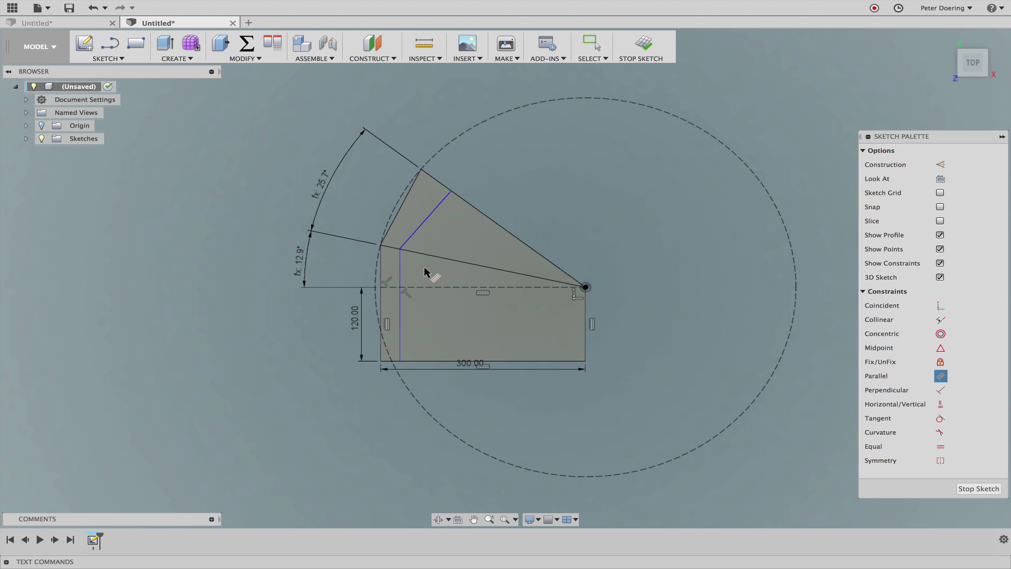
pyautogui.click(430, 215)
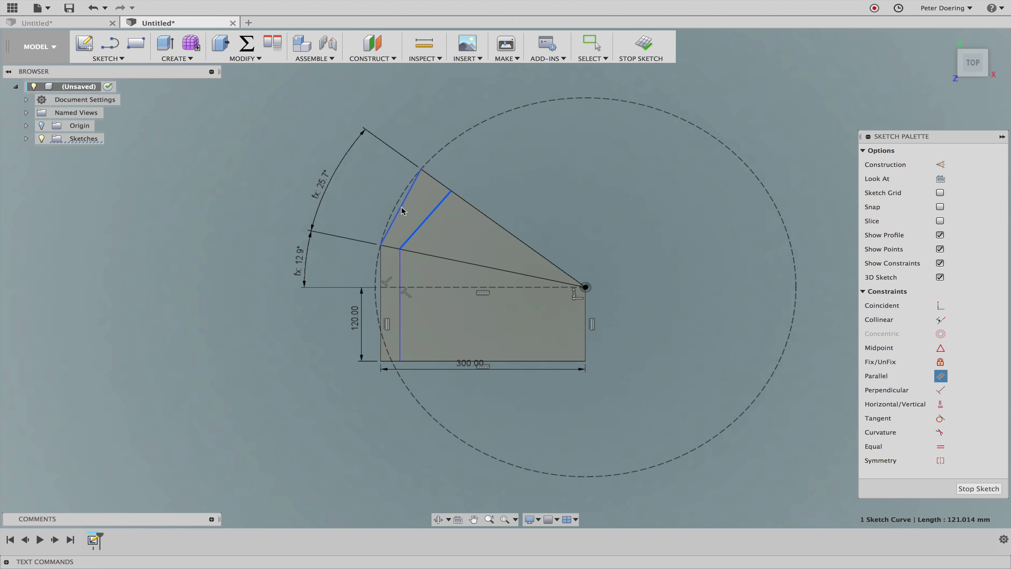
pyautogui.click(402, 209)
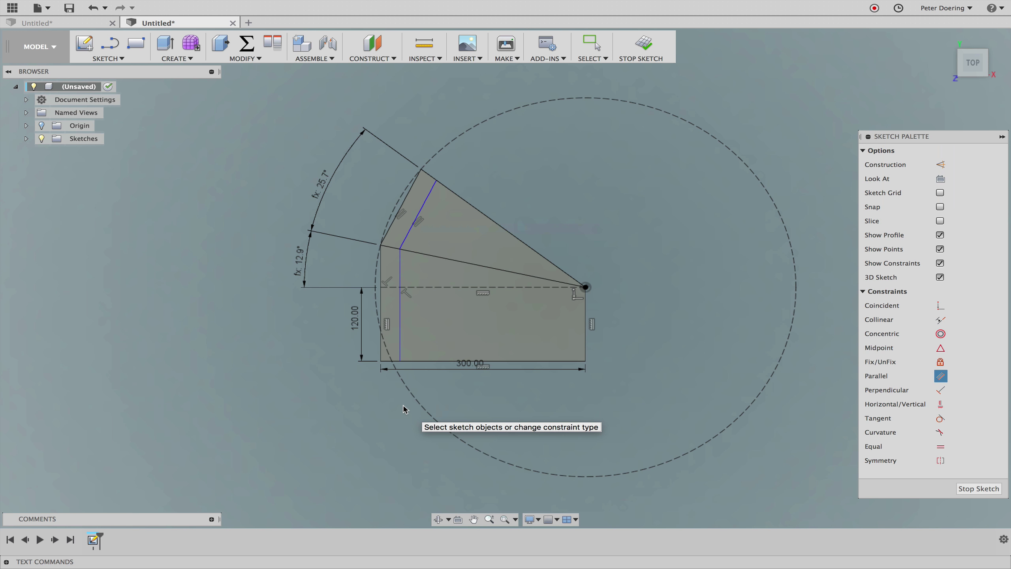
# Dimension the inner vertical line's offset from the left edge as Holz_dicke (20 mm)
pyautogui.press('s')
pyautogui.click(468, 452)
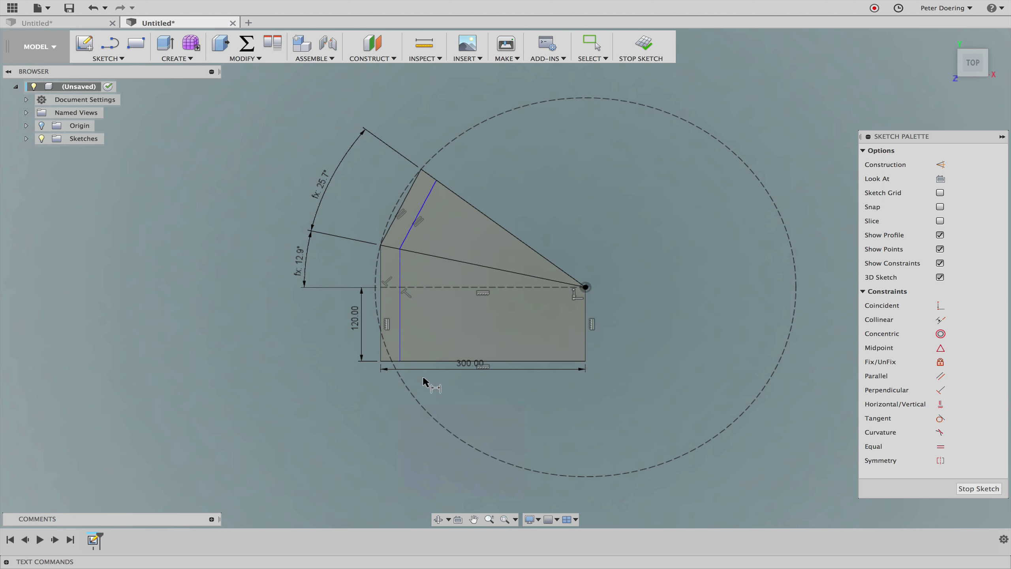
pyautogui.click(400, 350)
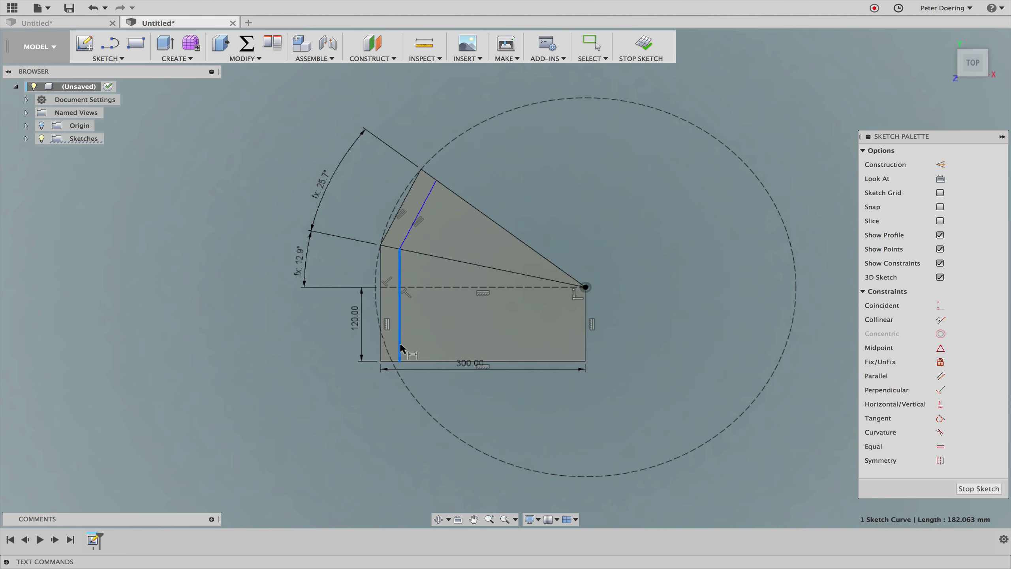
pyautogui.click(381, 350)
pyautogui.click(348, 423)
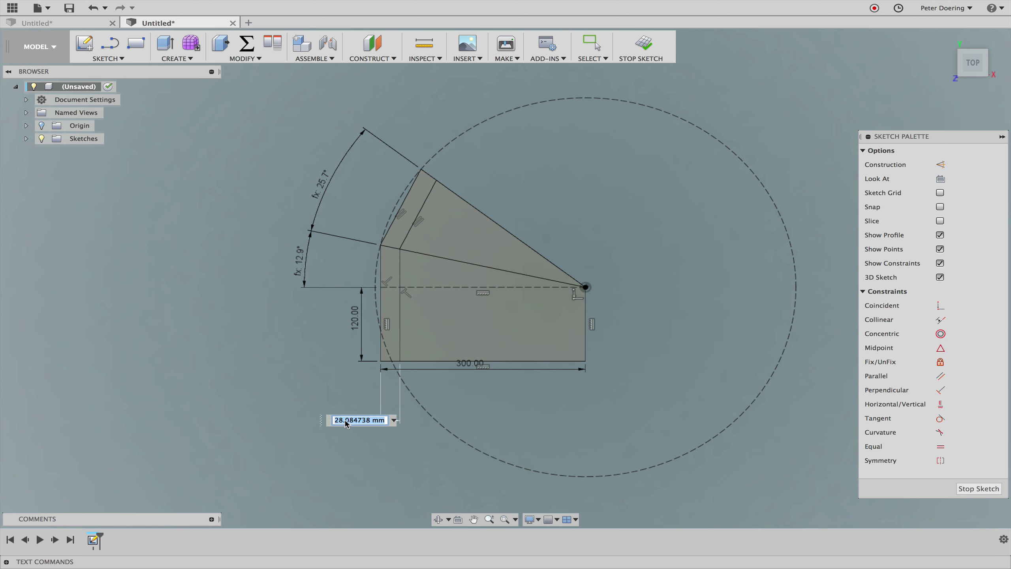
pyautogui.write('h')
pyautogui.press('Return')
pyautogui.press('Return')
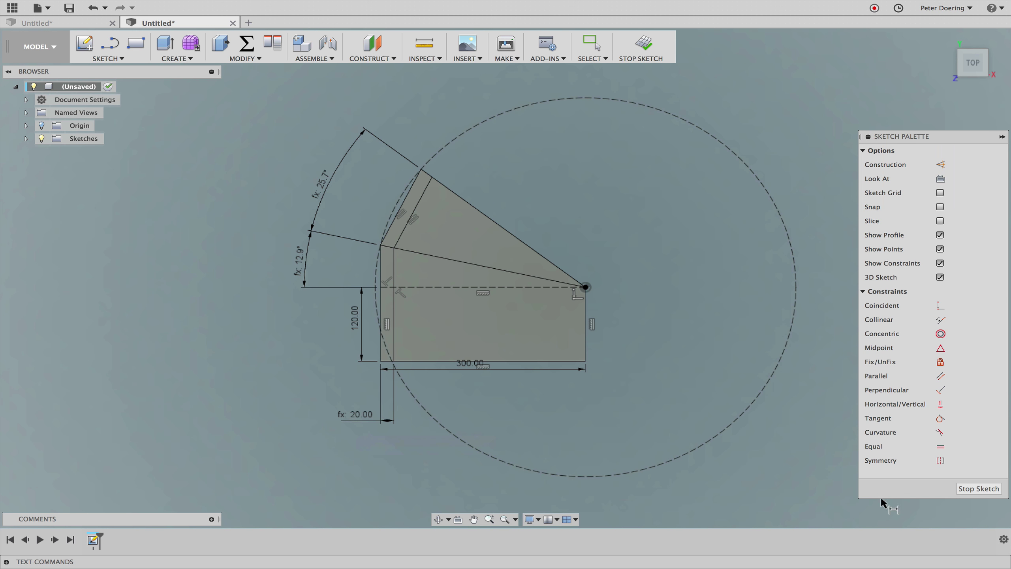
# Finish the sketch and extrude the thin strip and wedge profiles by -Holz_dicke
pyautogui.click(976, 490)
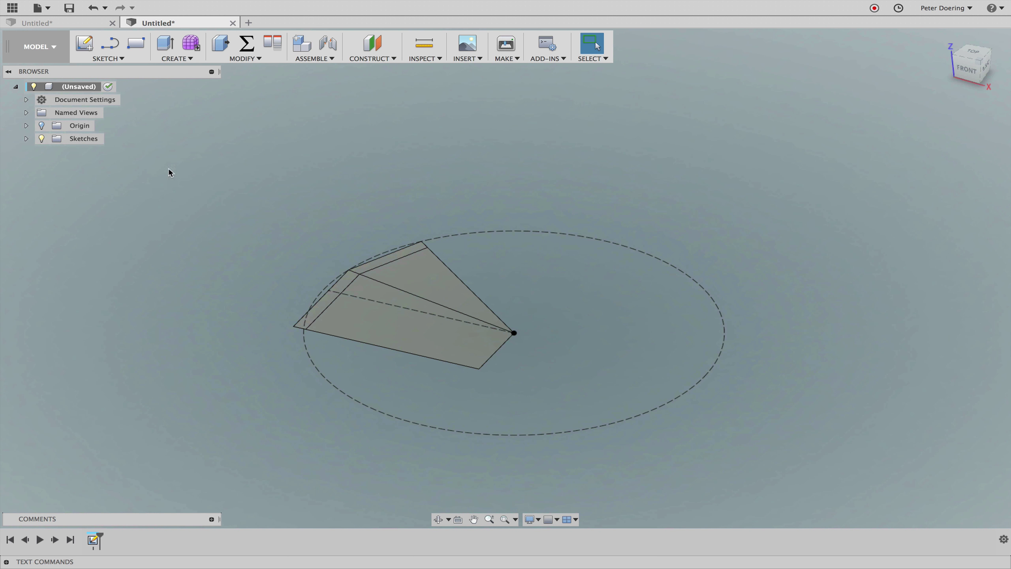
pyautogui.click(164, 42)
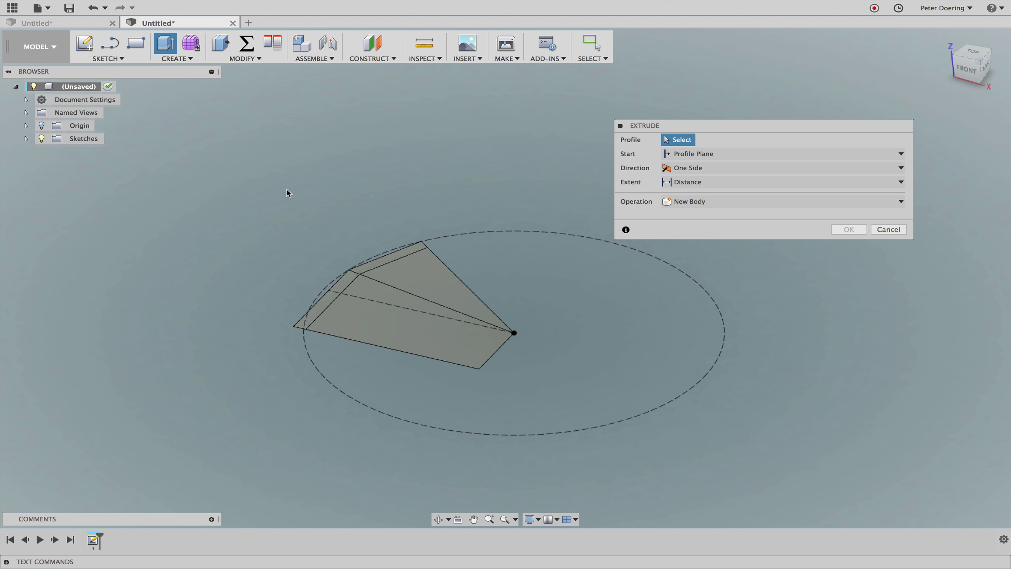
pyautogui.click(343, 277)
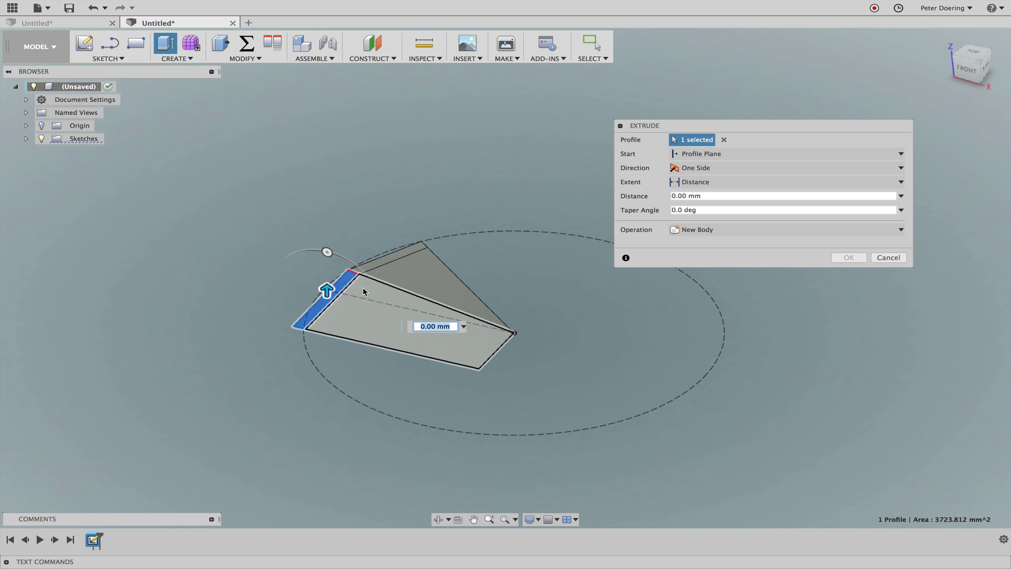
pyautogui.click(364, 292)
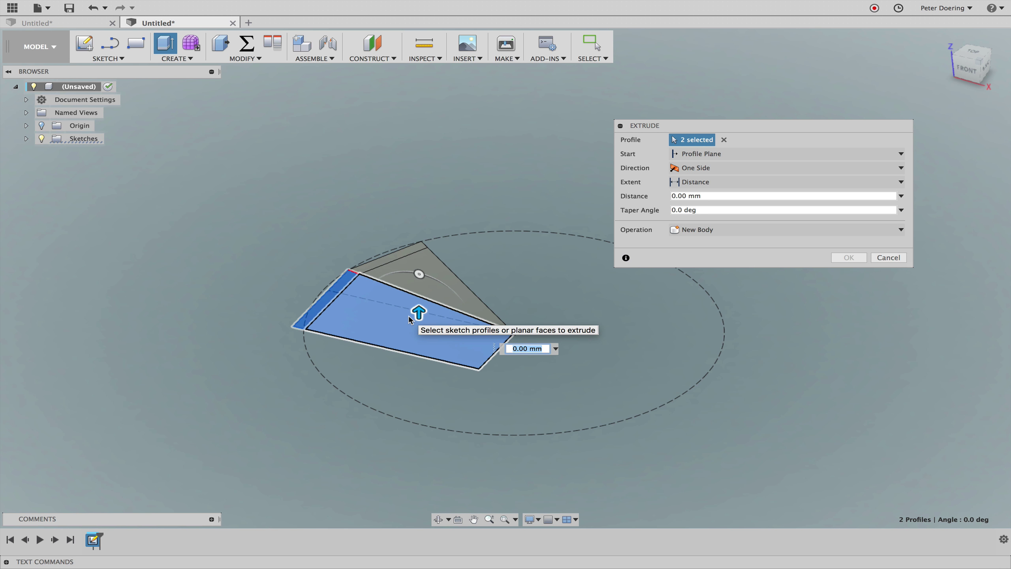
pyautogui.write('-Holz_dicke')
pyautogui.press('Return')
pyautogui.press('Return')
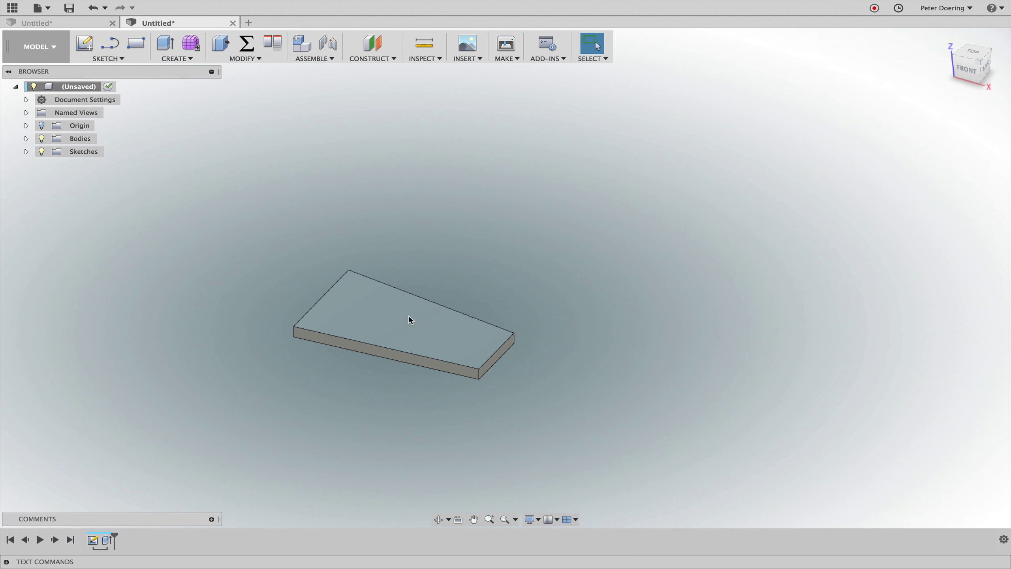
# Mirror the plate body across the origin plane at its tip
pyautogui.click(178, 59)
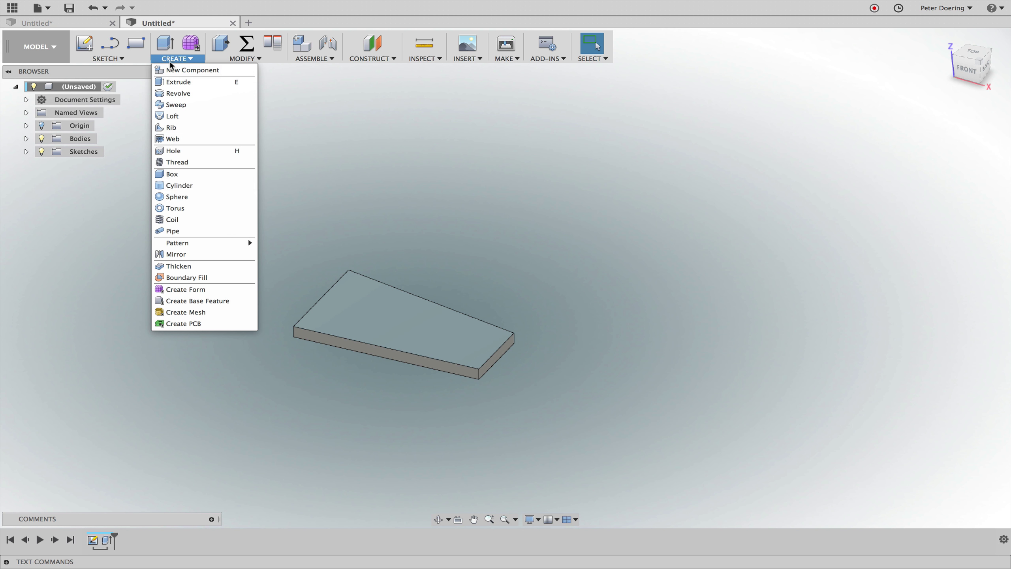
pyautogui.click(199, 254)
pyautogui.click(360, 287)
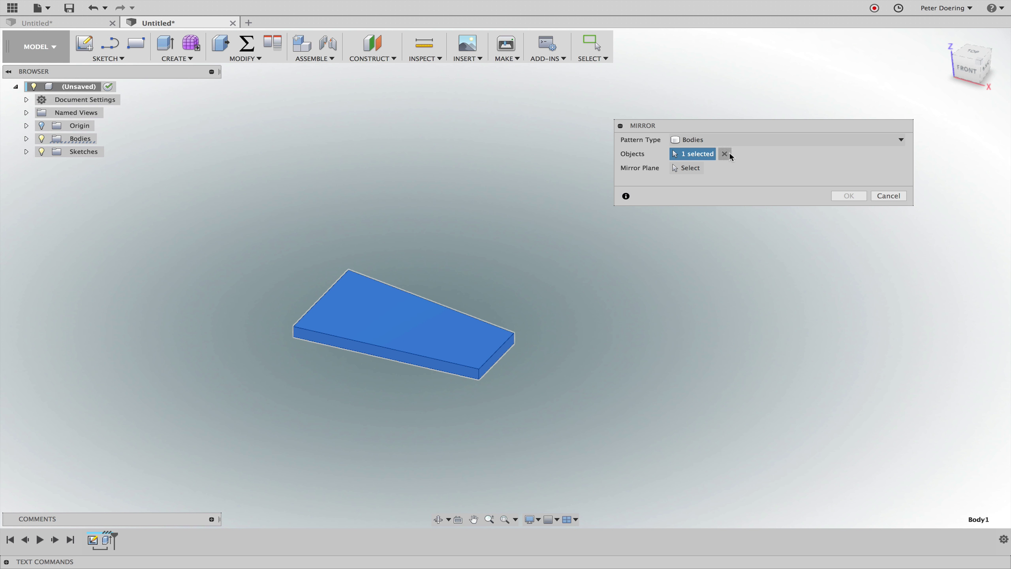
pyautogui.click(691, 168)
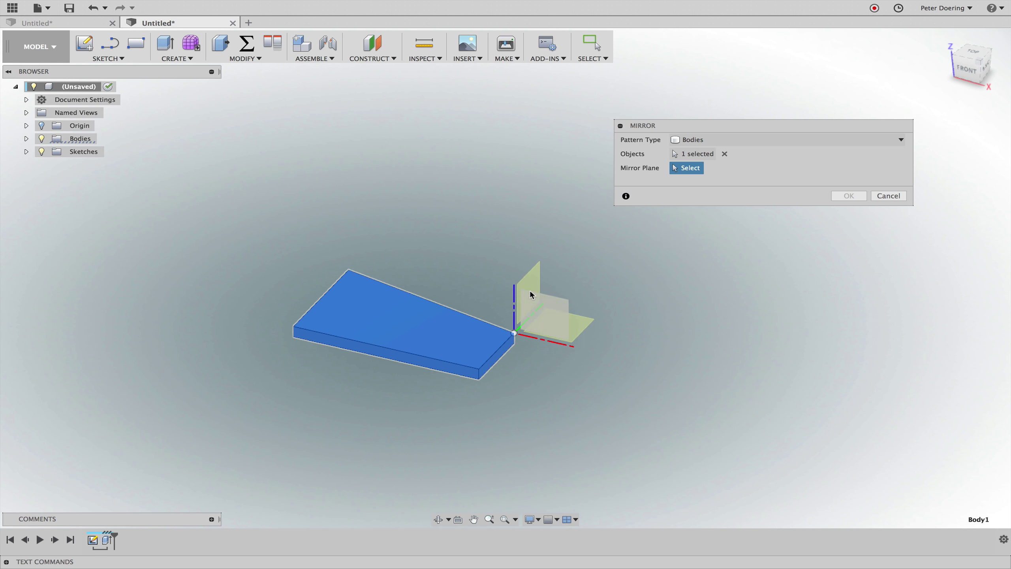
pyautogui.click(533, 285)
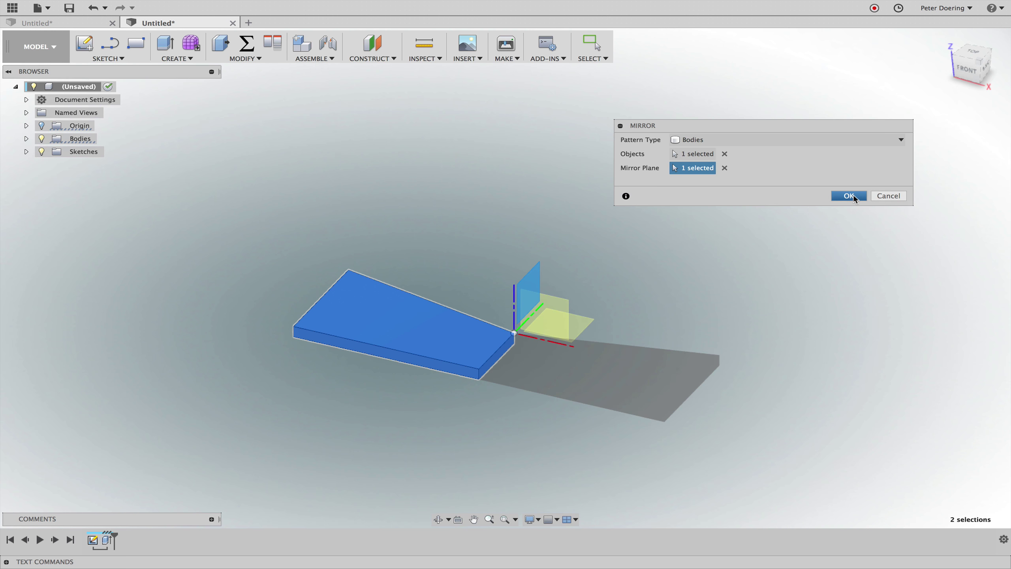
pyautogui.click(849, 196)
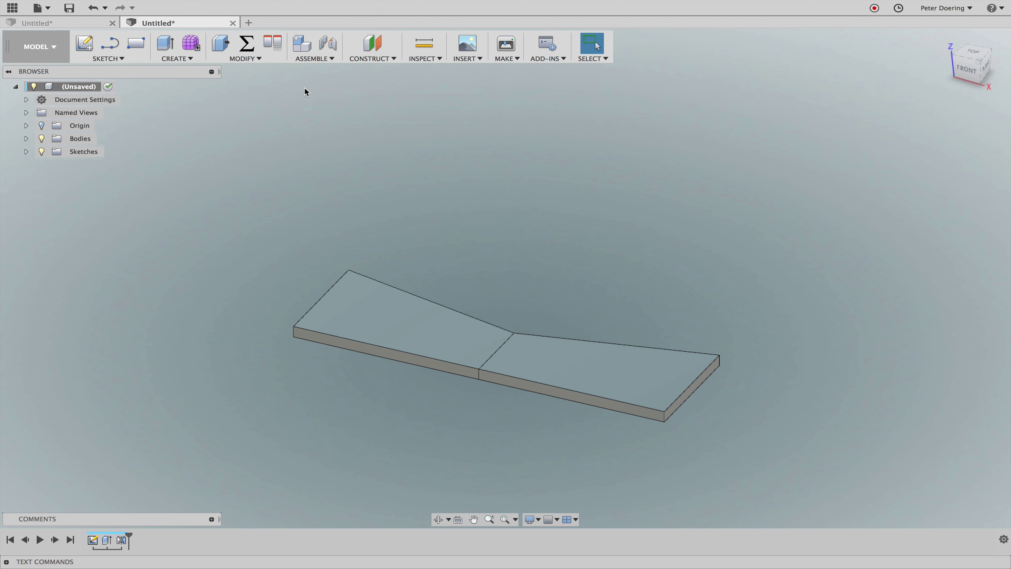
# Join the left and right plates into one body with Combine
pyautogui.click(250, 60)
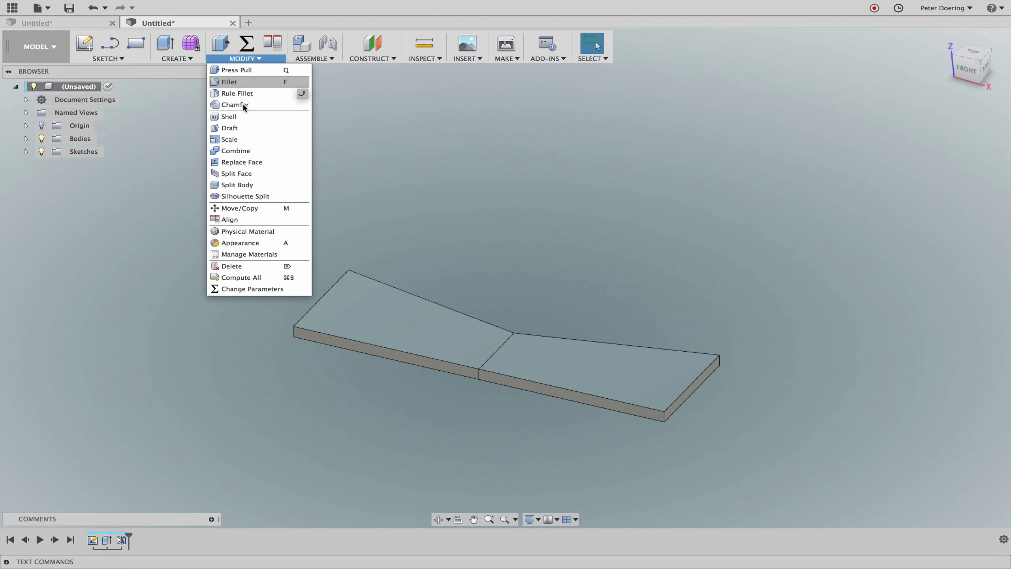
pyautogui.click(244, 150)
pyautogui.click(364, 294)
pyautogui.click(544, 373)
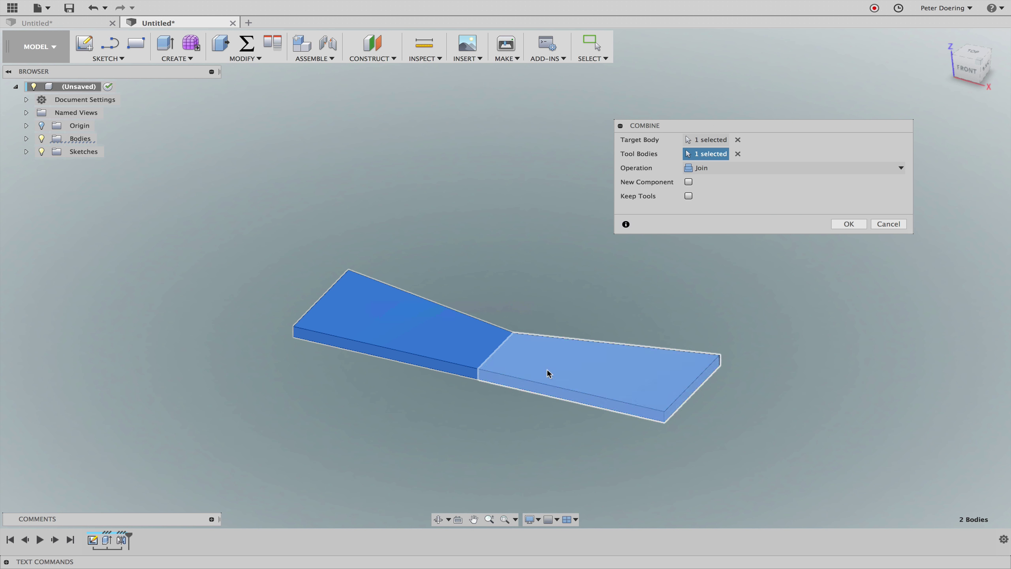
pyautogui.click(848, 225)
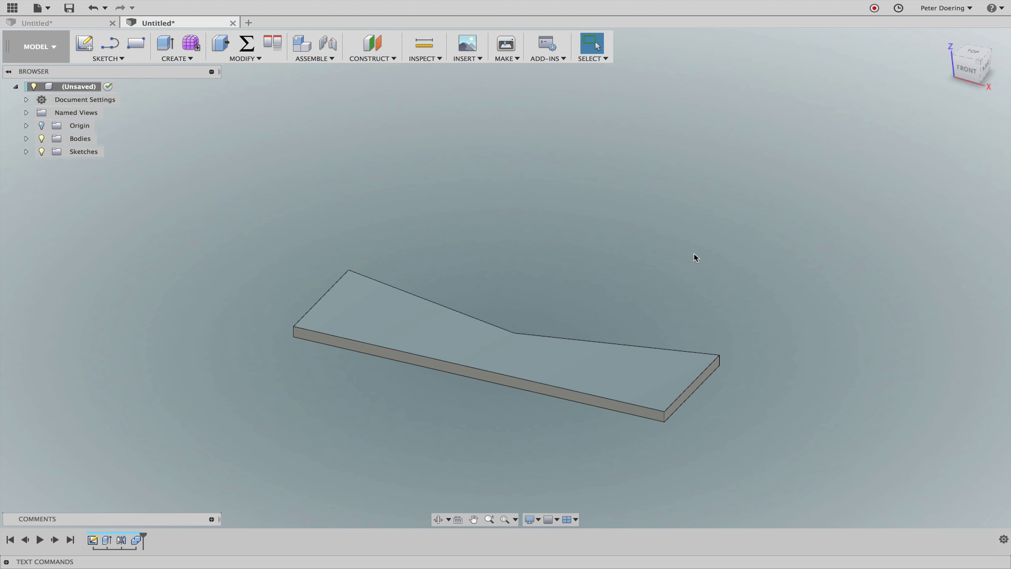
# Orbit the view and make Sketch1 visible again
pyautogui.keyDown('shift'); pyautogui.moveTo(694, 253); pyautogui.dragTo(237, 163, button='middle'); pyautogui.keyUp('shift')
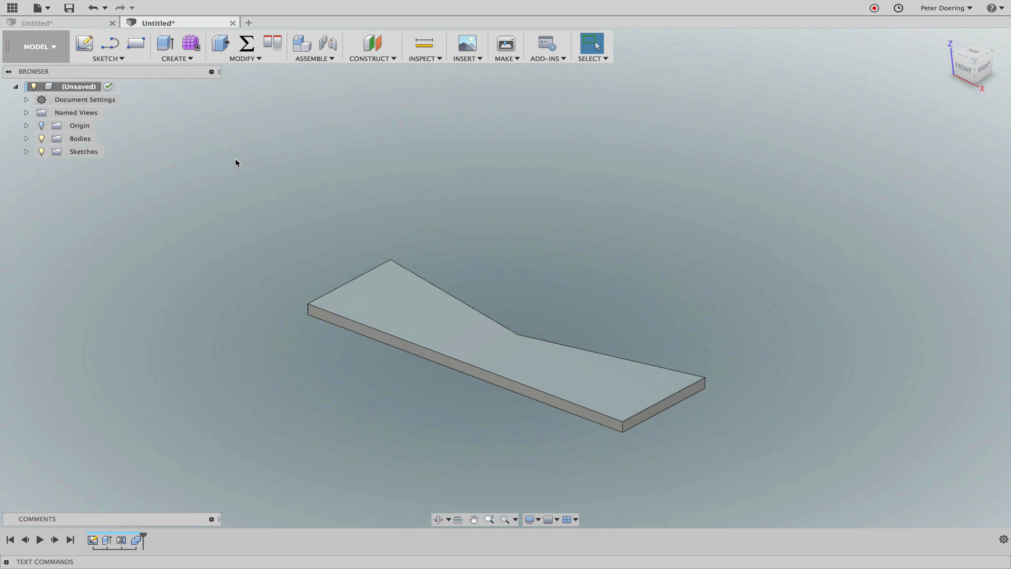
pyautogui.click(27, 152)
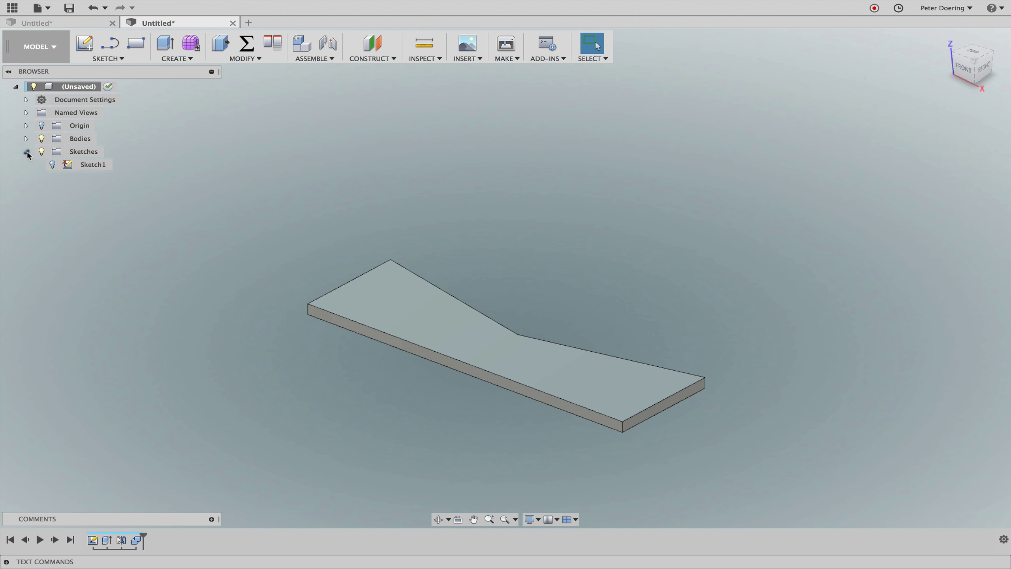
pyautogui.click(52, 165)
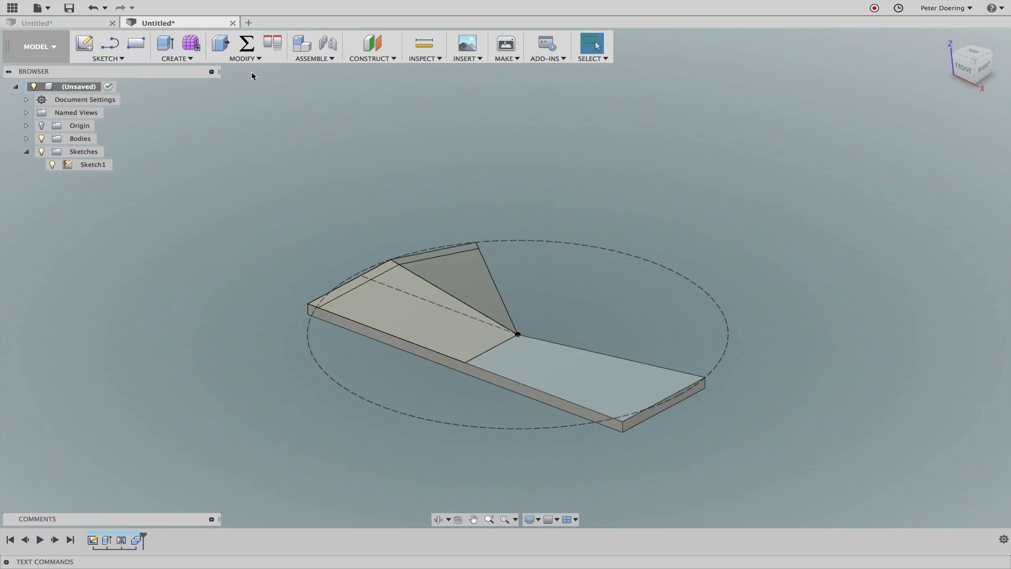
# Extrude the sliver and triangle profiles To Object on the wall body, joined, then hide Sketch1
pyautogui.click(165, 43)
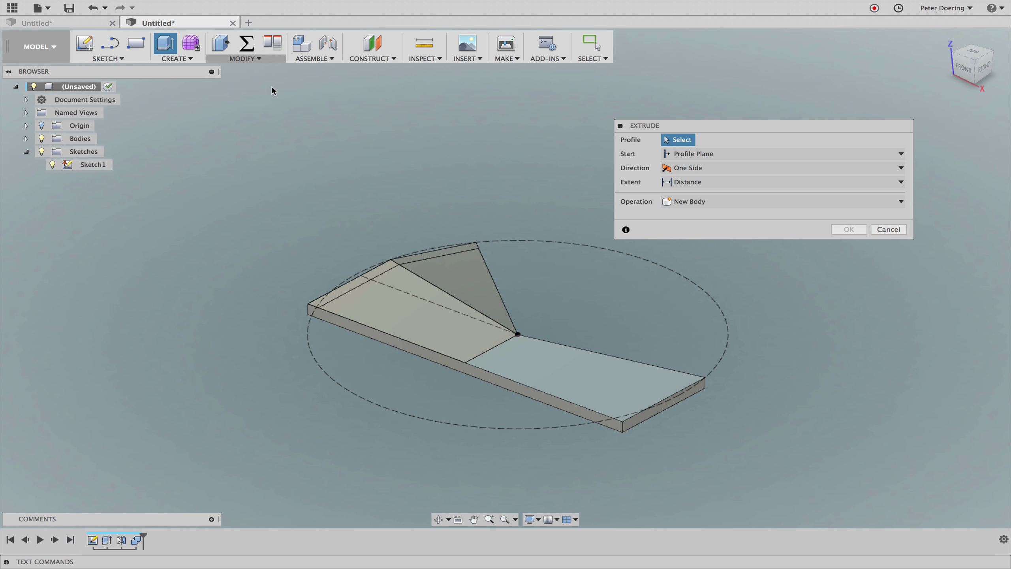
pyautogui.click(434, 251)
pyautogui.click(458, 277)
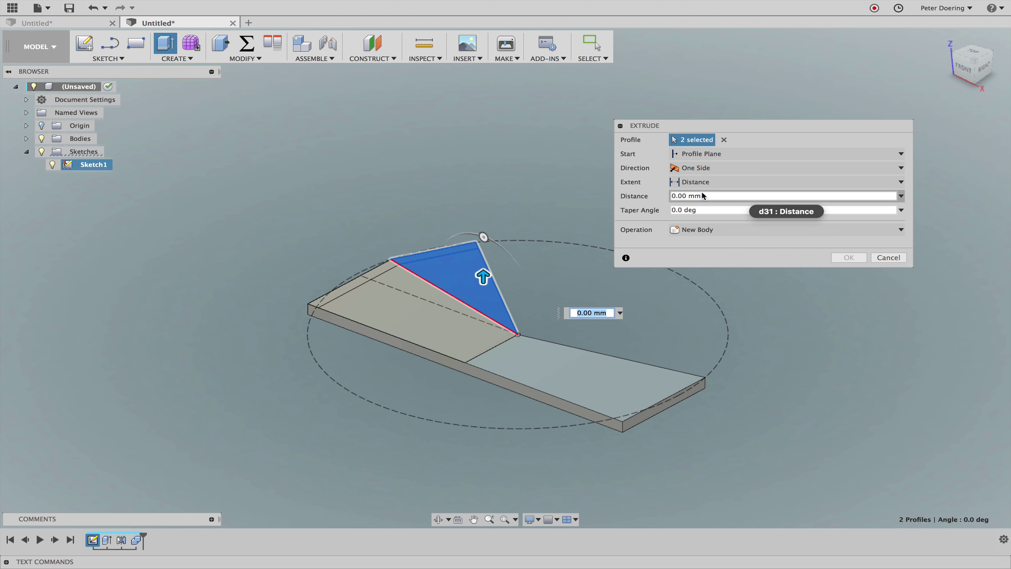
pyautogui.click(710, 182)
pyautogui.press('Down')
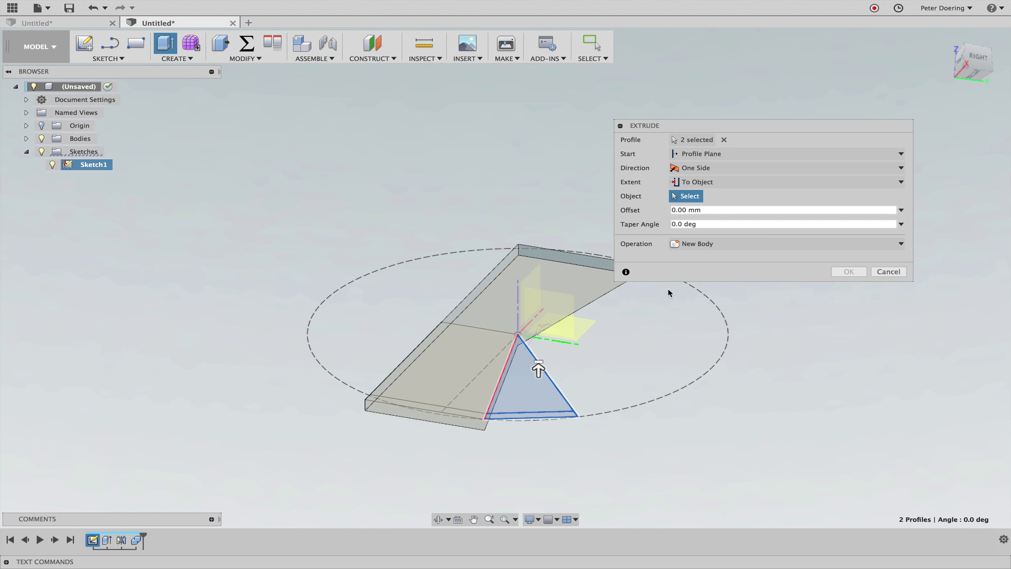
pyautogui.click(597, 293)
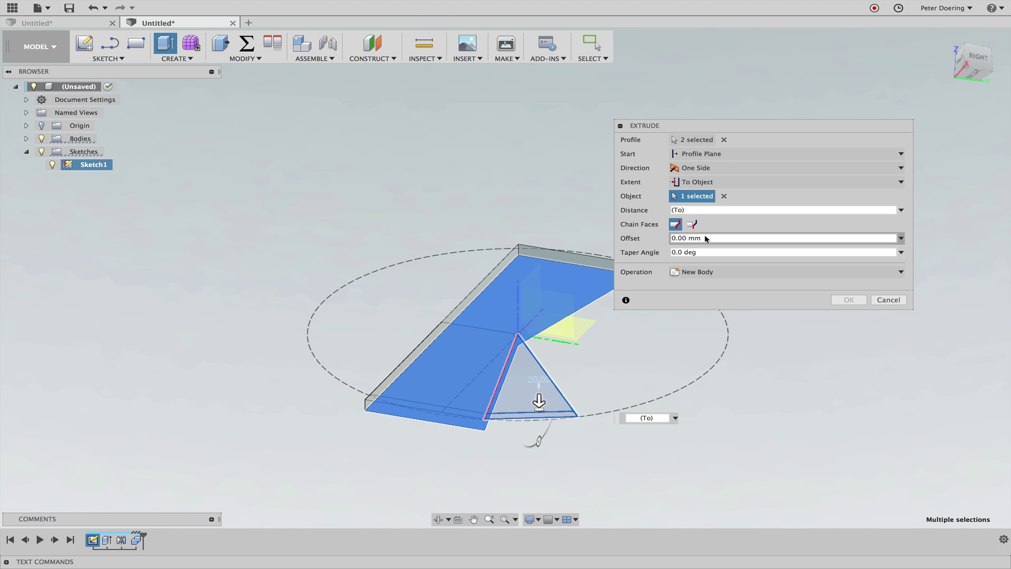
pyautogui.click(693, 225)
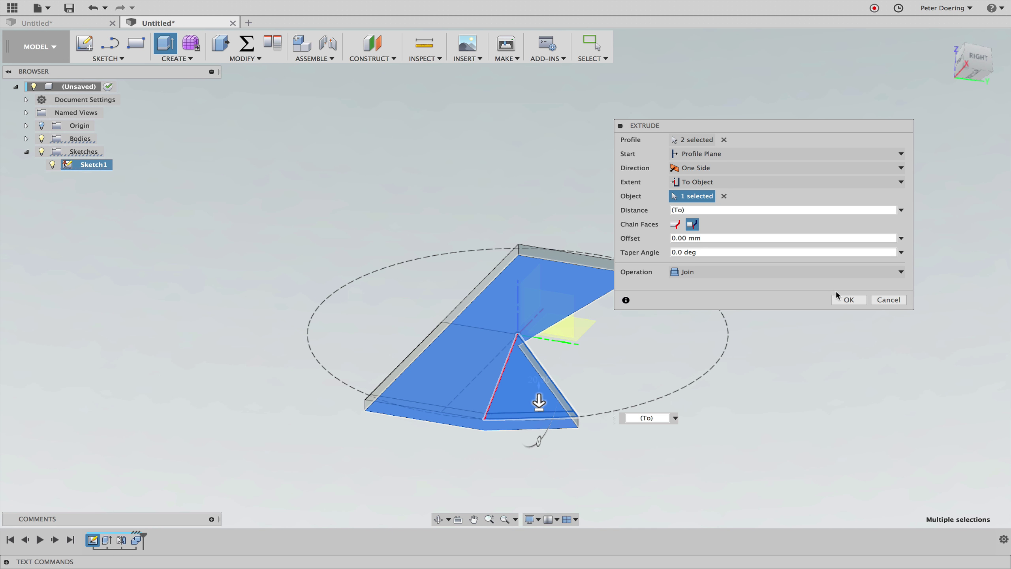
pyautogui.click(840, 296)
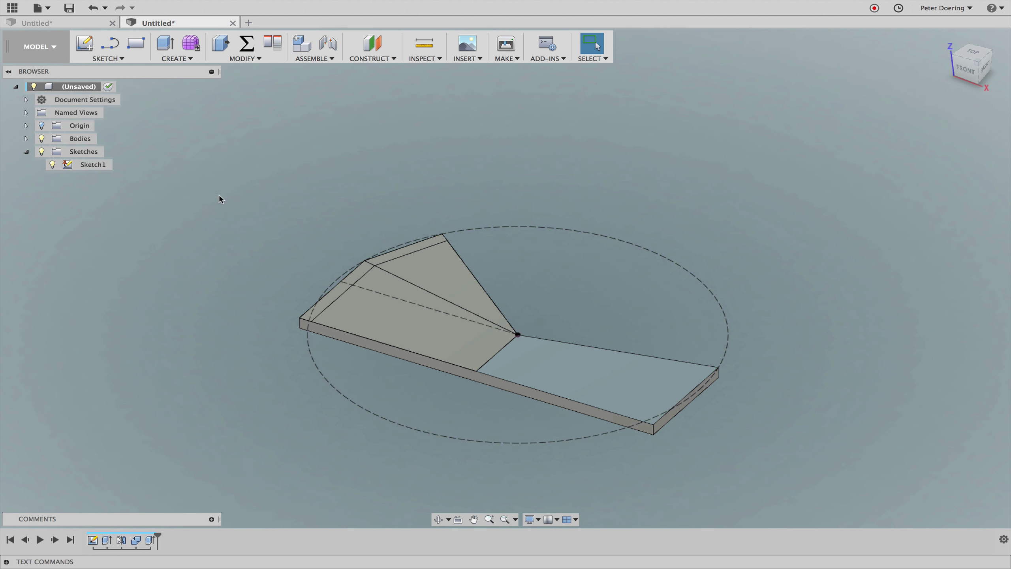
pyautogui.click(53, 166)
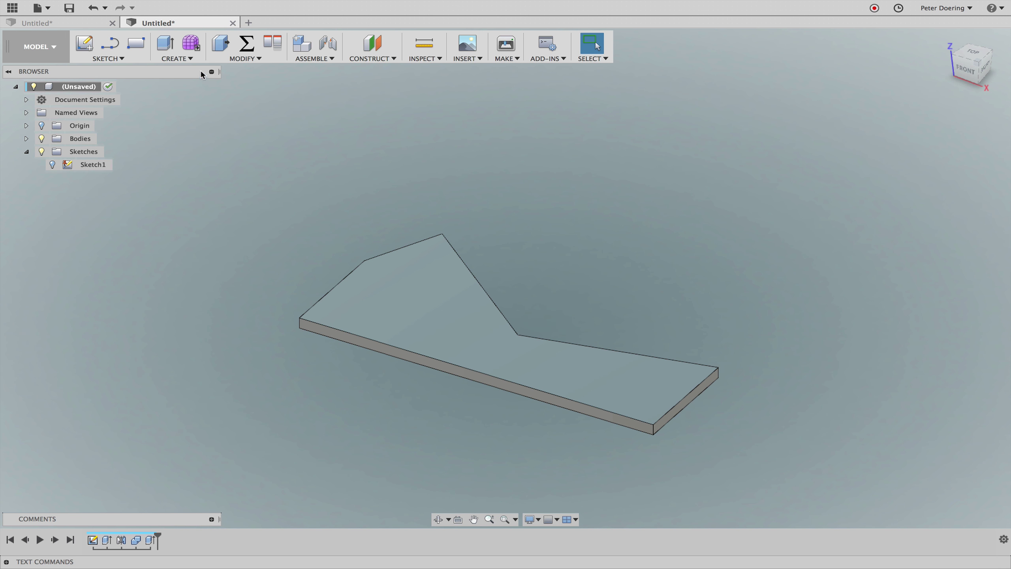
# Circular-pattern the Extrude2 feature around the wedge-tip vertex axis using the Angle spread type
pyautogui.click(194, 57)
pyautogui.moveTo(177, 242)
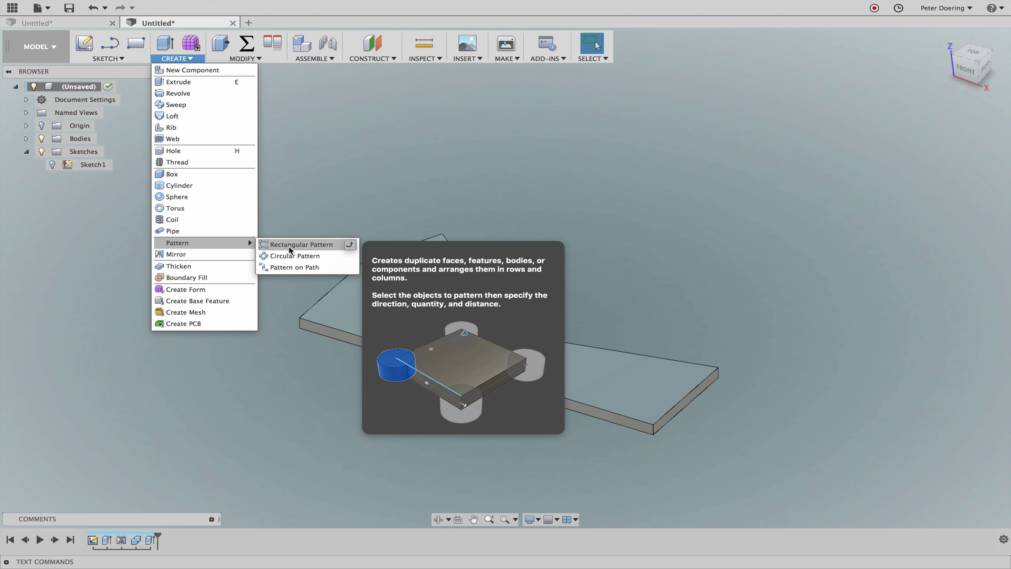
pyautogui.click(289, 257)
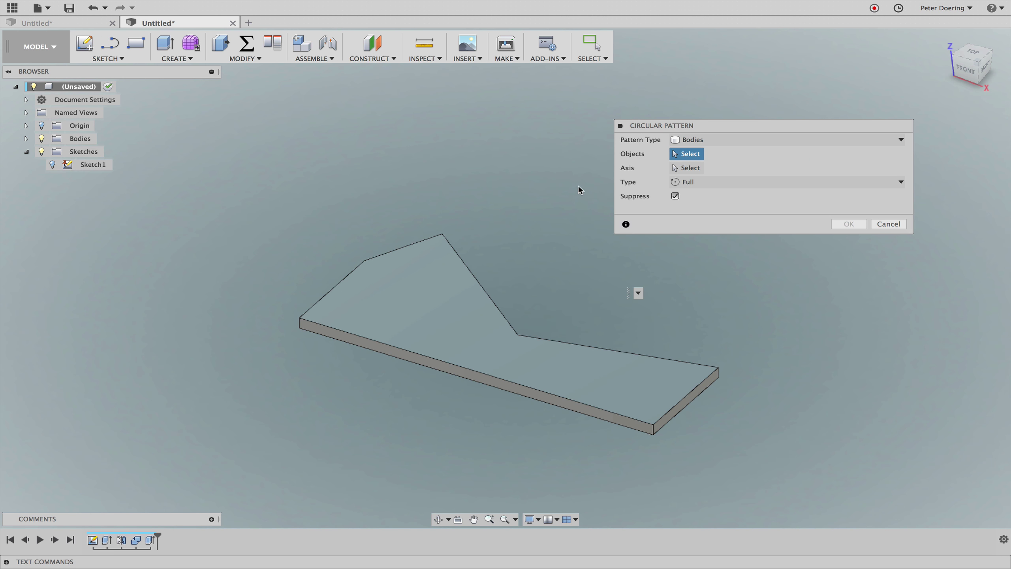
pyautogui.click(697, 140)
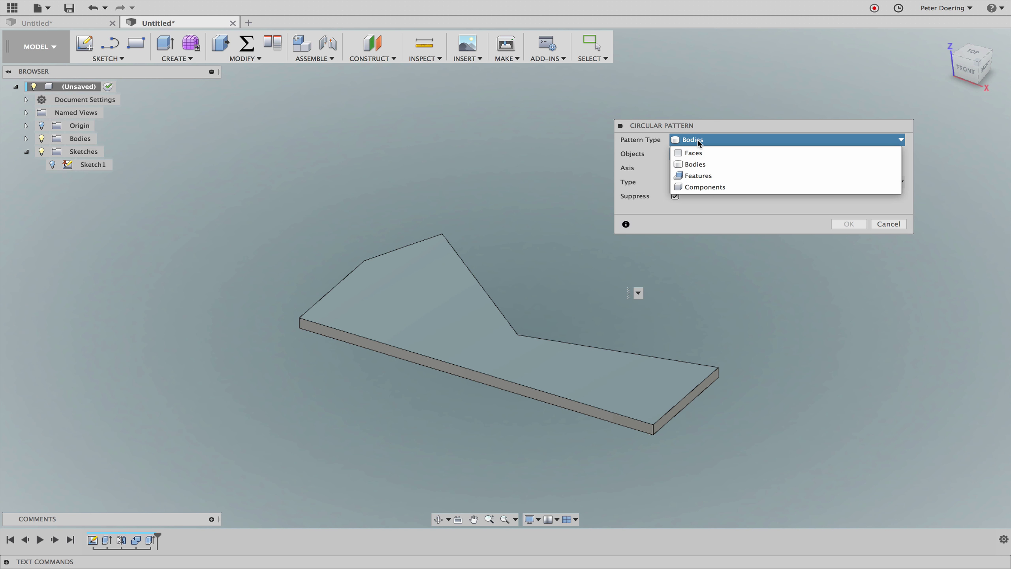
pyautogui.click(702, 180)
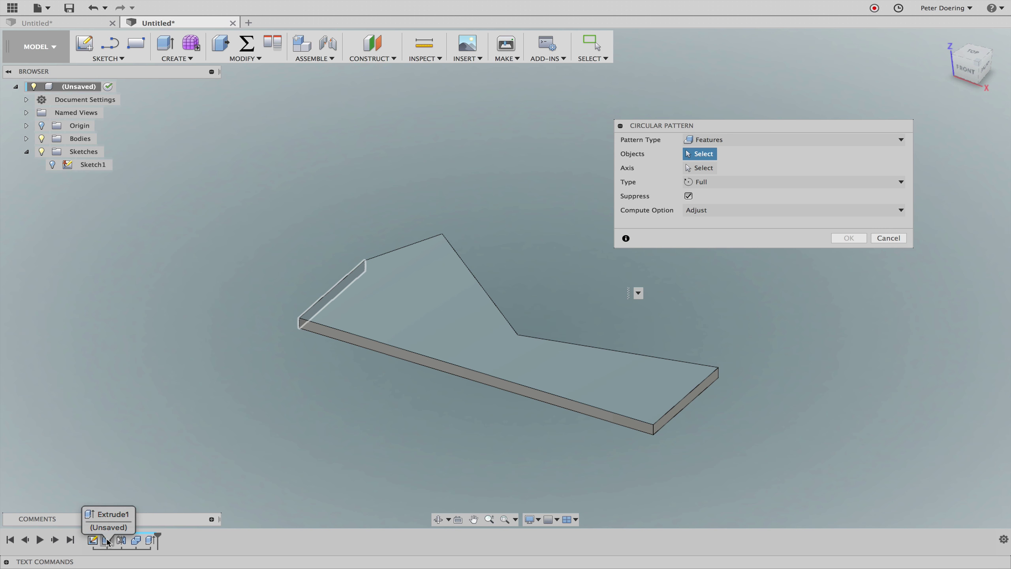
pyautogui.click(150, 541)
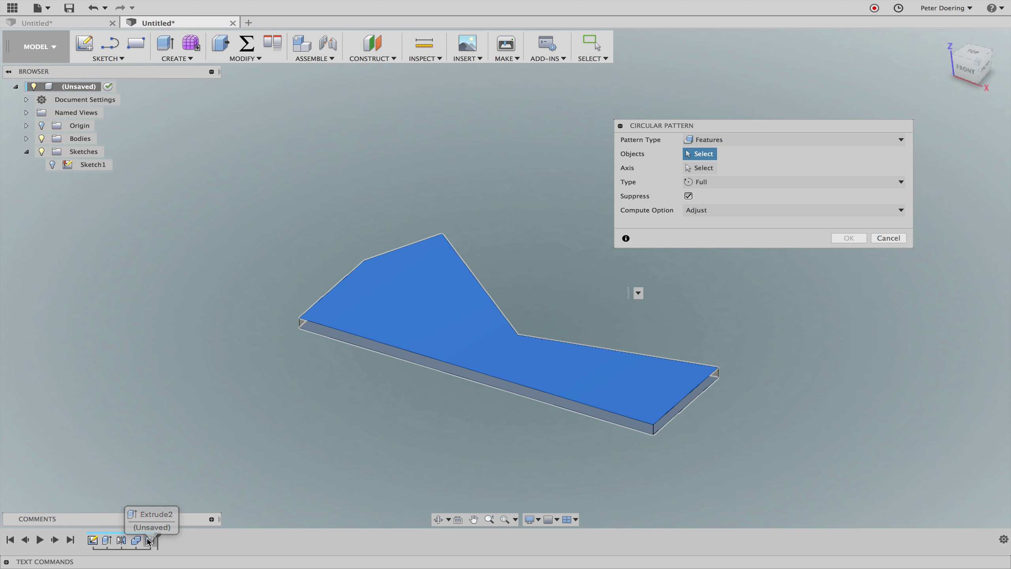
pyautogui.click(701, 169)
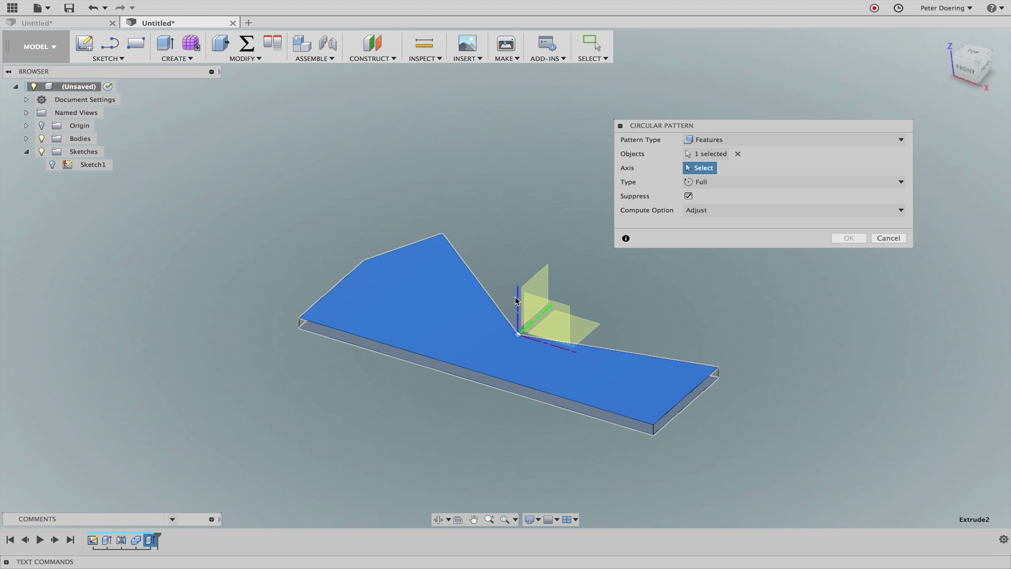
pyautogui.click(517, 301)
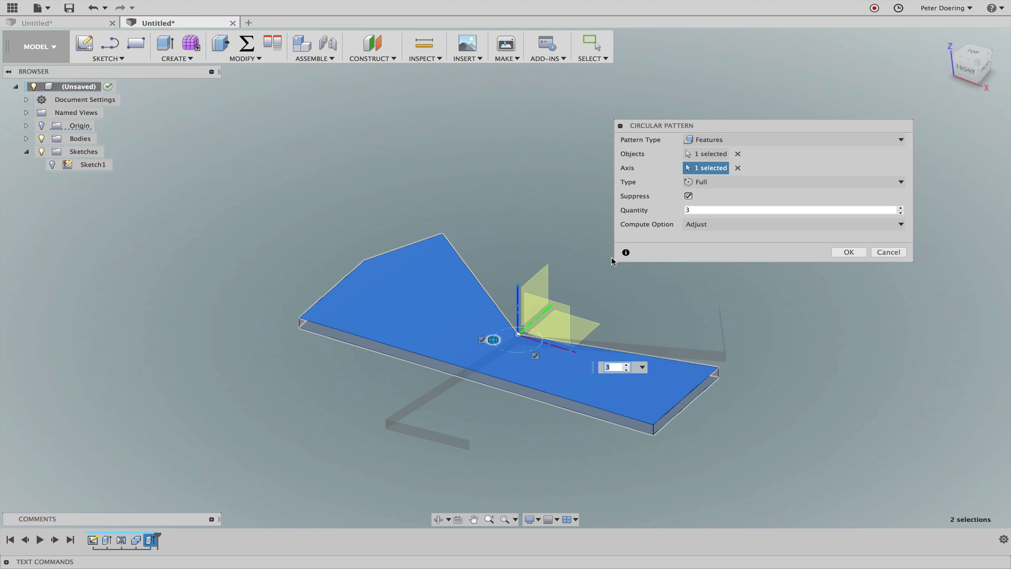
pyautogui.click(725, 182)
pyautogui.click(721, 208)
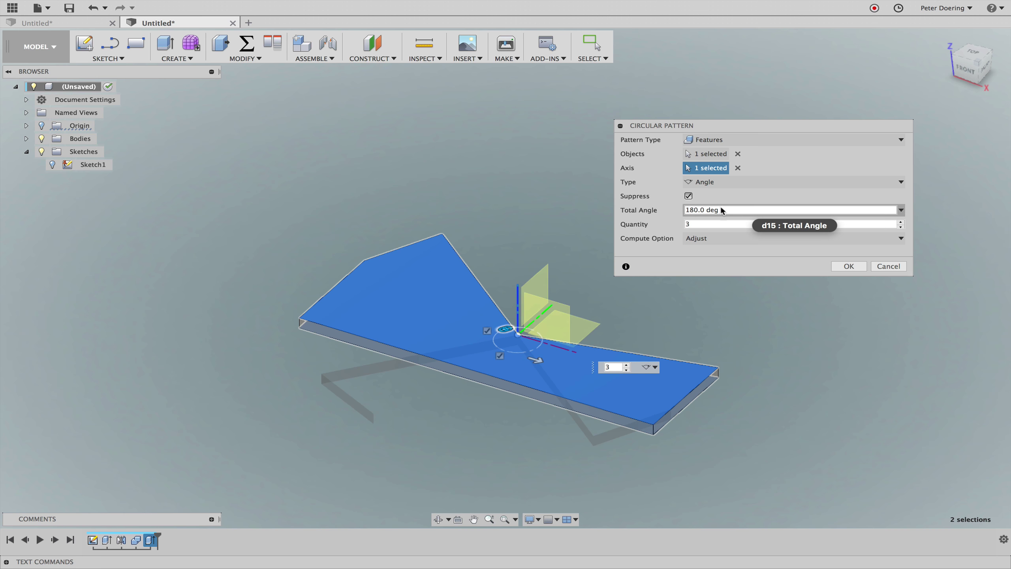
# Replace the 180 deg total angle with the expression 180 / (NumSeg+1) *(NumSeg-1)
pyautogui.moveTo(723, 211); pyautogui.dragTo(646, 211)
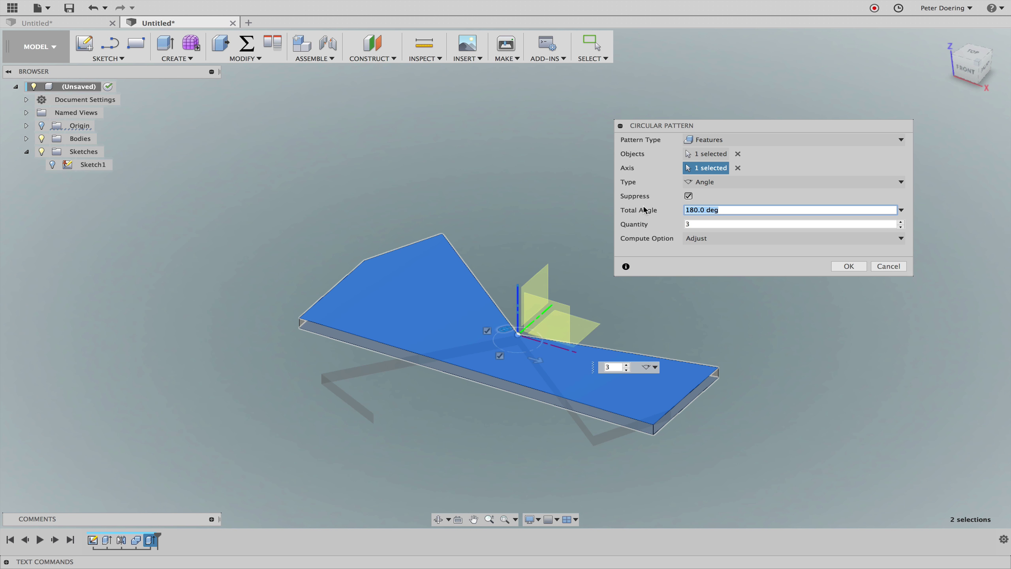
pyautogui.write('(')
pyautogui.write('(180 / (')
pyautogui.write('NumSeg+')
pyautogui.write('1)')
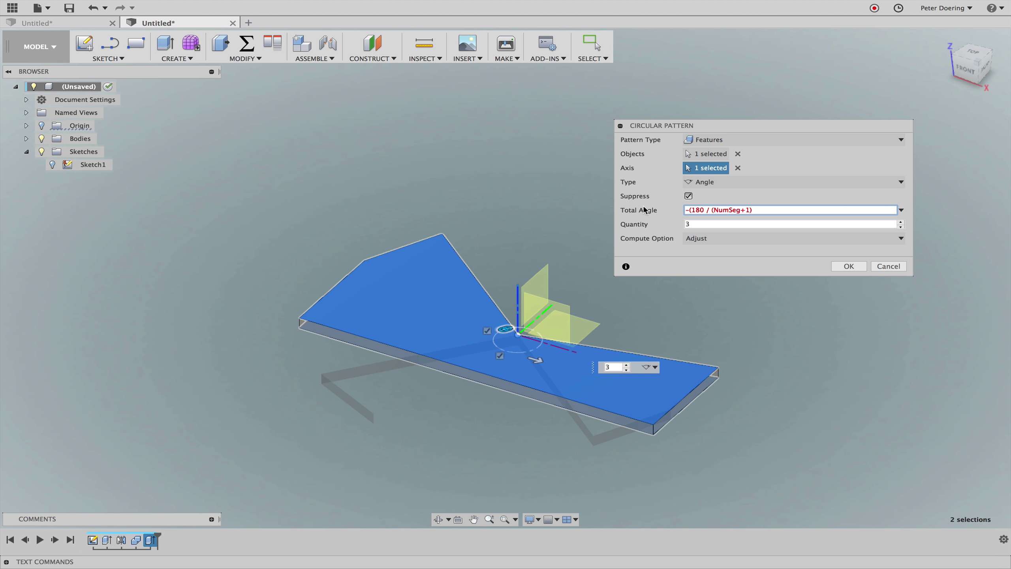
pyautogui.click(689, 210)
pyautogui.press('BackSpace')
pyautogui.press('Delete')
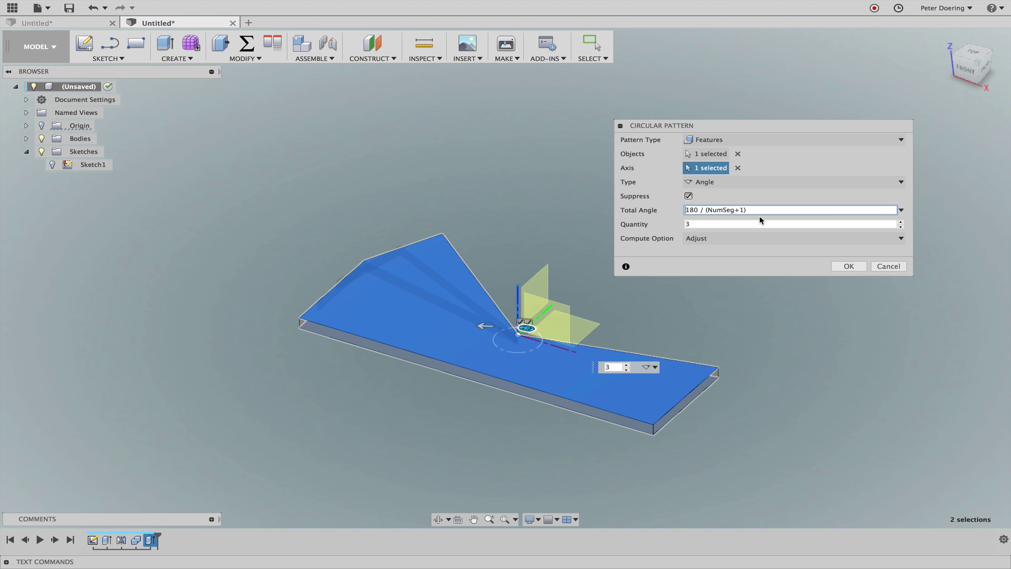
pyautogui.click(808, 210)
pyautogui.write('(')
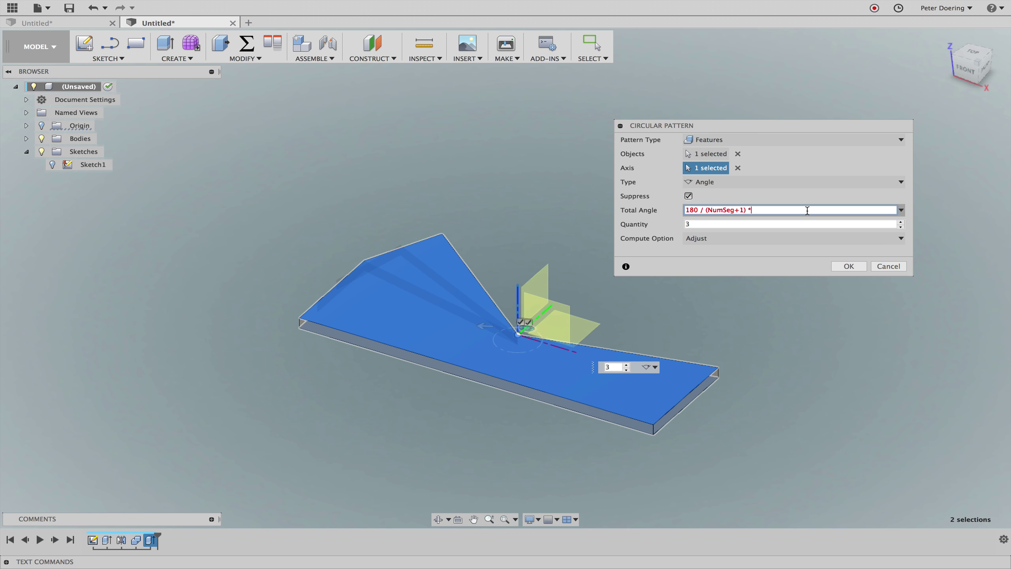
pyautogui.write('NumSeg+1')
pyautogui.write(')')
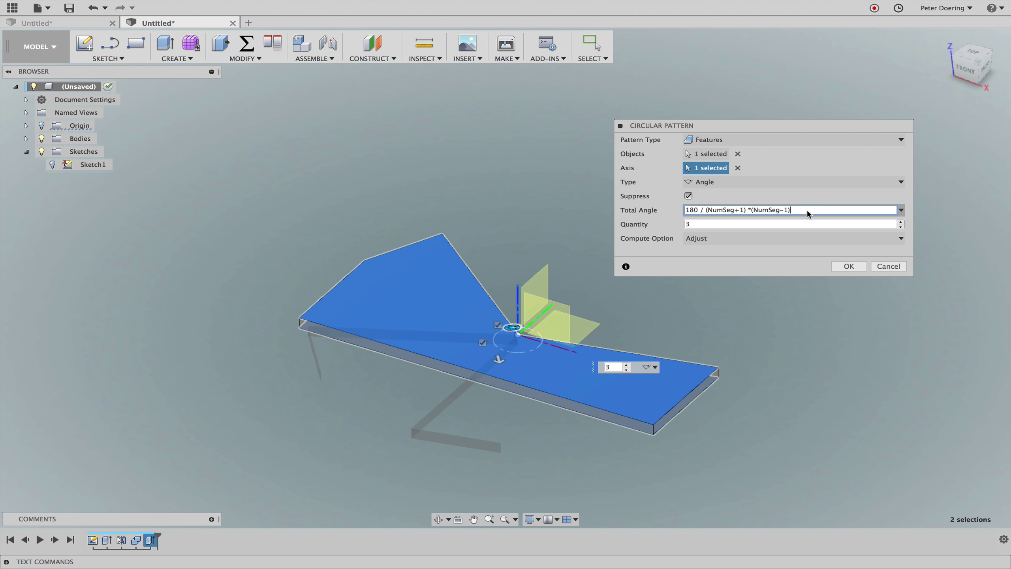
# Set the pattern quantity to NumSeg, make the angle negative, and apply the pattern
pyautogui.click(699, 225)
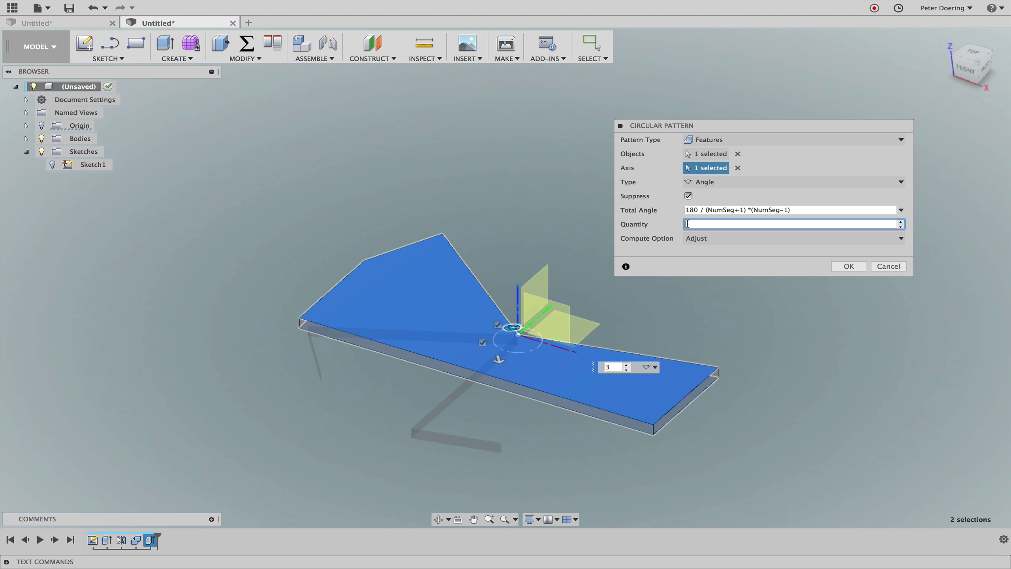
pyautogui.write('NumSeg')
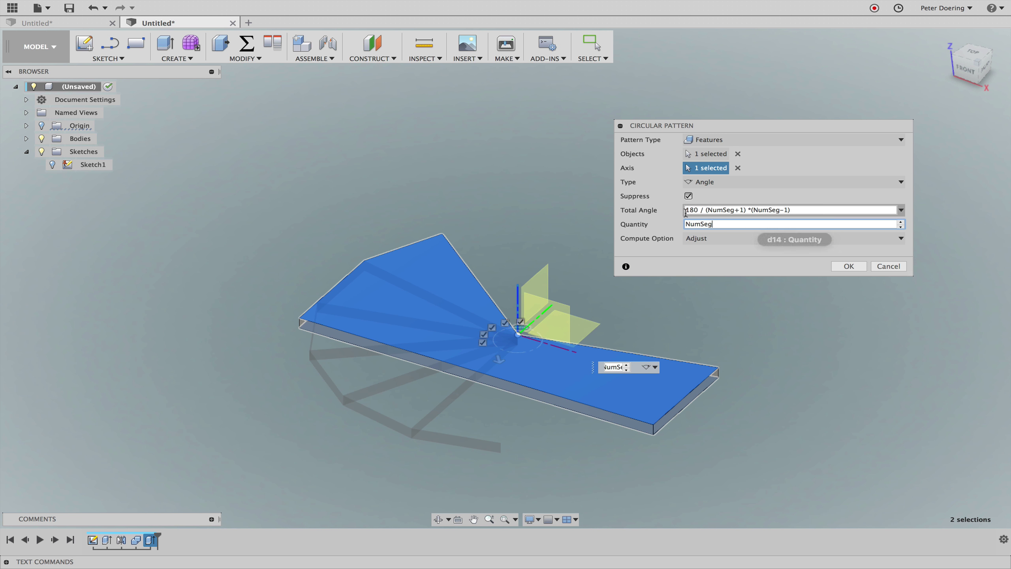
pyautogui.click(686, 211)
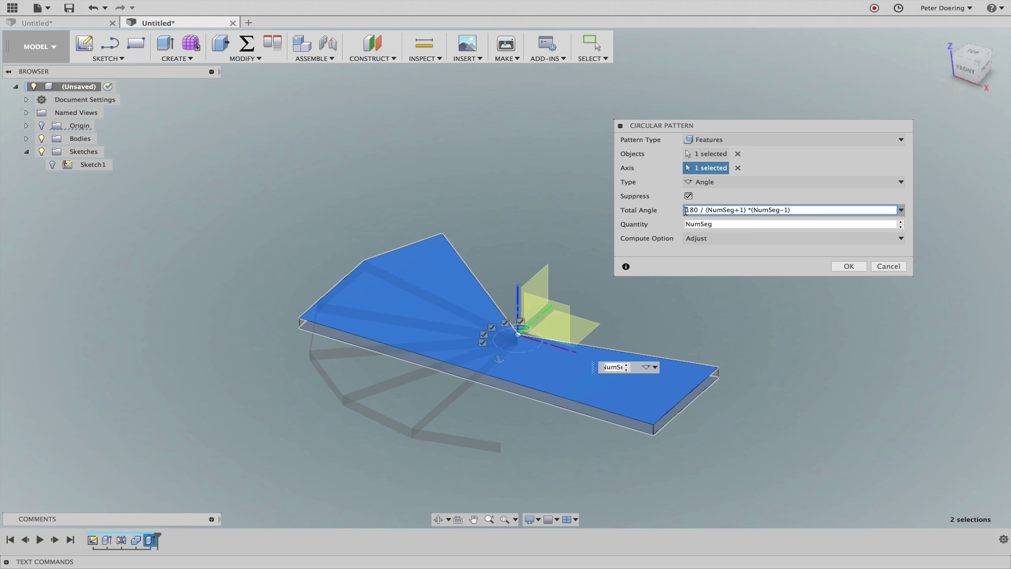
pyautogui.write('-')
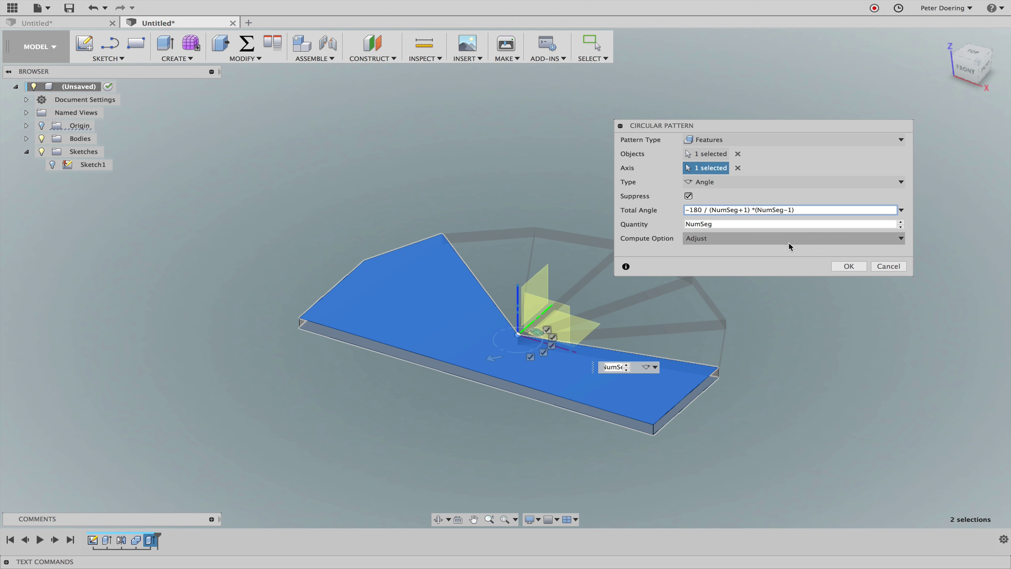
pyautogui.click(844, 267)
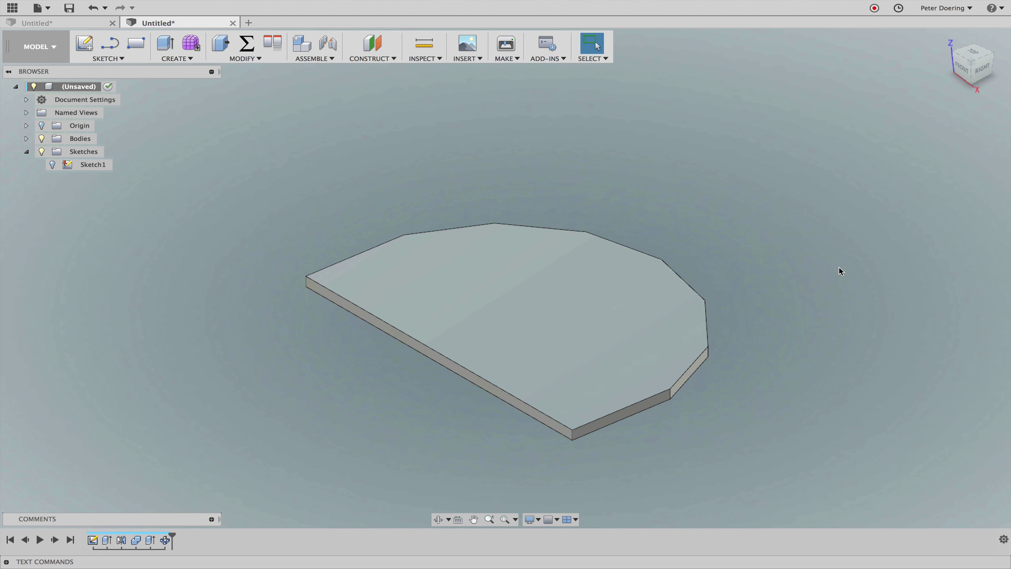
# Show Sketch1 and extrude the thin edge strip by Wand_hoehe as a new body
pyautogui.click(52, 165)
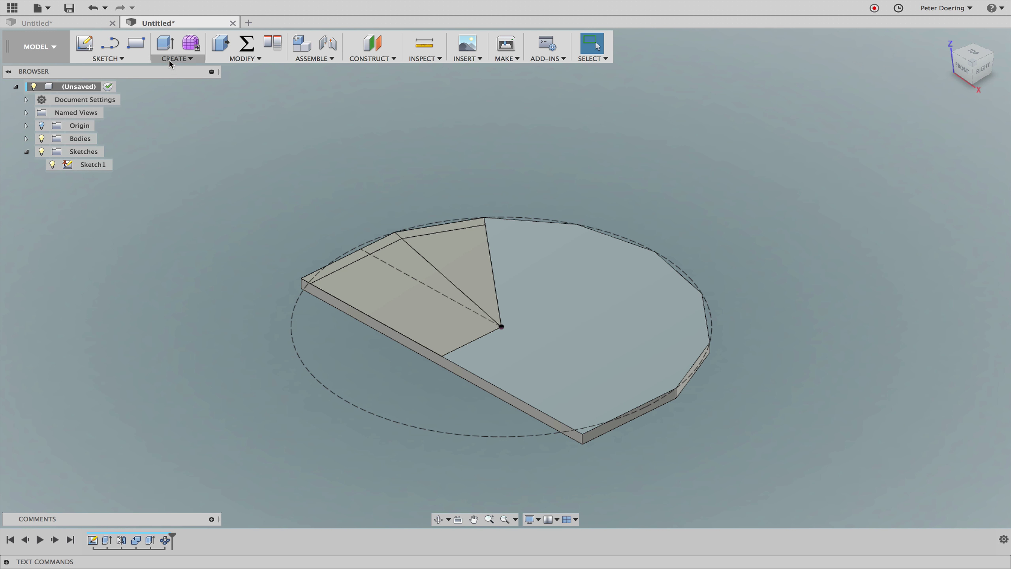
pyautogui.click(165, 43)
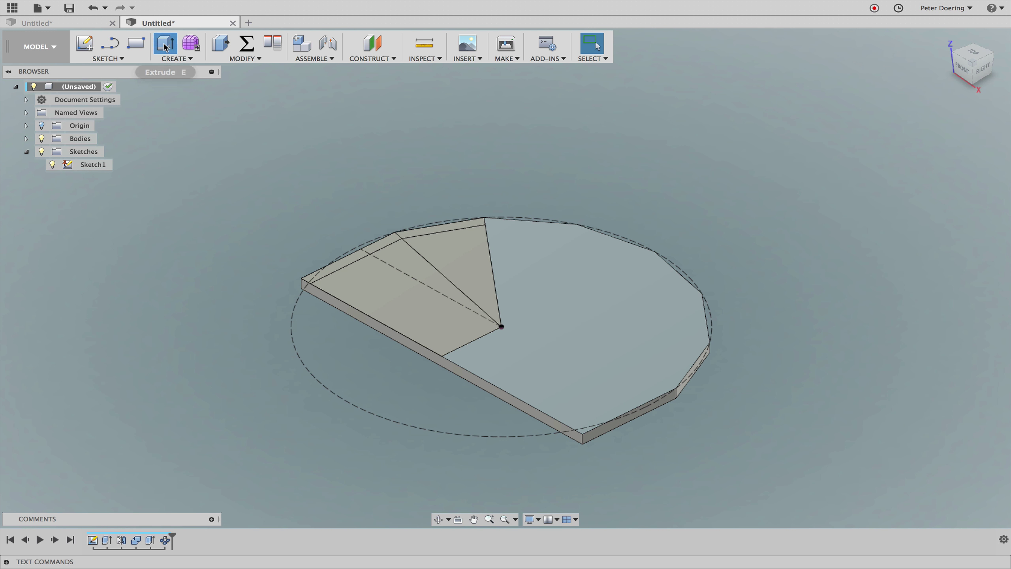
pyautogui.click(349, 258)
pyautogui.click(731, 211)
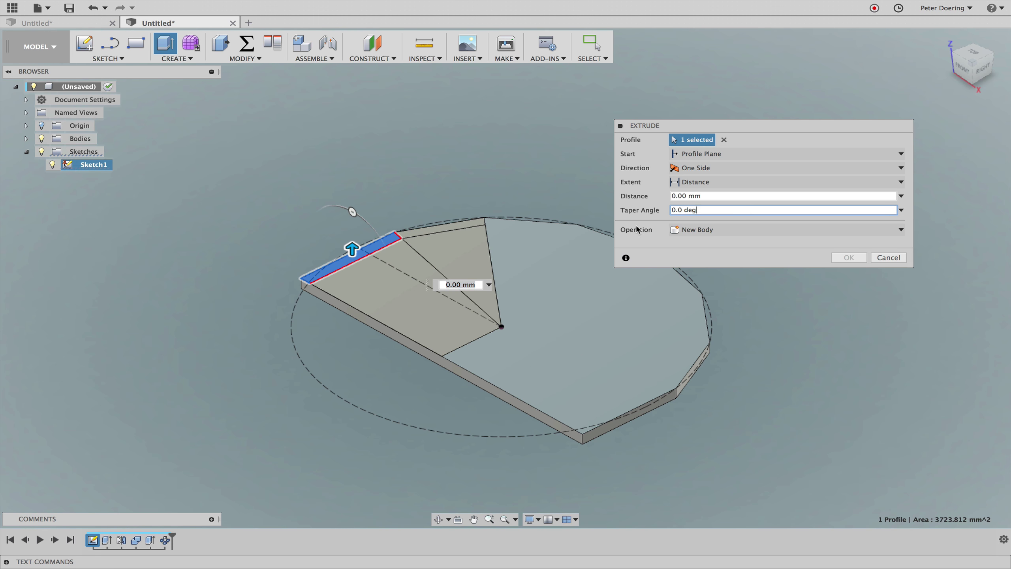
pyautogui.moveTo(353, 248); pyautogui.dragTo(353, 217)
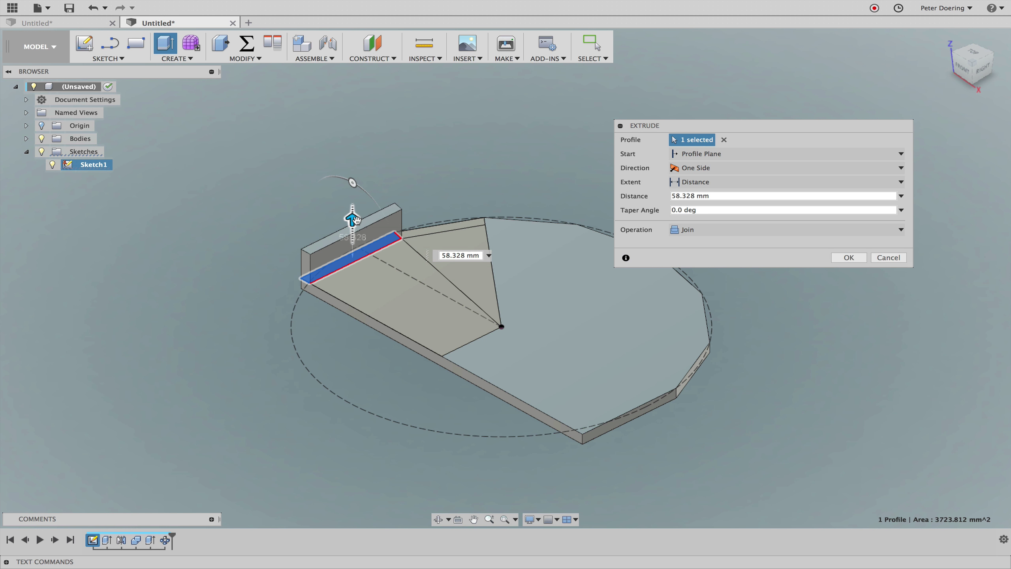
pyautogui.click(725, 196)
pyautogui.write('Wand_hoehe')
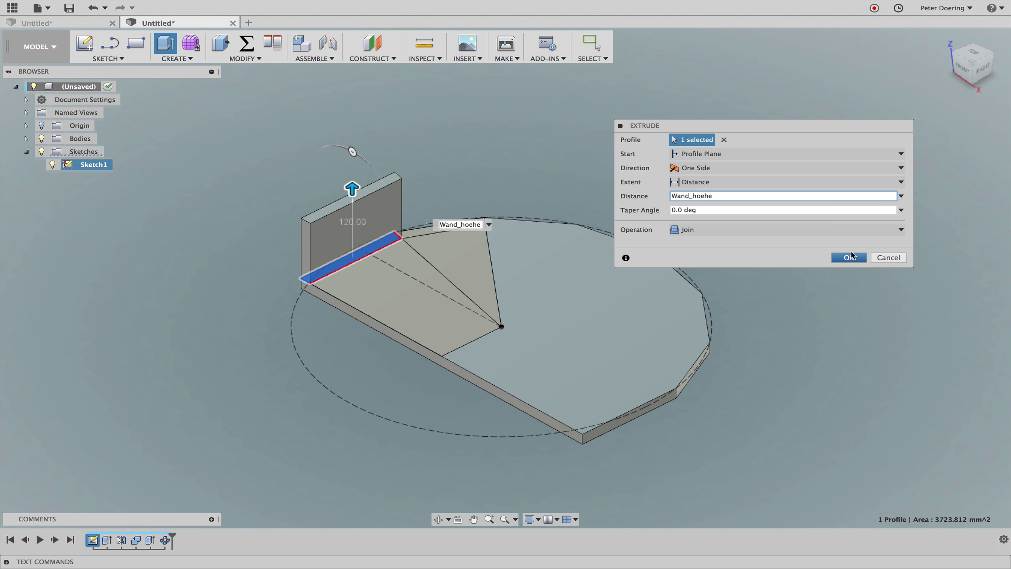
pyautogui.click(859, 230)
pyautogui.click(728, 275)
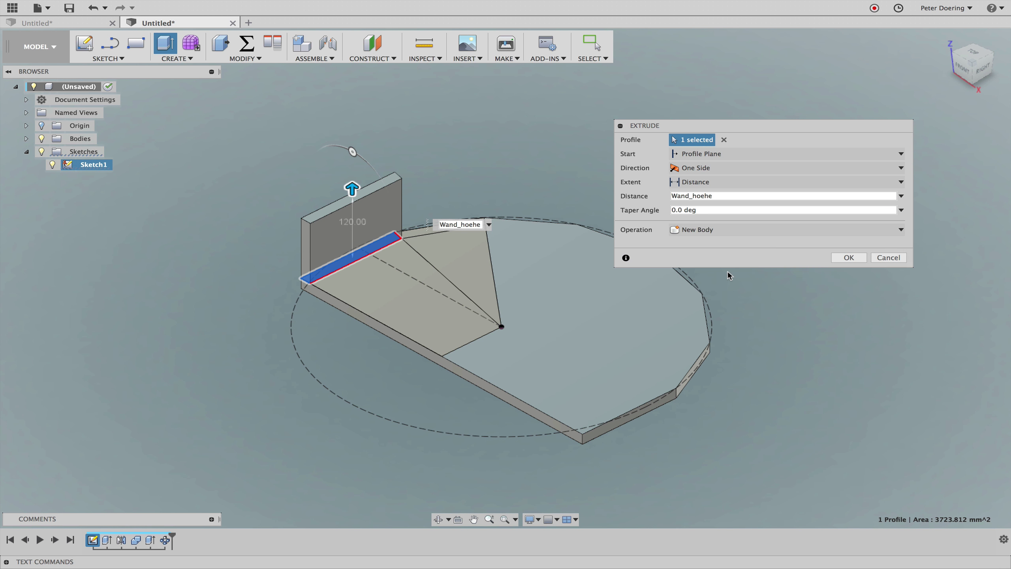
pyautogui.click(842, 259)
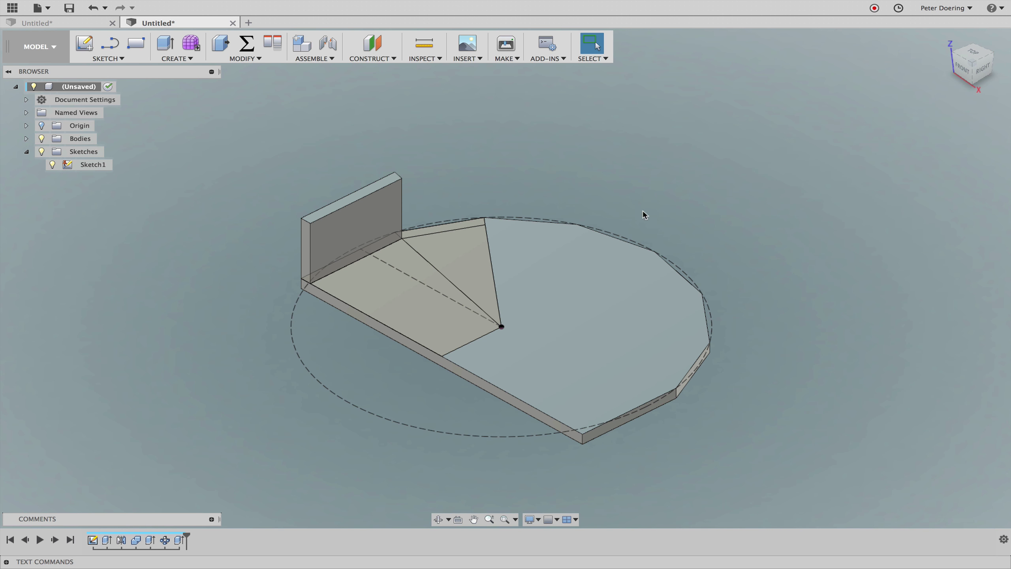
# Mirror the upright wall body across the central origin plane
pyautogui.click(243, 59)
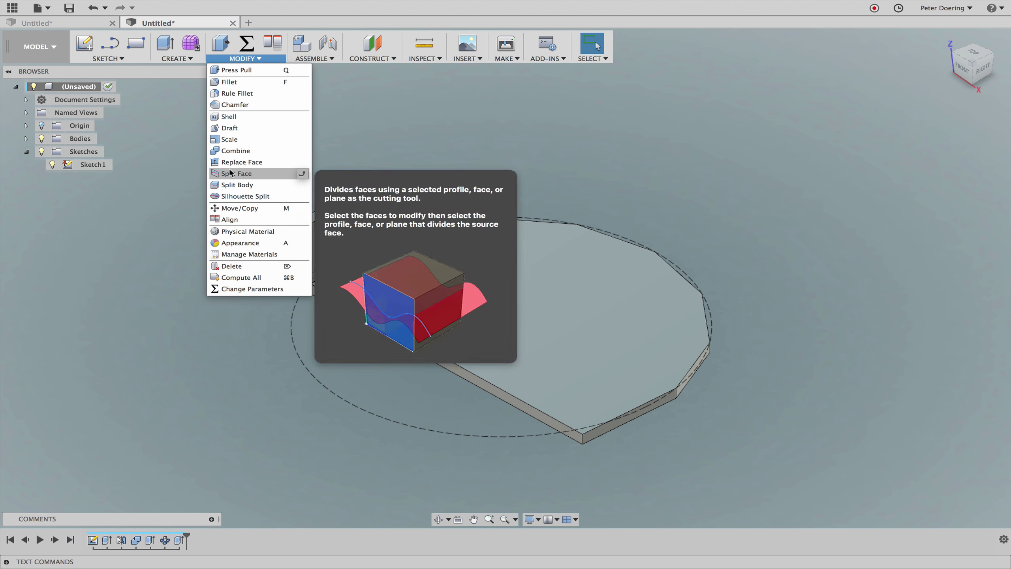
pyautogui.click(177, 58)
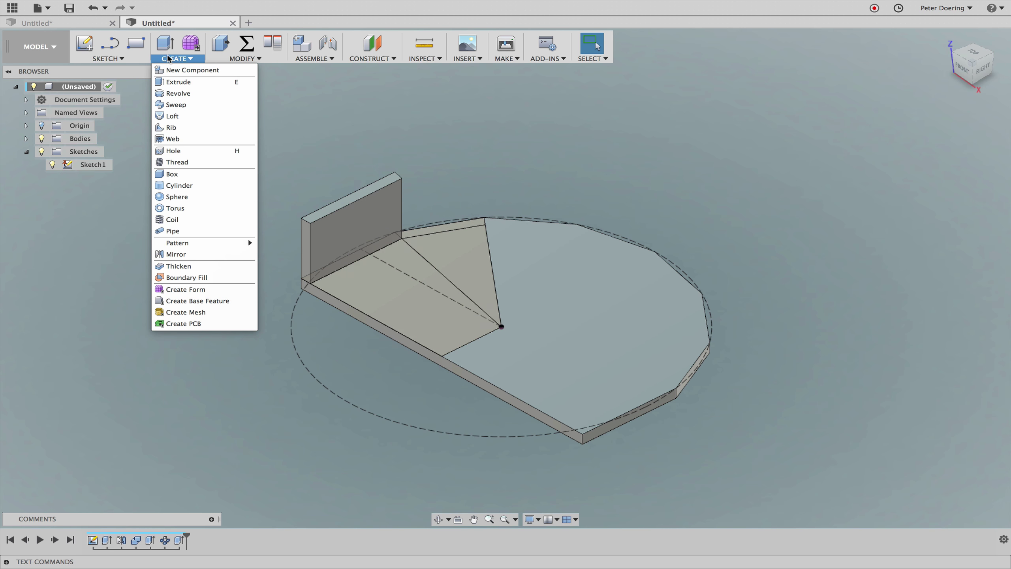
pyautogui.click(199, 254)
pyautogui.click(364, 224)
pyautogui.click(684, 168)
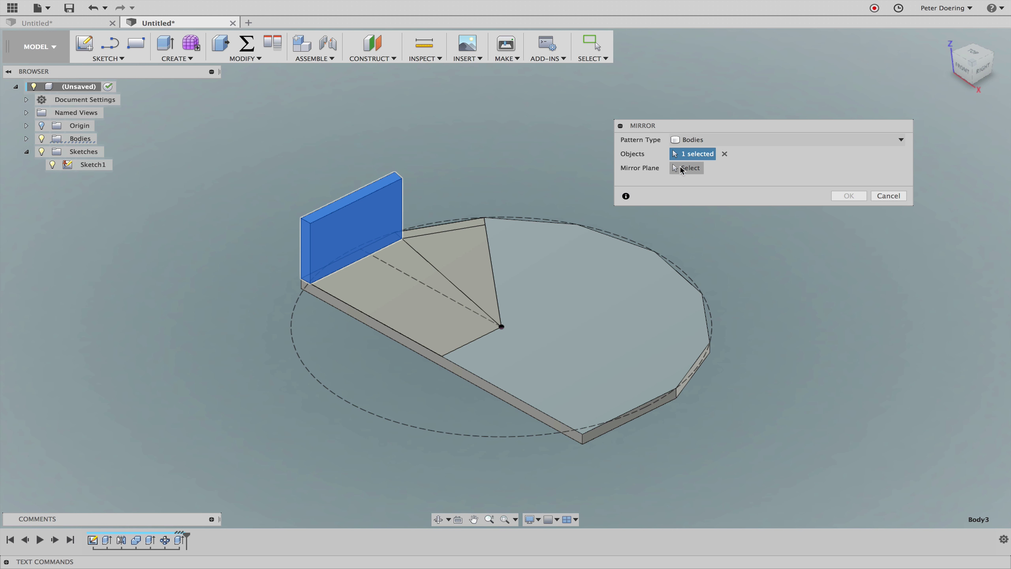
pyautogui.click(539, 275)
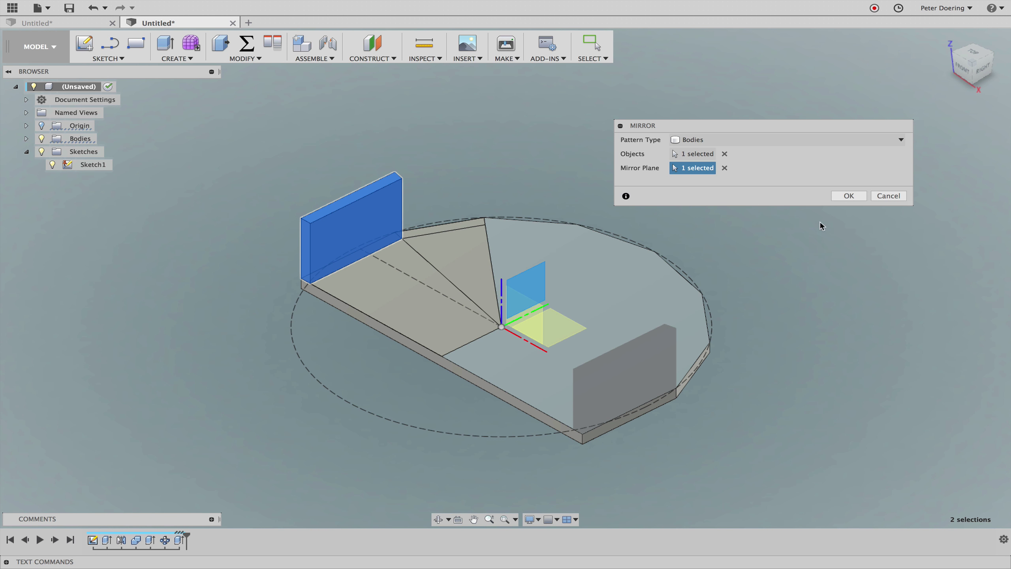
pyautogui.click(857, 201)
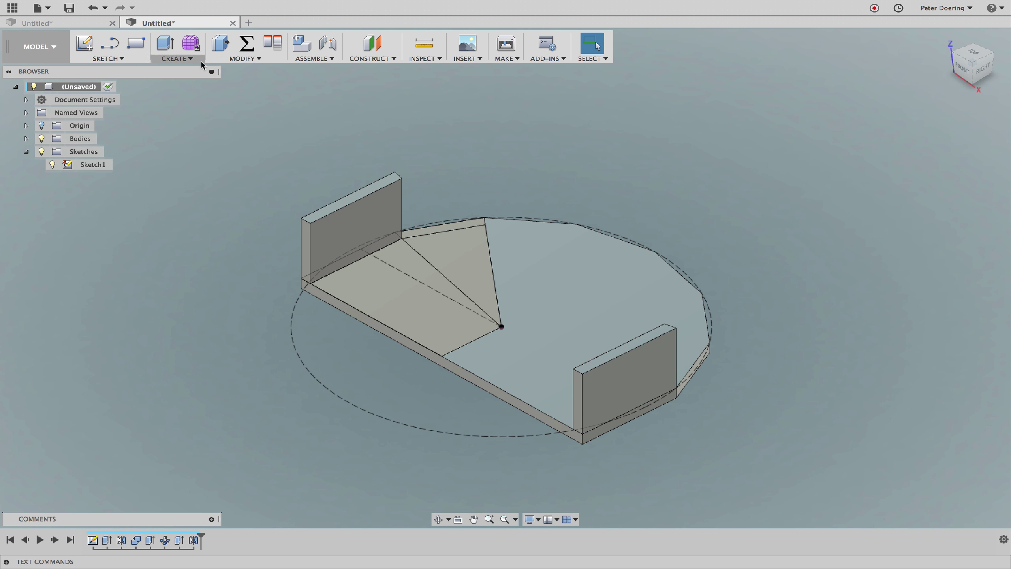
# Extrude the slanted strip To Object at the left wall's top corner as a new body
pyautogui.click(164, 47)
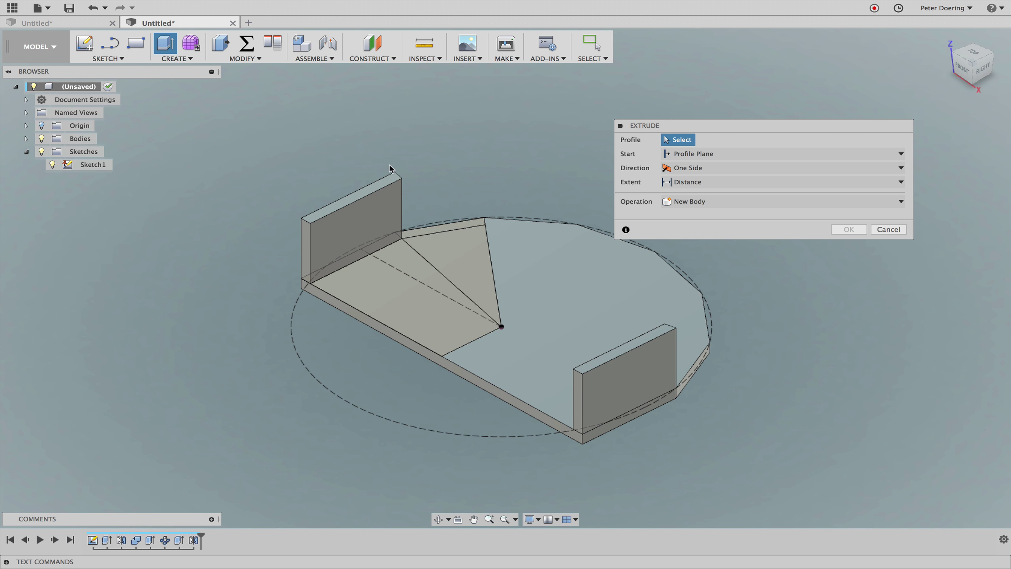
pyautogui.click(437, 233)
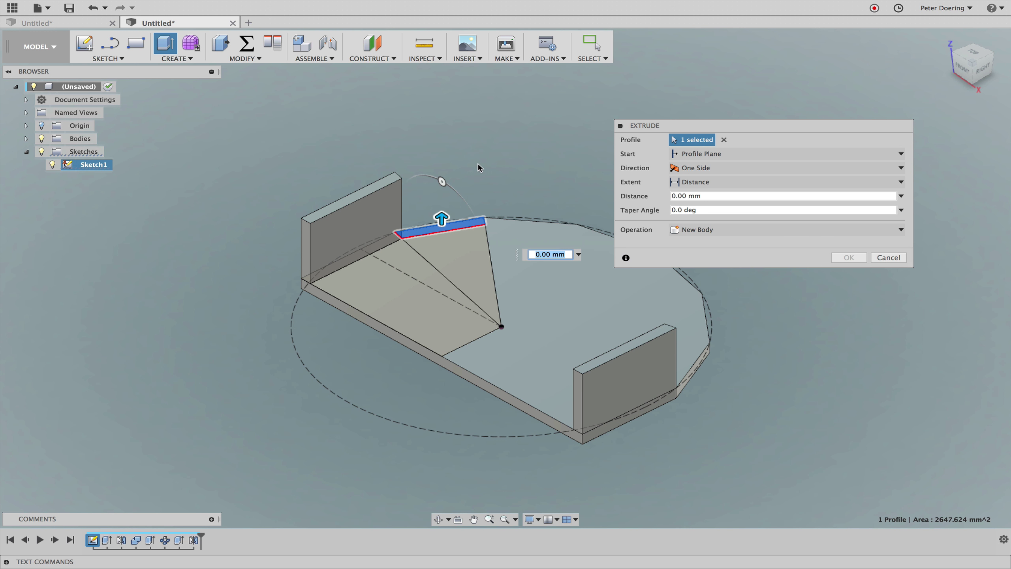
pyautogui.click(701, 182)
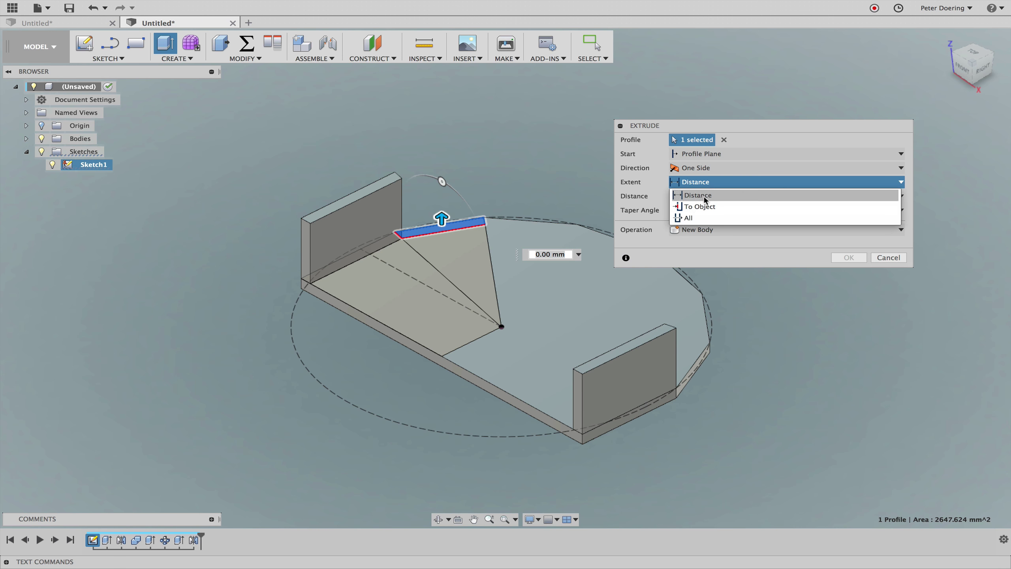
pyautogui.click(702, 206)
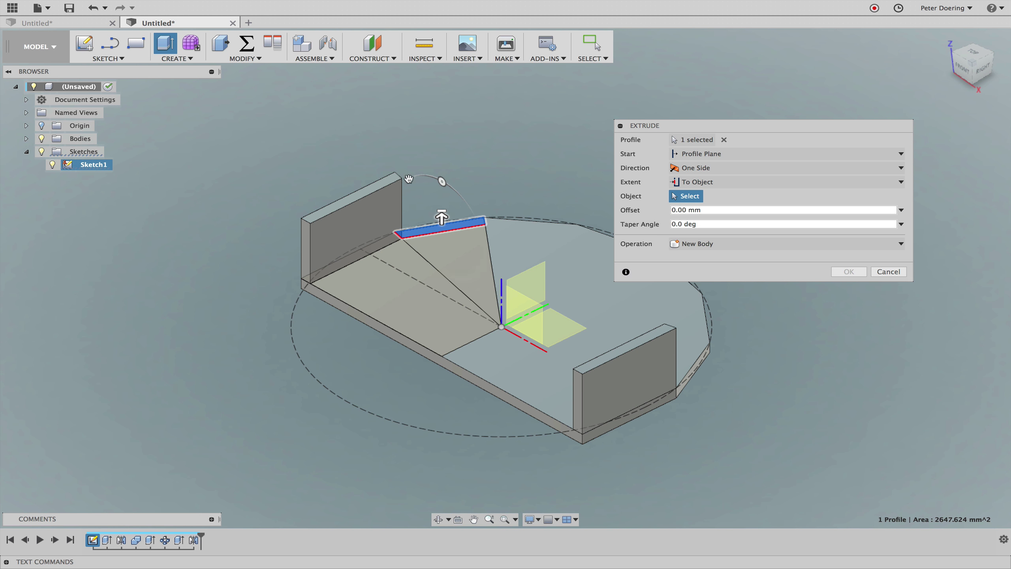
pyautogui.click(394, 183)
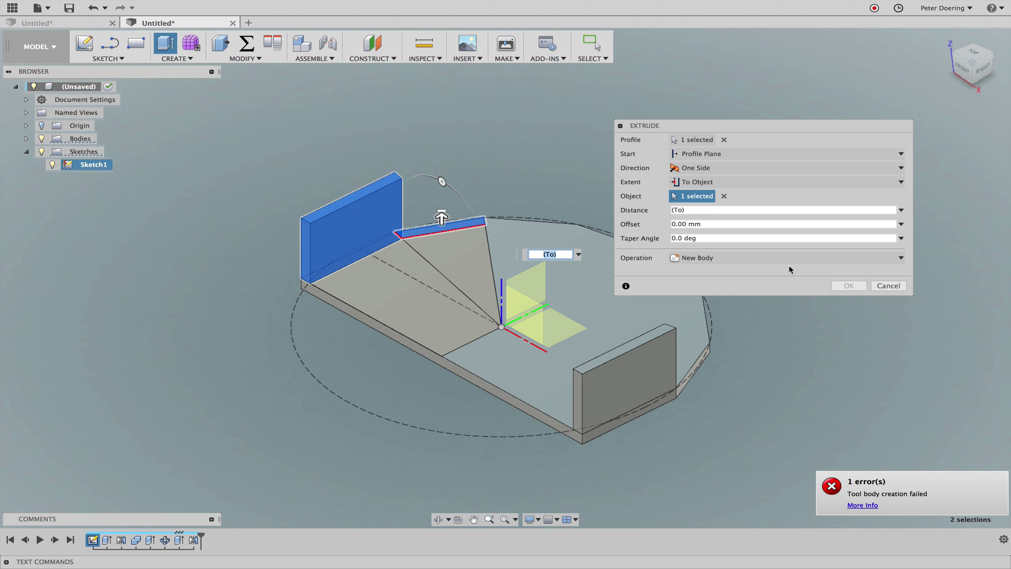
pyautogui.click(724, 196)
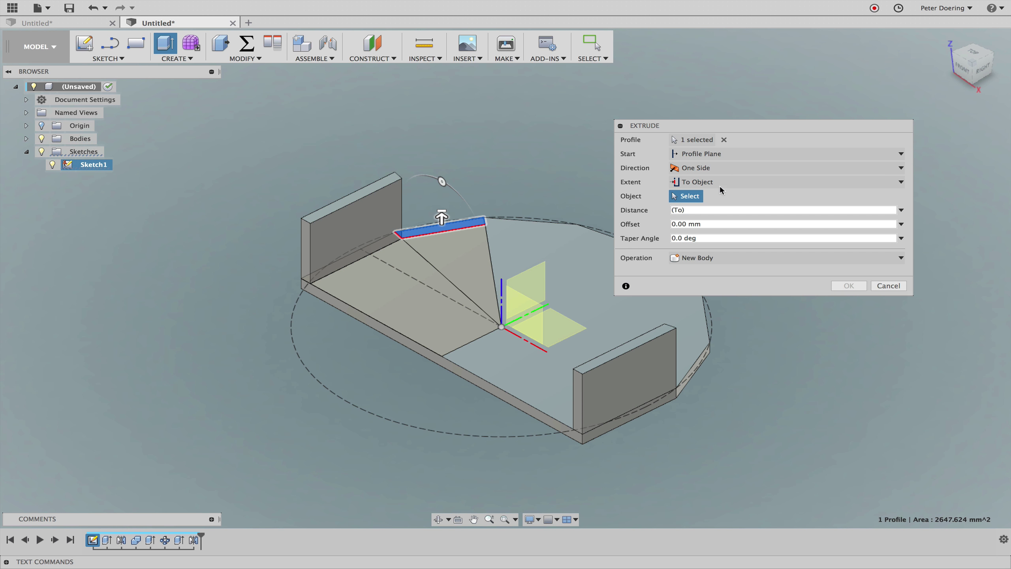
pyautogui.click(686, 185)
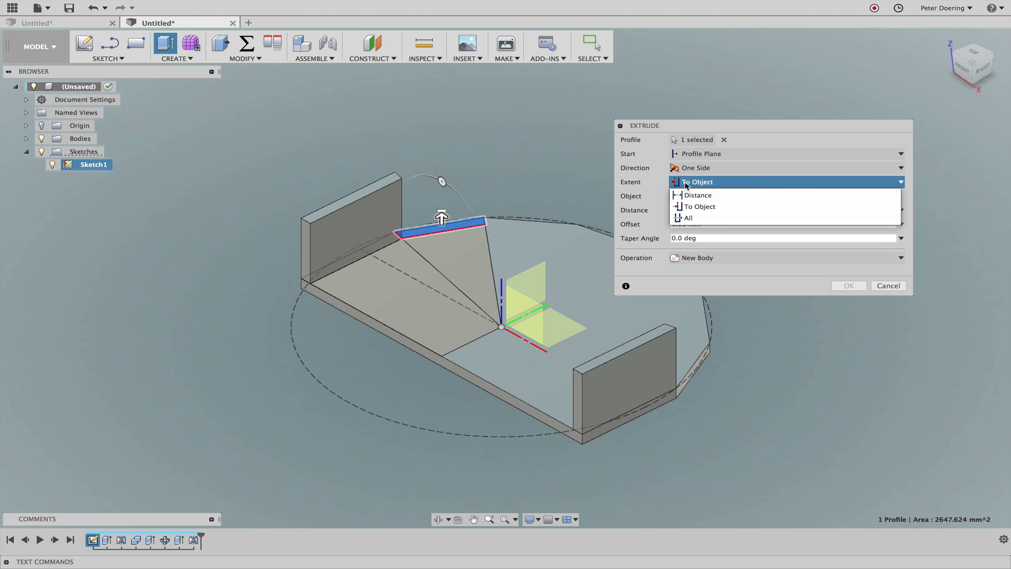
pyautogui.click(396, 172)
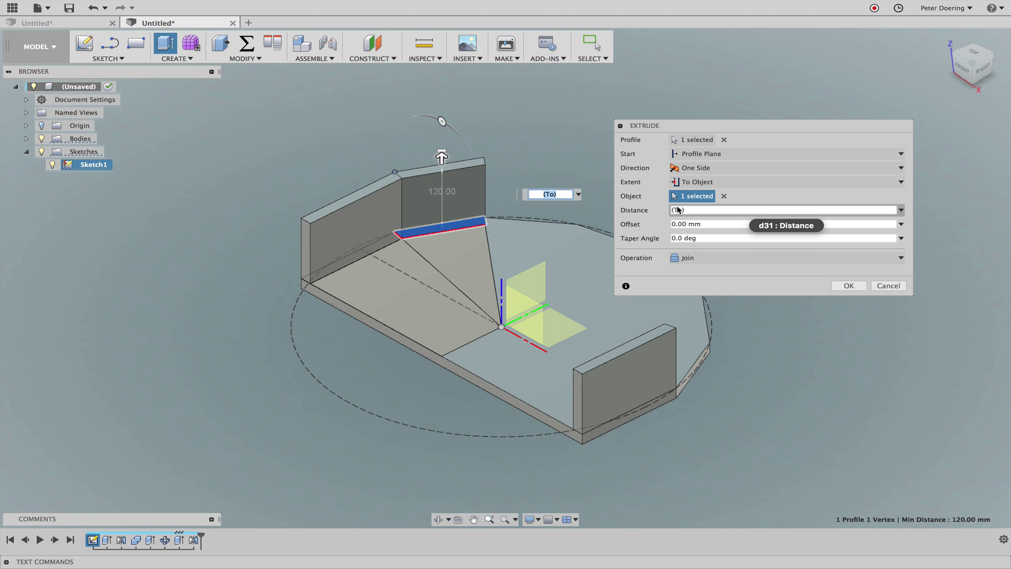
pyautogui.click(808, 258)
pyautogui.click(789, 304)
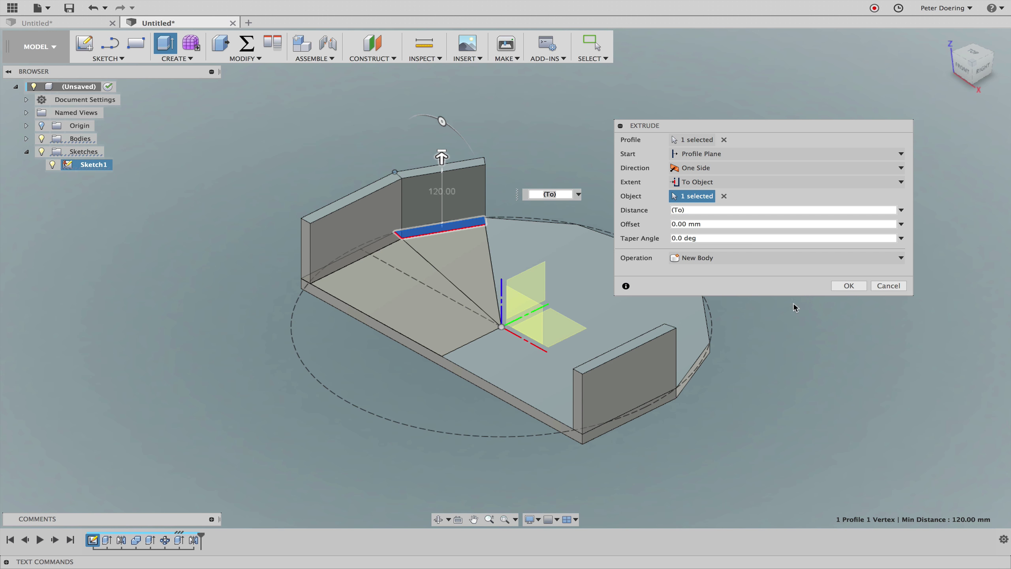
pyautogui.click(841, 286)
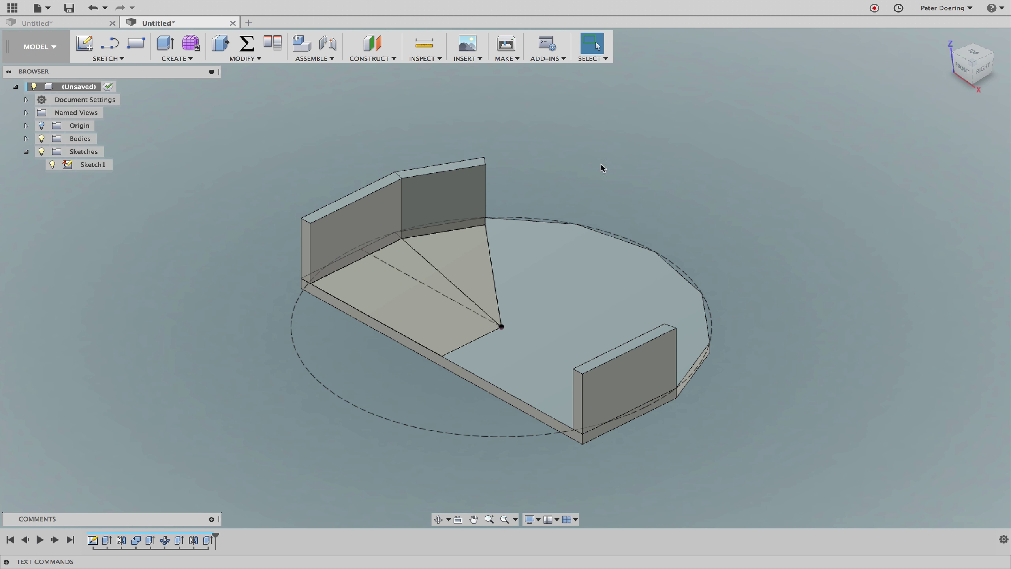
# Hide Sketch1 and create components from all the bodies, Component1:1 to Component4:1
pyautogui.keyDown('shift'); pyautogui.moveTo(534, 142); pyautogui.dragTo(539, 136, button='middle'); pyautogui.keyUp('shift')
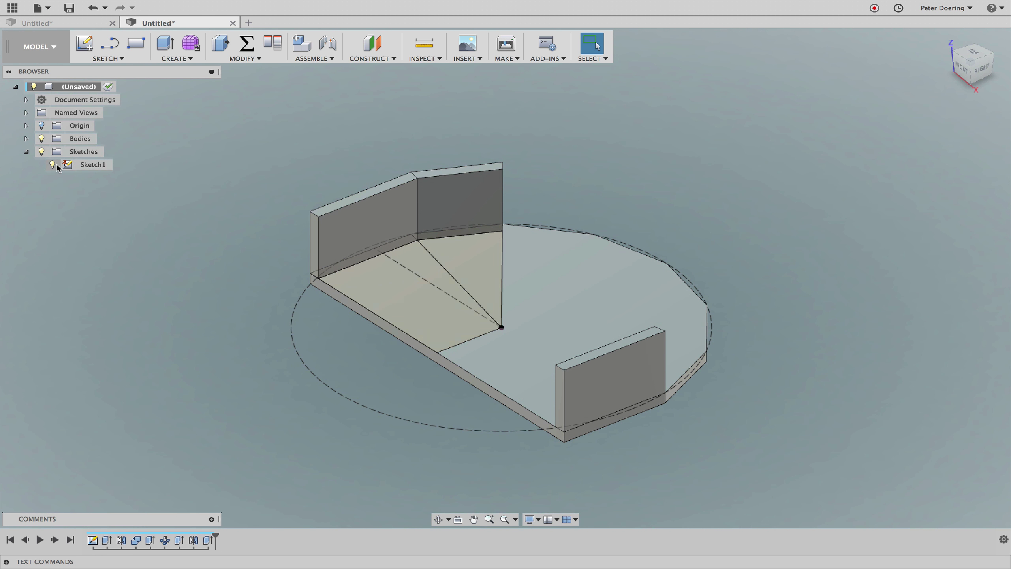
pyautogui.click(53, 164)
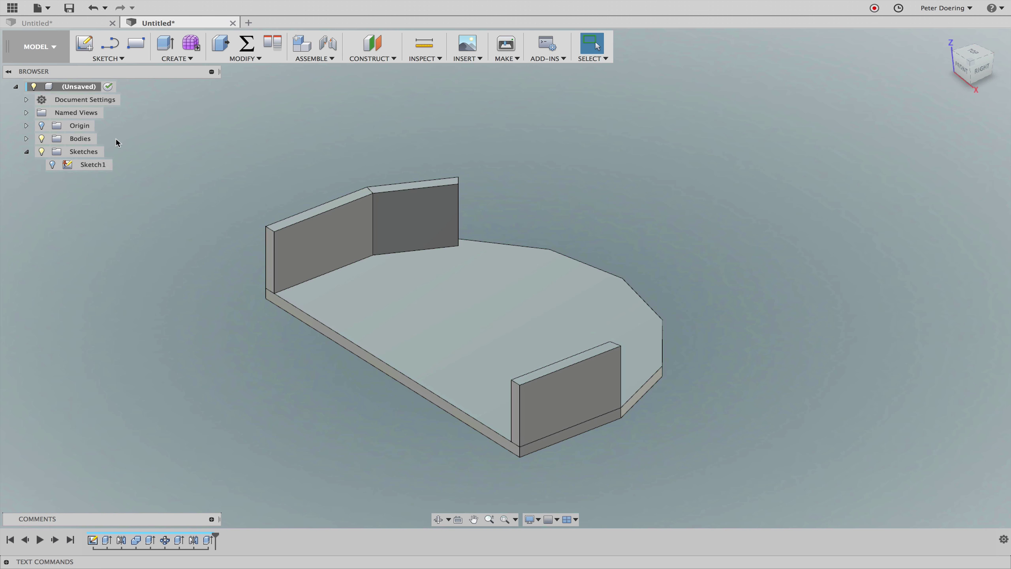
pyautogui.click(26, 139)
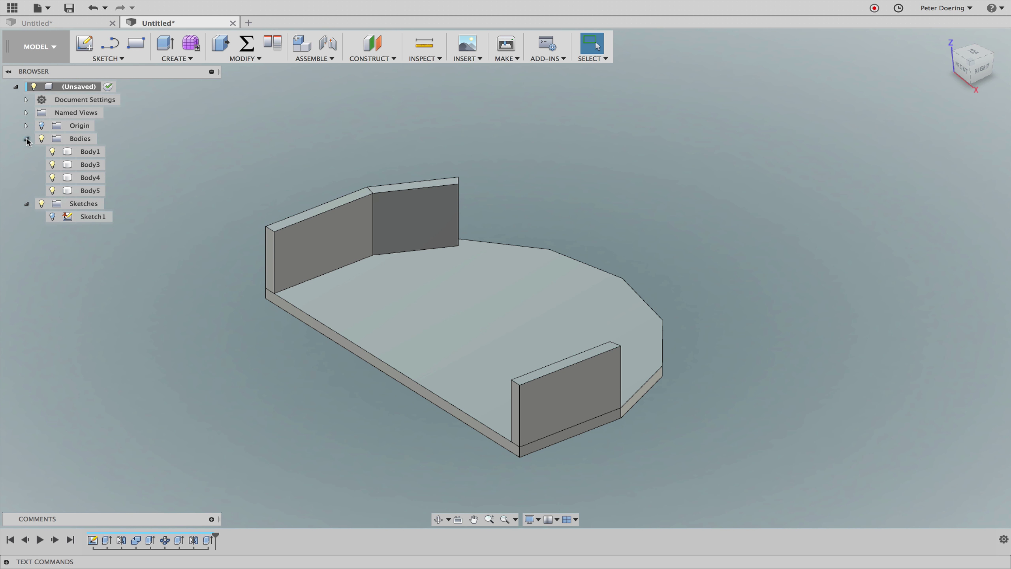
pyautogui.click(79, 153)
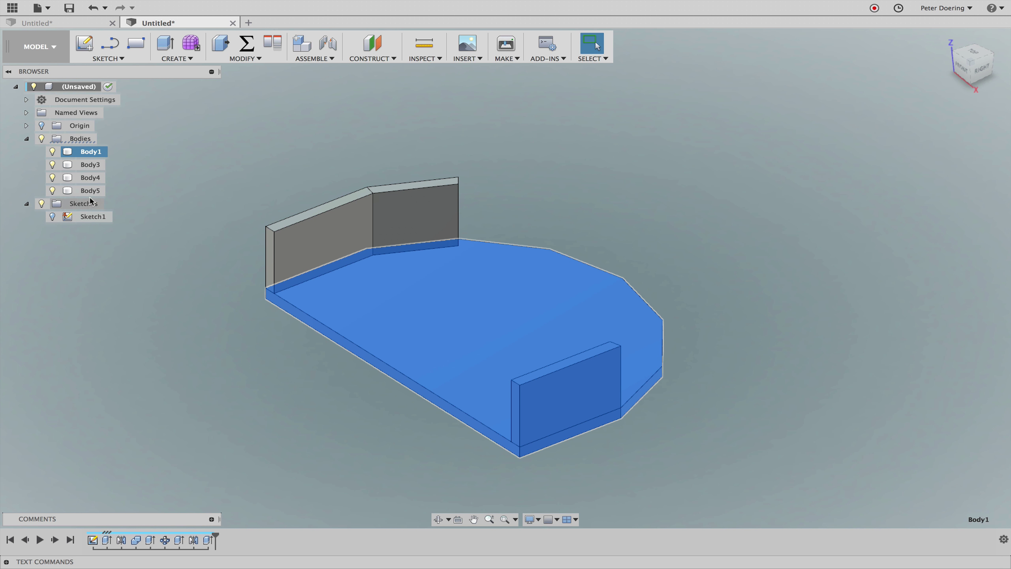
pyautogui.keyDown('ctrl'); pyautogui.click(91, 191); pyautogui.keyUp('ctrl')
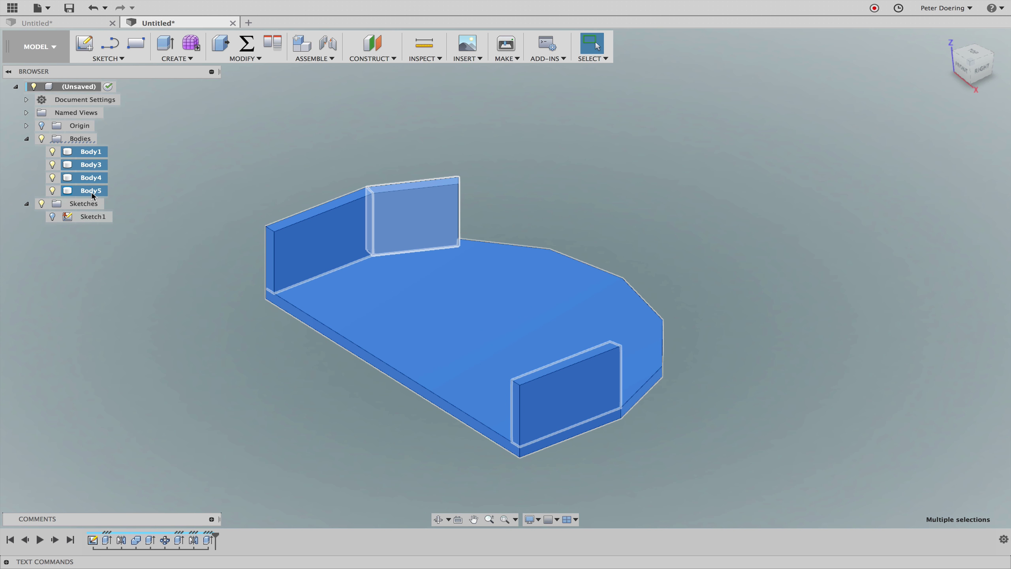
pyautogui.rightClick(93, 196)
pyautogui.click(124, 228)
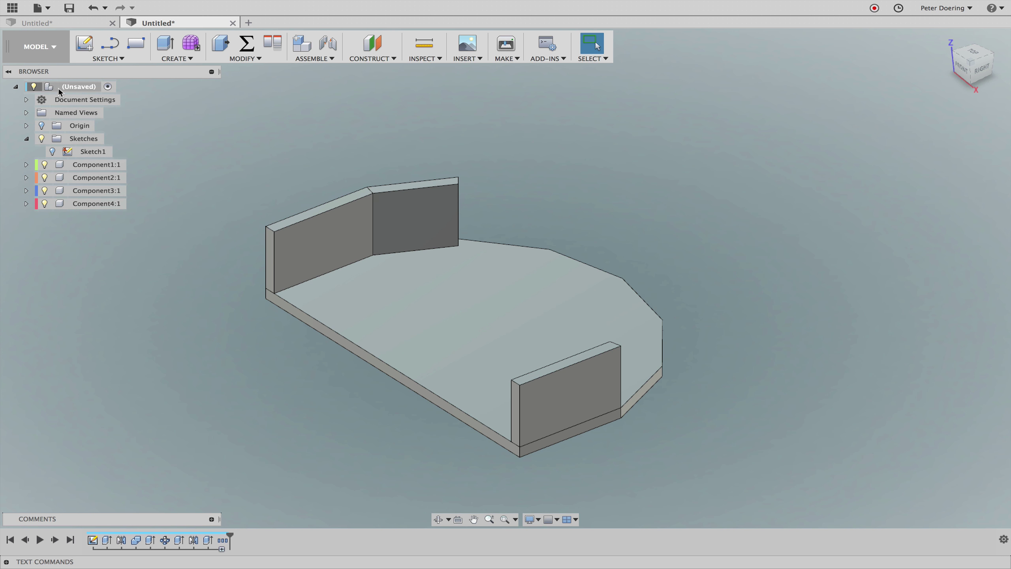
# Create a new component named Segment Zusammenbau and move a wall component into it
pyautogui.rightClick(92, 86)
pyautogui.click(124, 97)
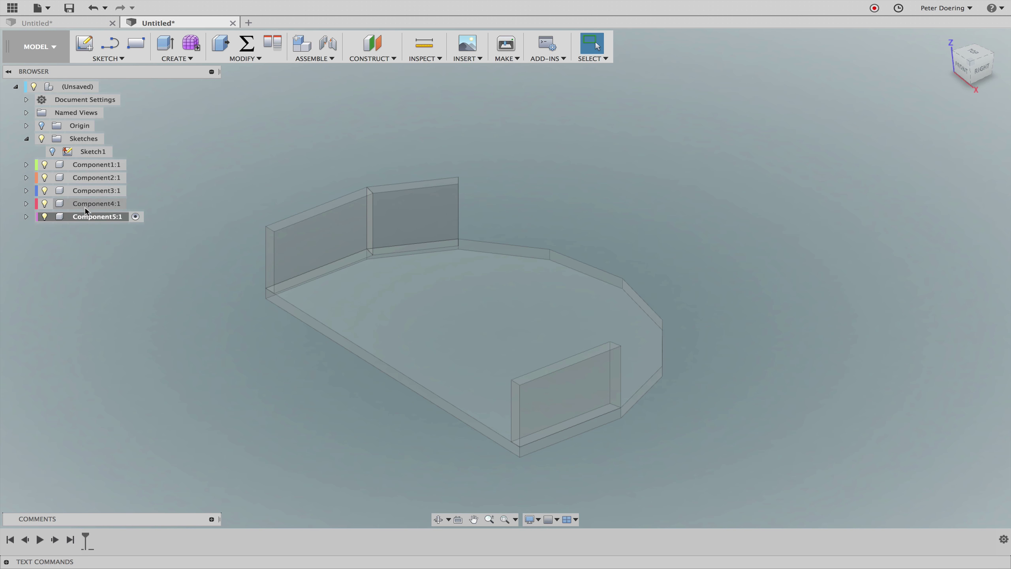
pyautogui.click(88, 216)
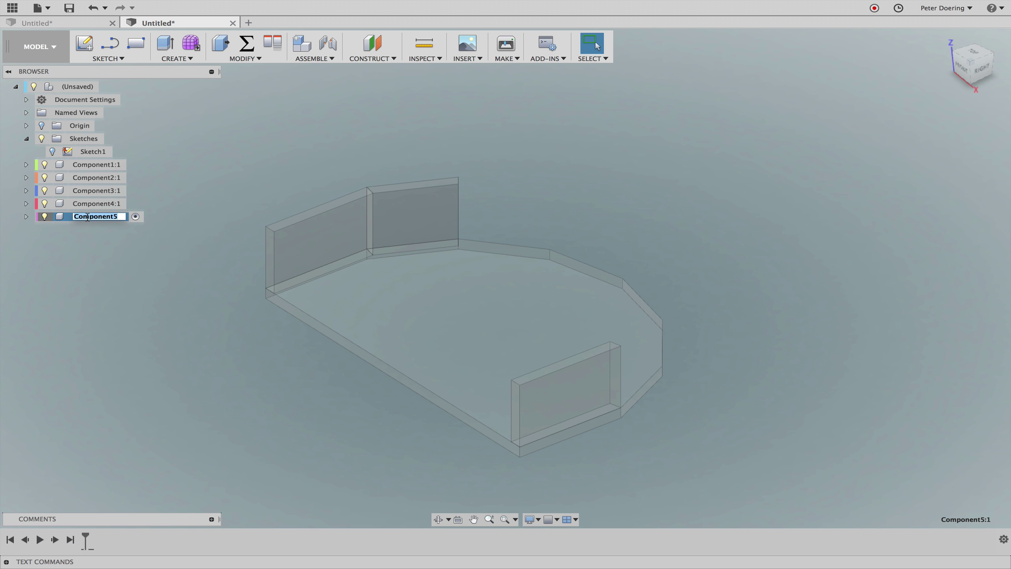
pyautogui.write('Segment Zusa')
pyautogui.write('mmenbau')
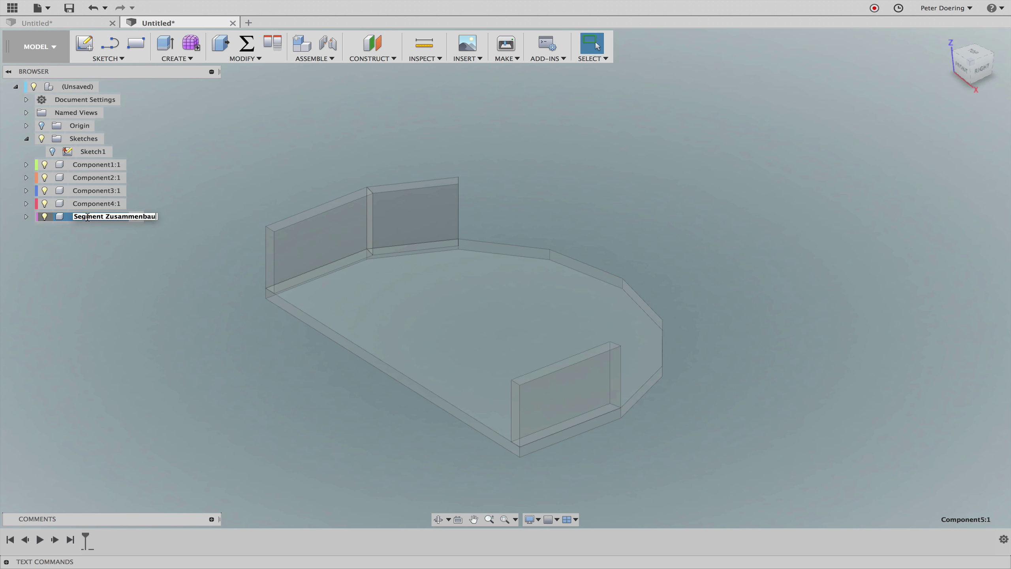
pyautogui.press('Return')
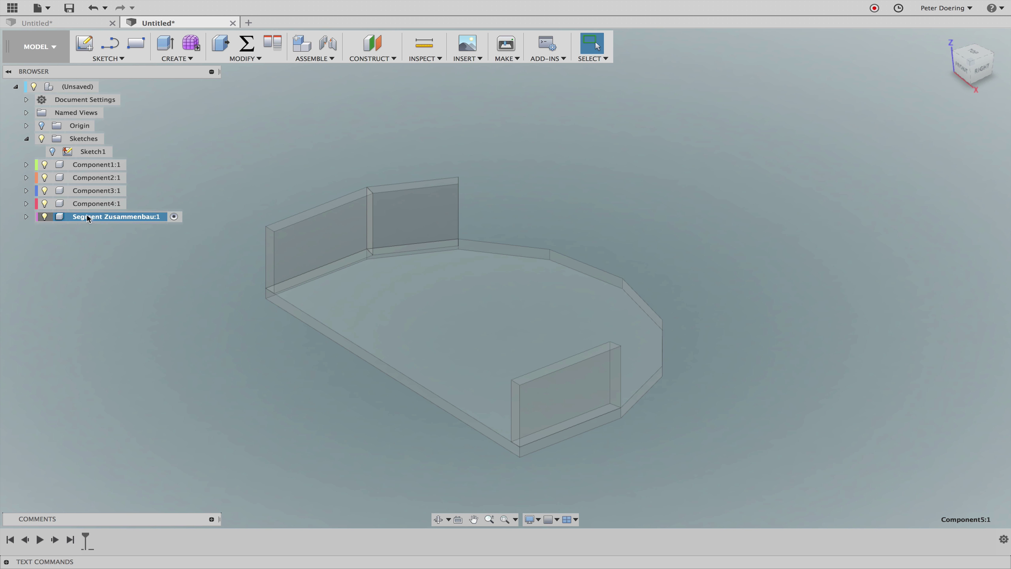
pyautogui.click(92, 202)
pyautogui.moveTo(92, 202); pyautogui.dragTo(102, 217)
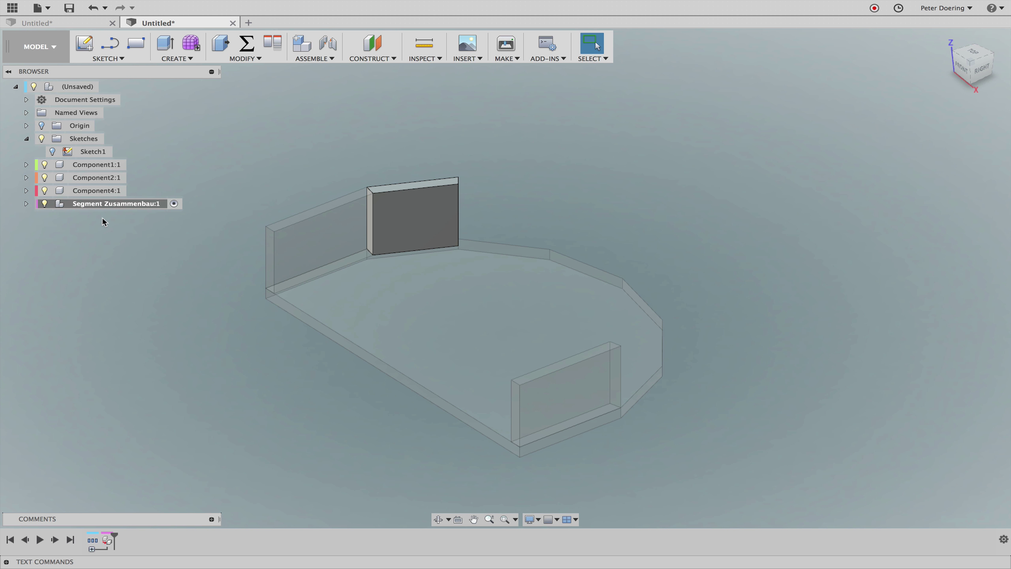
pyautogui.click(26, 204)
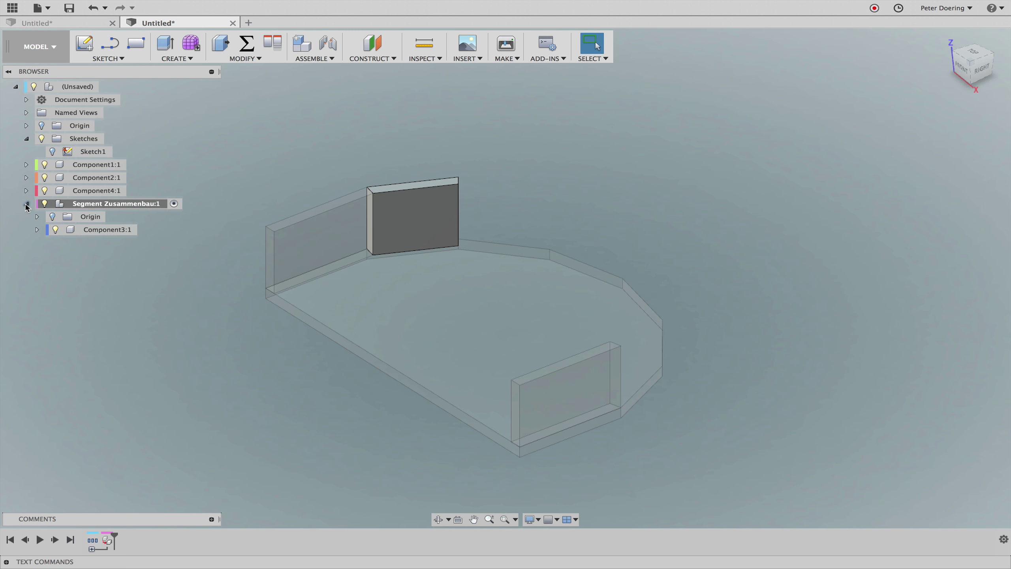
# Rename Component3 inside Segment Zusammenbau to Segment, correcting the typo
pyautogui.rightClick(125, 207)
pyautogui.click(40, 259)
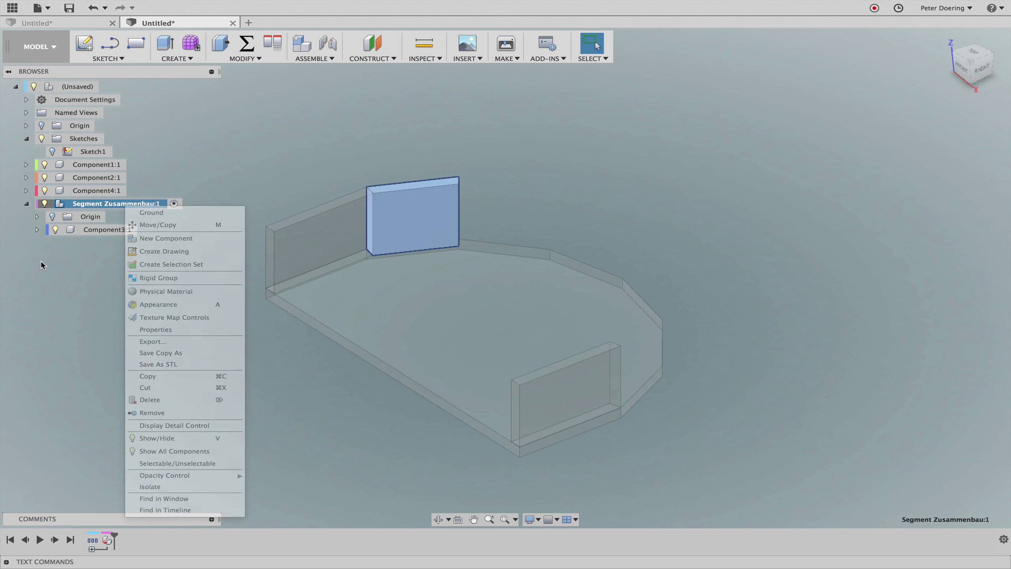
pyautogui.doubleClick(104, 229)
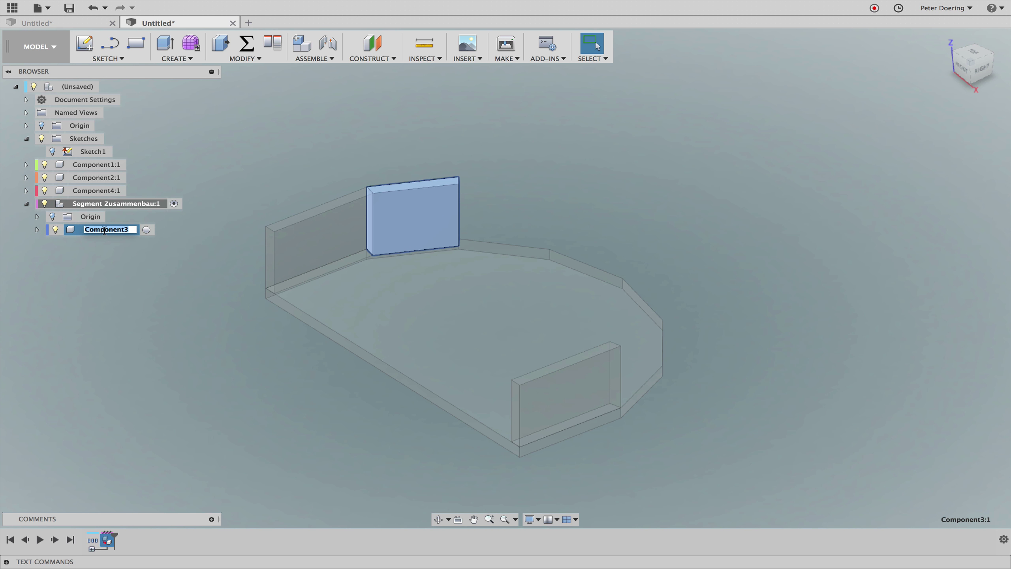
pyautogui.write('Segmewnt')
pyautogui.press('Return')
pyautogui.doubleClick(102, 233)
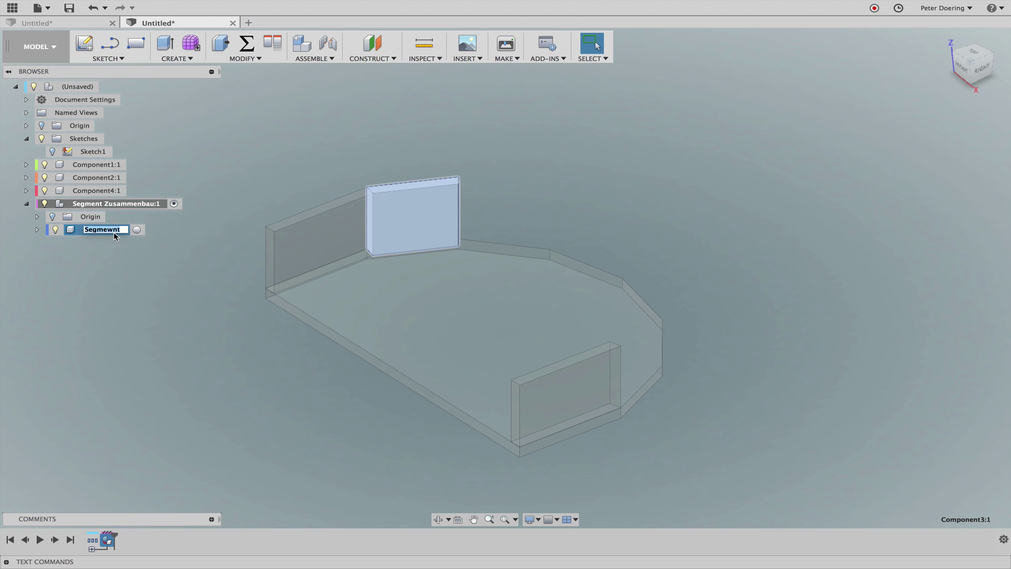
pyautogui.write('Se')
pyautogui.press('Return')
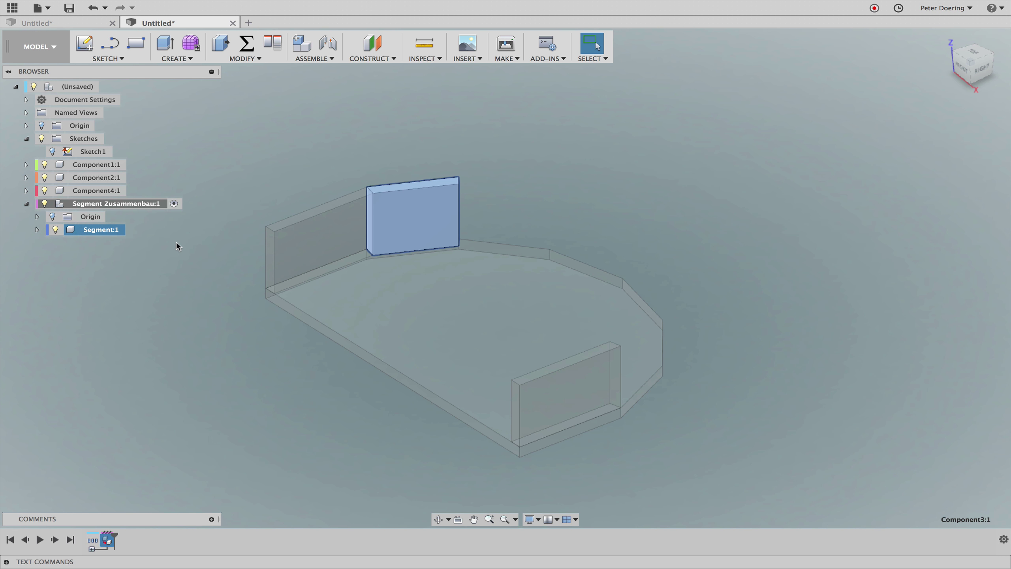
pyautogui.click(176, 243)
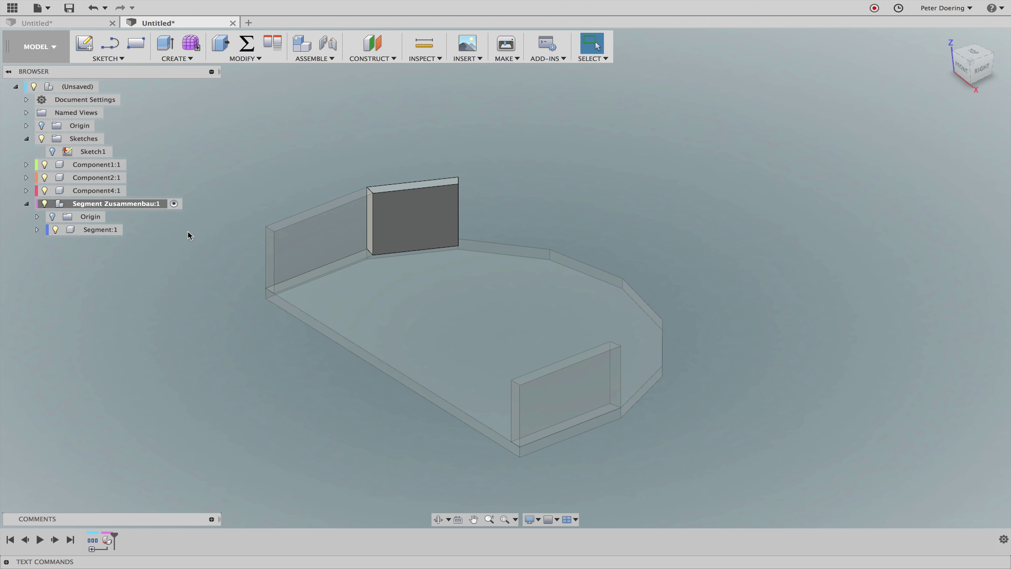
# Add a new component named Rohr mit Flansch inside Segment Zusammenbau
pyautogui.rightClick(137, 205)
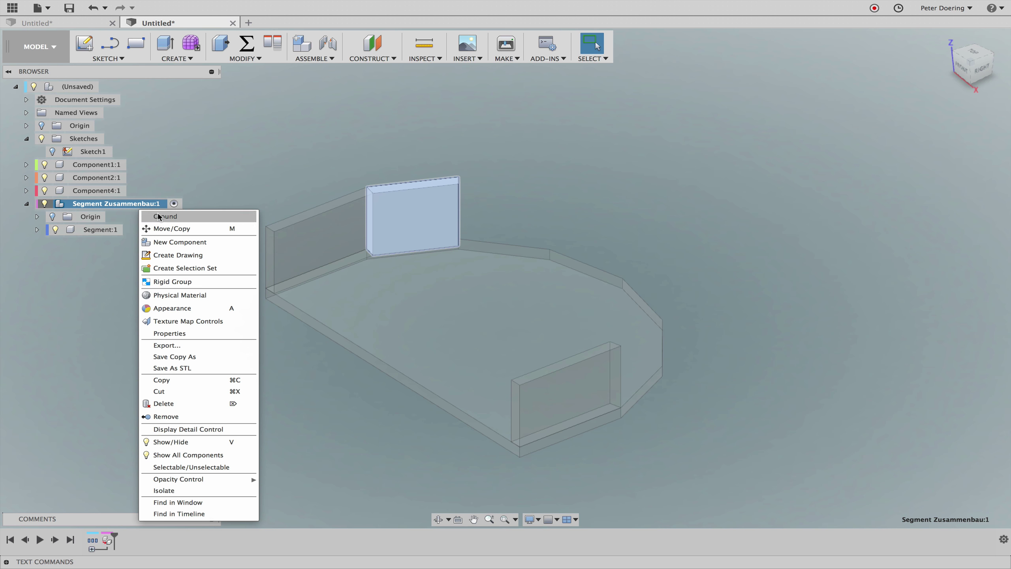
pyautogui.click(169, 241)
pyautogui.doubleClick(102, 243)
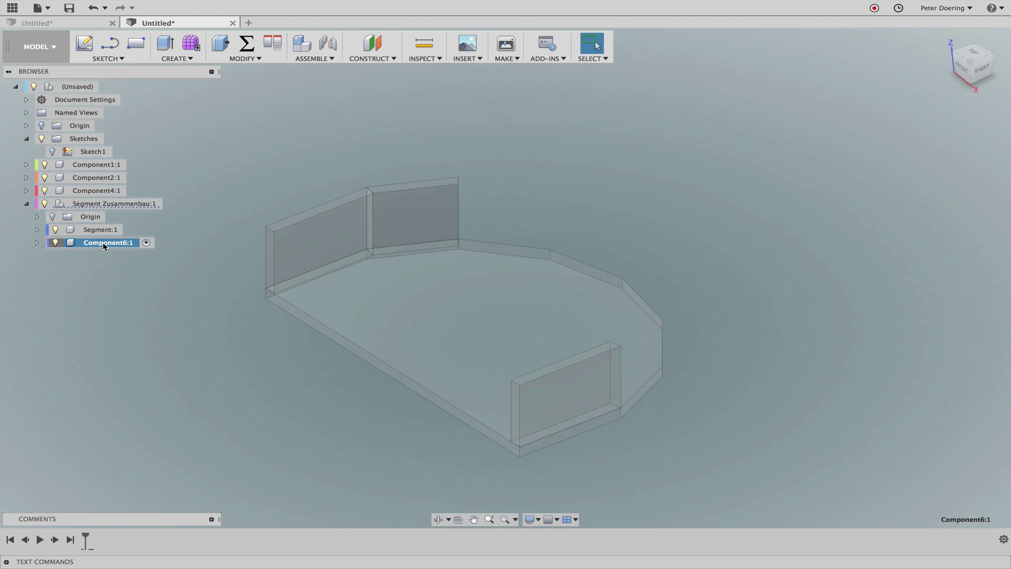
pyautogui.write('Rohr mit Flan')
pyautogui.write('sch')
pyautogui.press('Return')
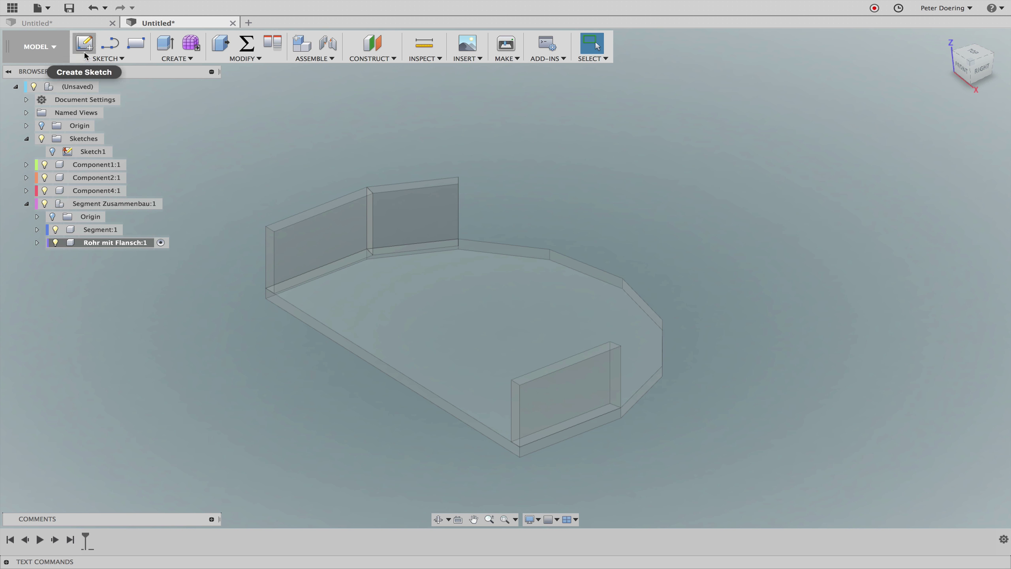
# Start a sketch on the wall plane and project the wall's left and top edges
pyautogui.click(85, 44)
pyautogui.click(406, 215)
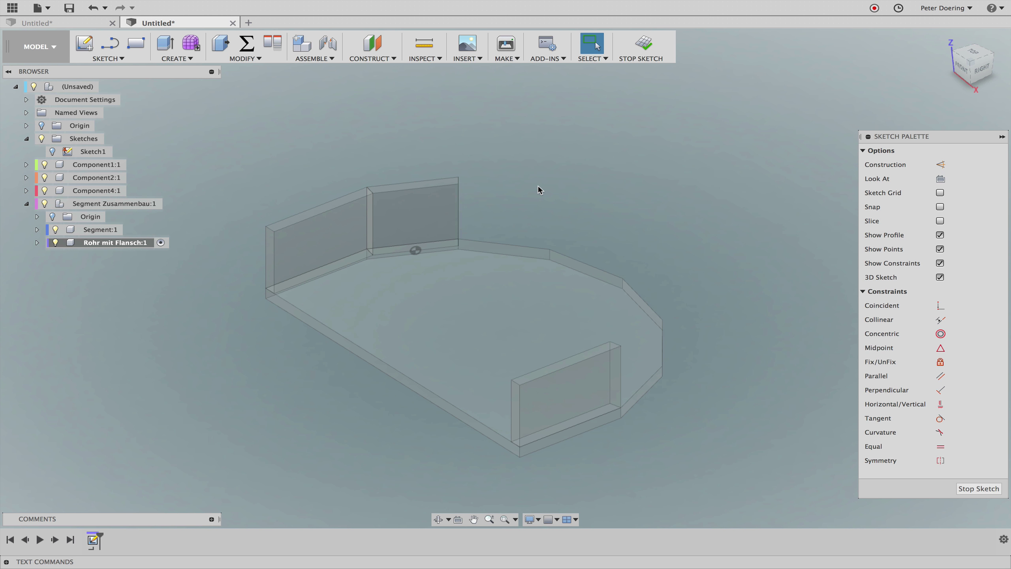
pyautogui.press('s')
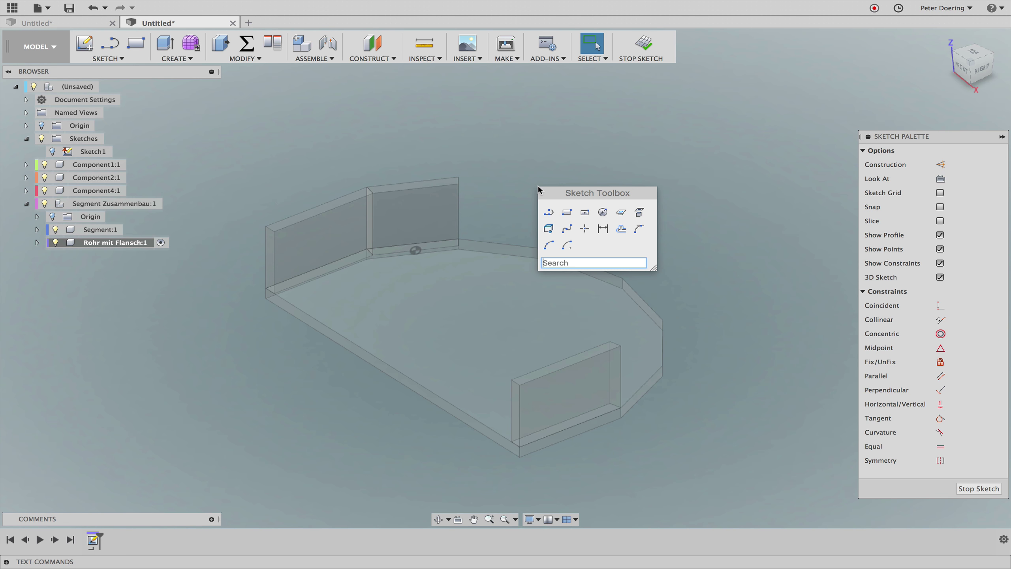
pyautogui.click(639, 214)
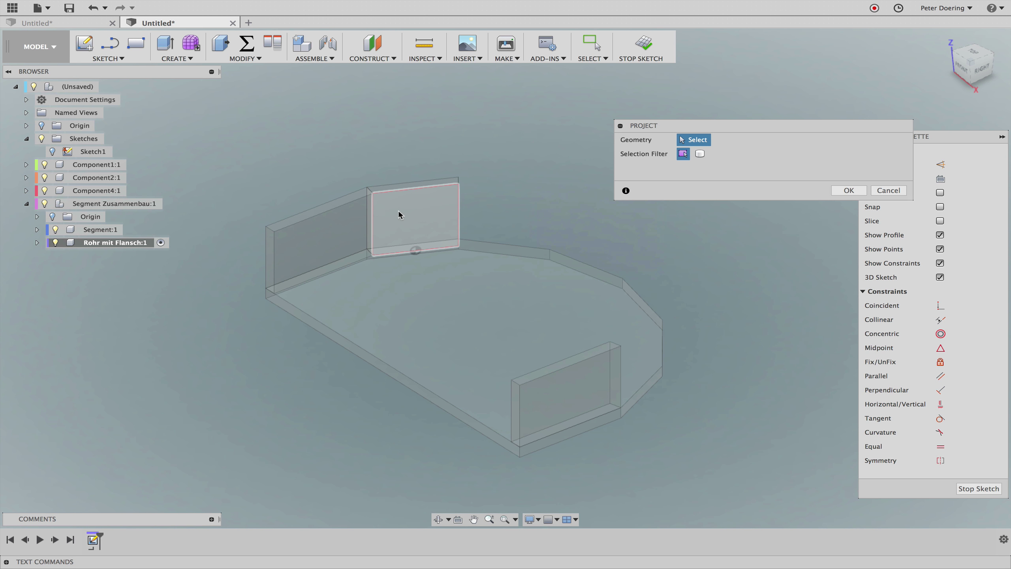
pyautogui.click(373, 225)
pyautogui.click(406, 189)
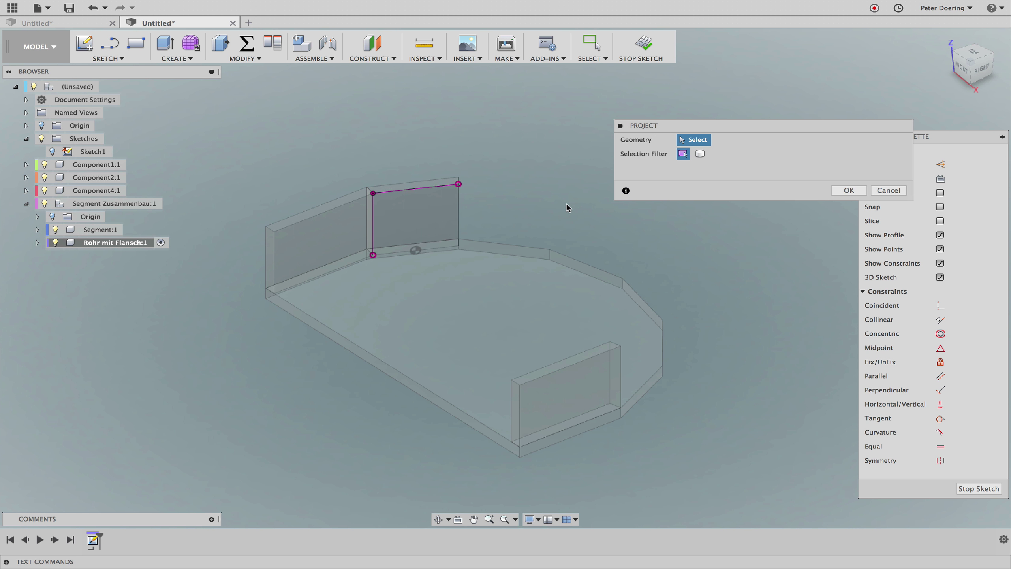
pyautogui.click(841, 191)
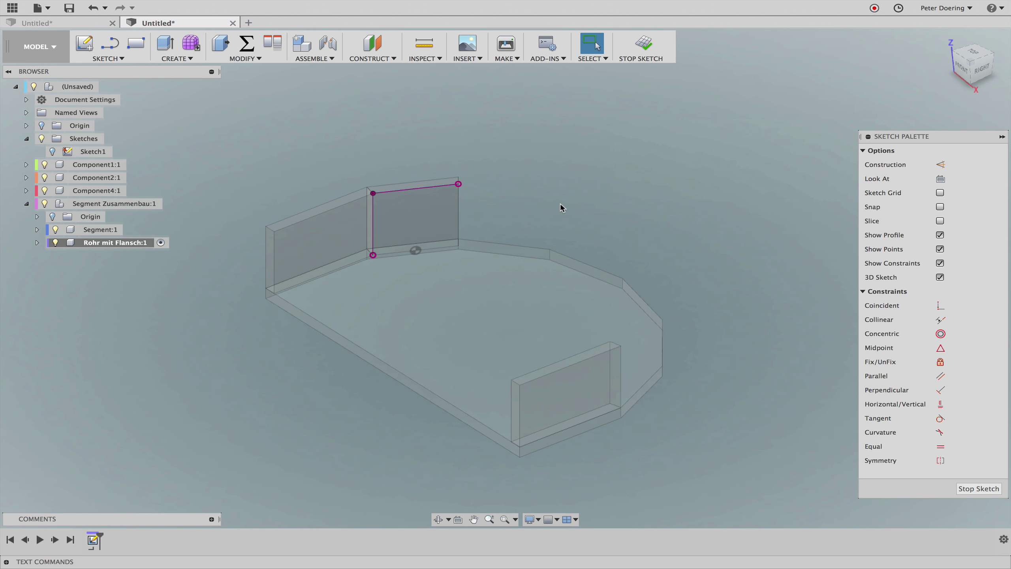
pyautogui.press('s')
pyautogui.click(625, 228)
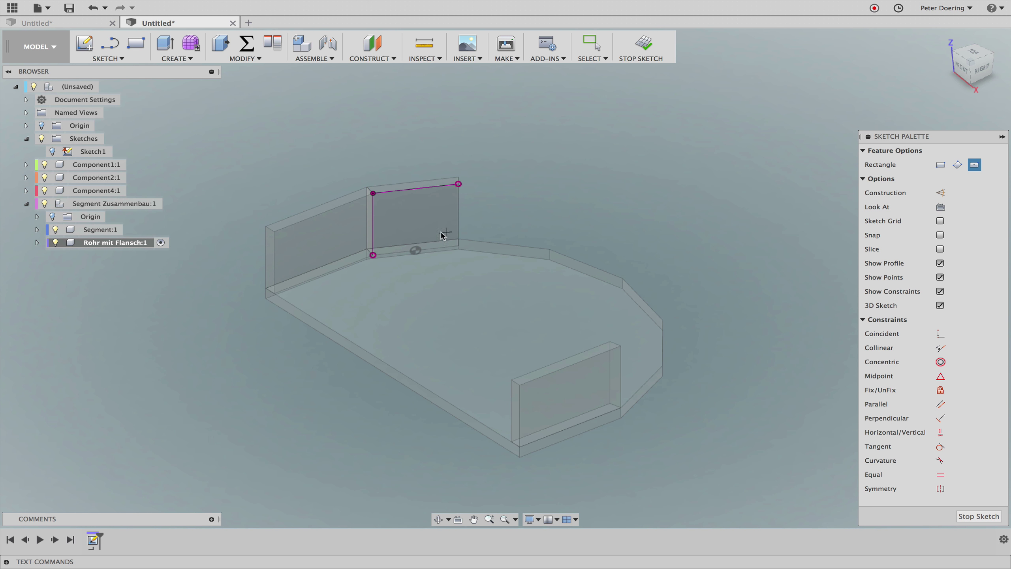
# Draw a center rectangle on the wall face and set its width to 50 mm
pyautogui.click(419, 217)
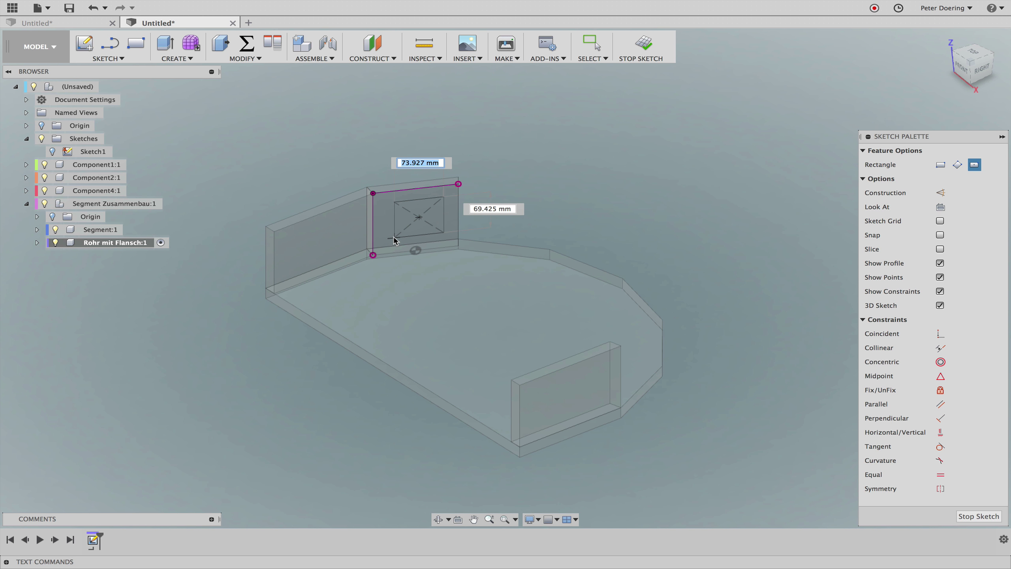
pyautogui.press('Return')
pyautogui.press('Escape')
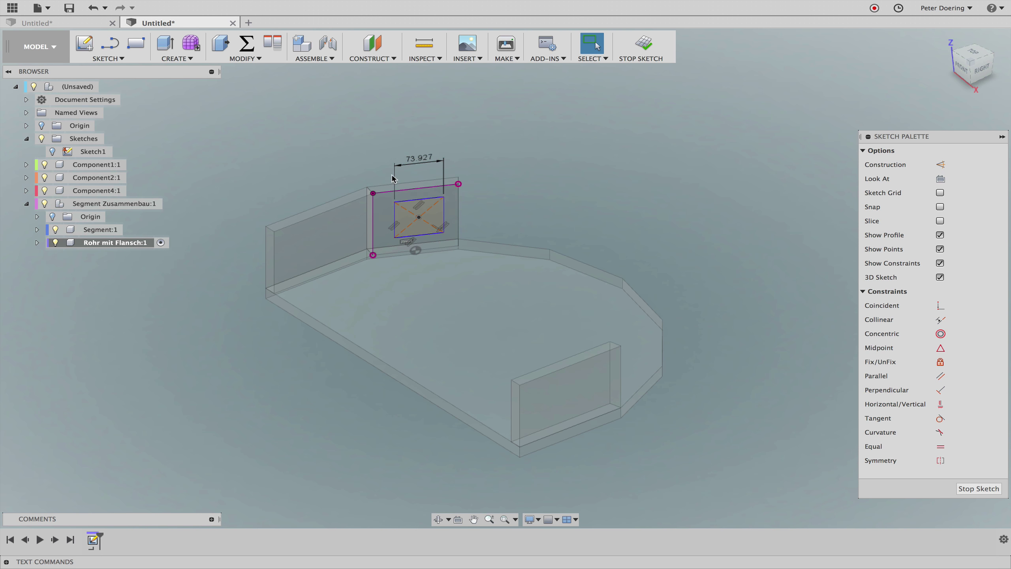
pyautogui.doubleClick(420, 158)
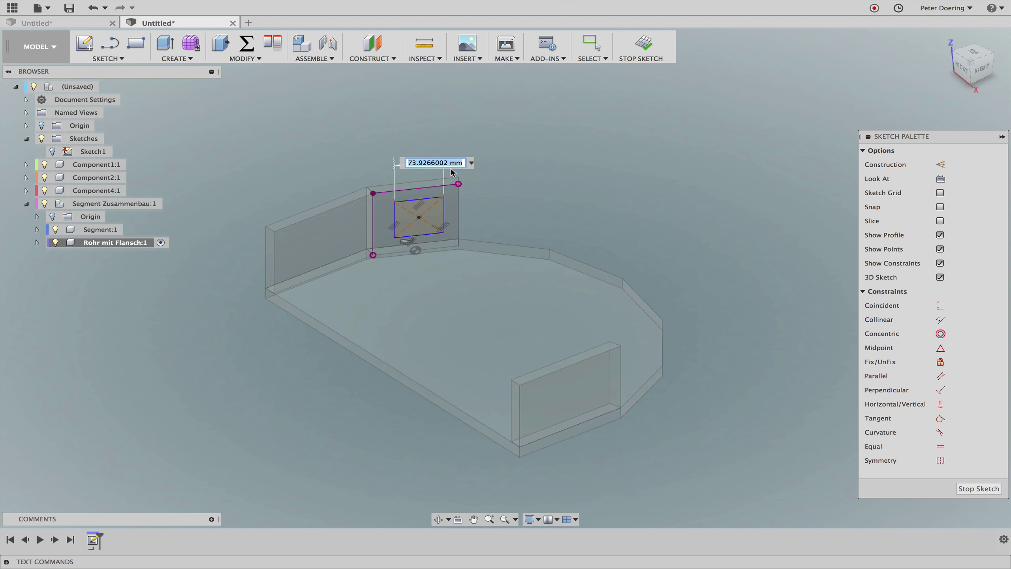
pyautogui.write('50')
pyautogui.press('Return')
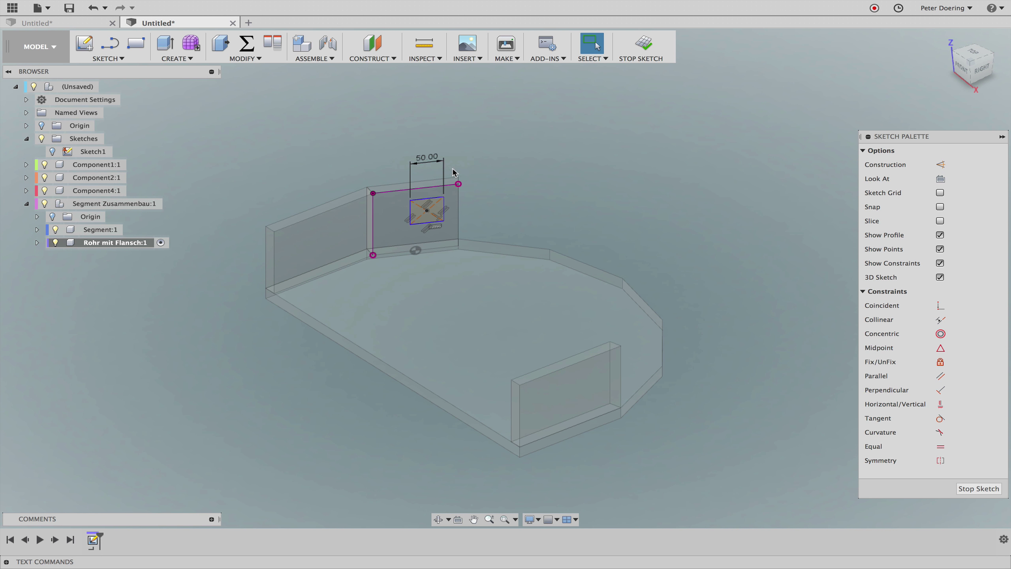
# Dimension the rectangle's left edge and link its height to the 50 mm width
pyautogui.press('s')
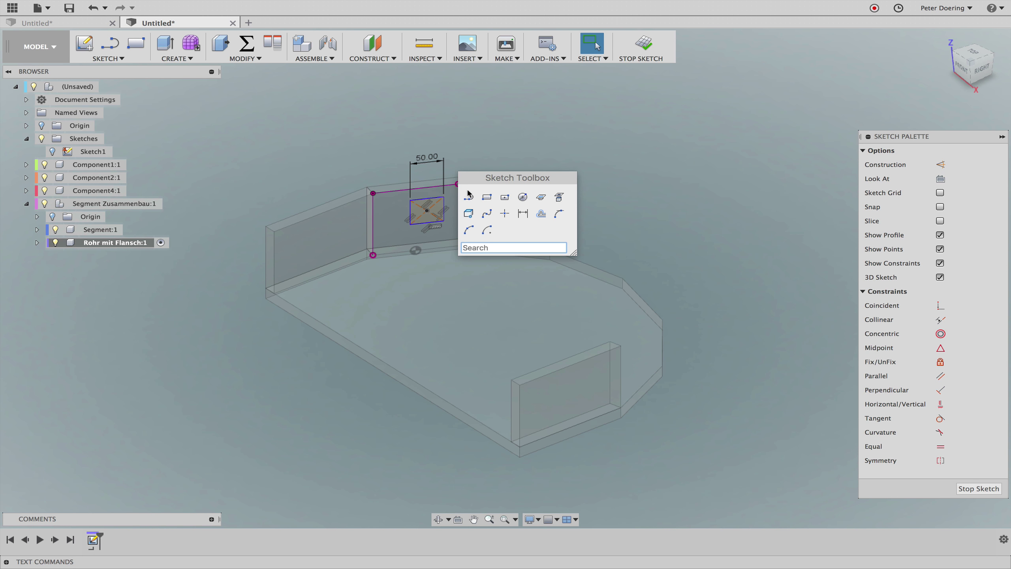
pyautogui.click(523, 214)
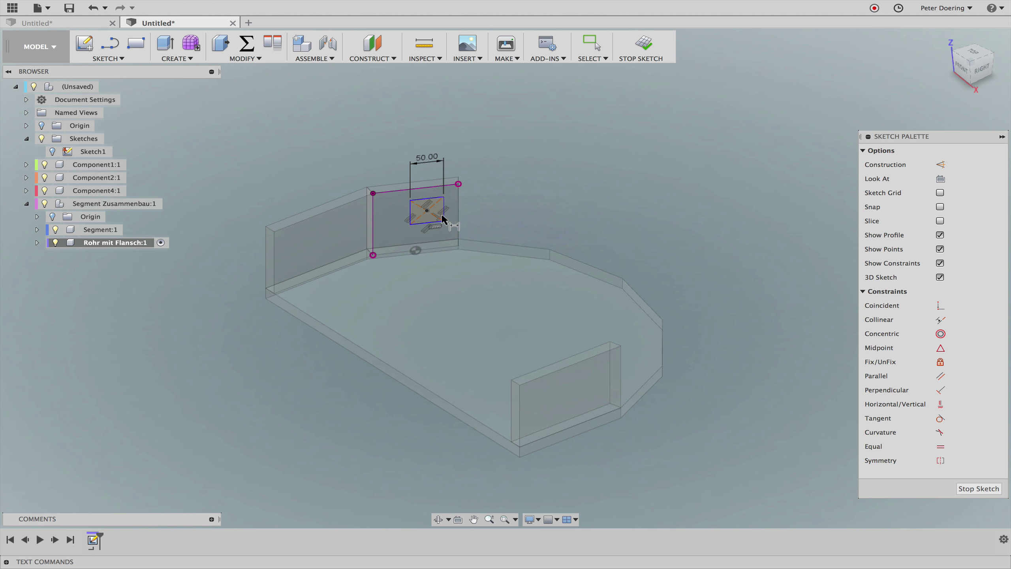
pyautogui.click(412, 216)
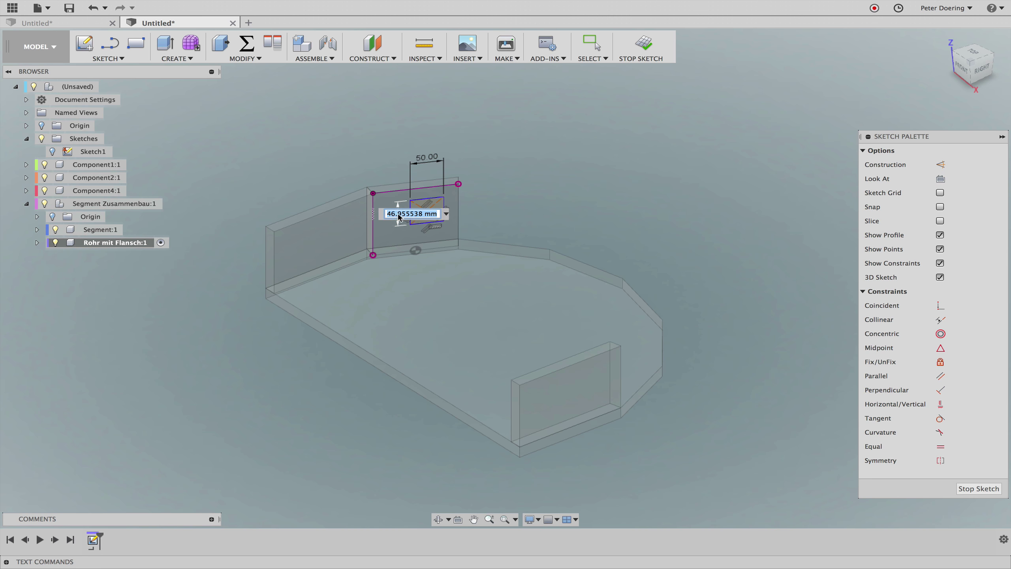
pyautogui.click(396, 215)
pyautogui.click(437, 161)
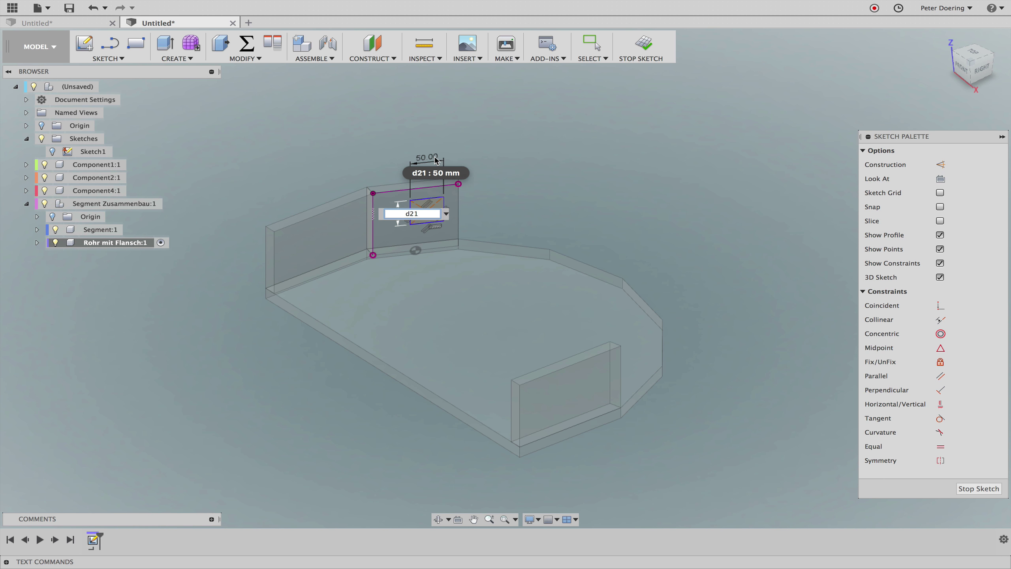
pyautogui.press('Return')
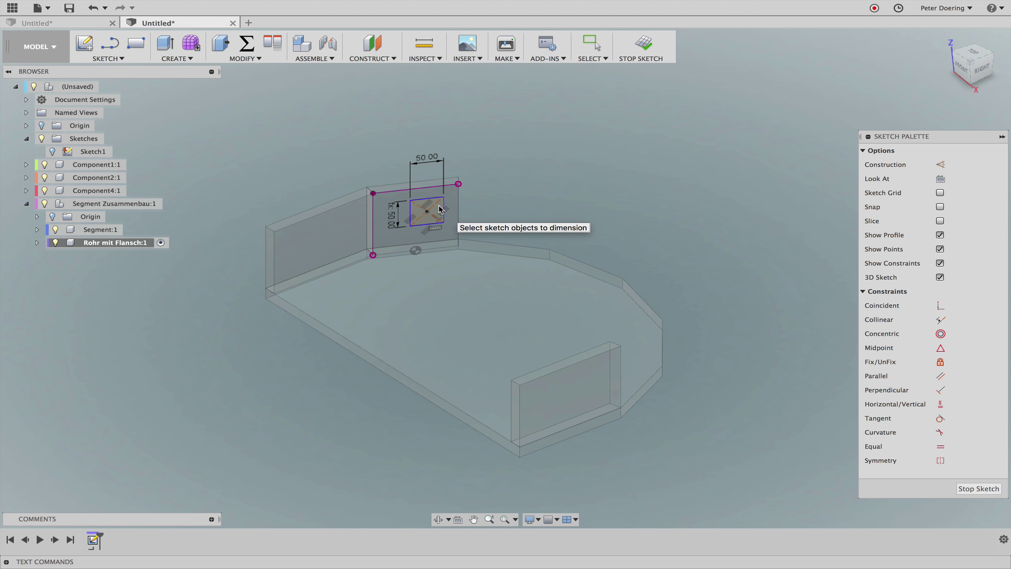
# Constrain the 50 mm square's centre to the top and left edge midpoints, fully constraining it
pyautogui.scroll(5, 440, 207)
pyautogui.scroll(-3, 440, 209)
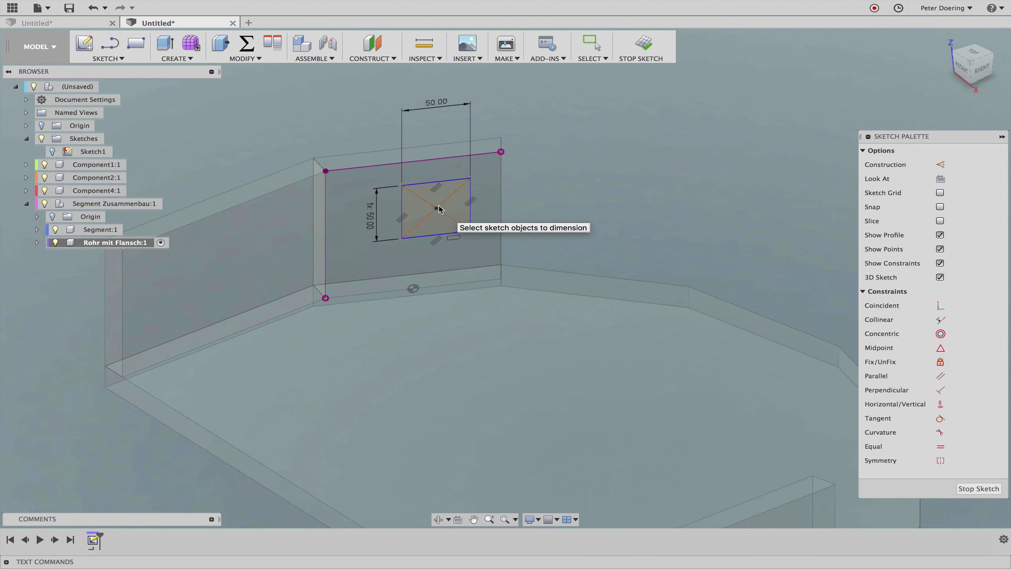
pyautogui.scroll(5, 441, 209)
pyautogui.scroll(3, 440, 209)
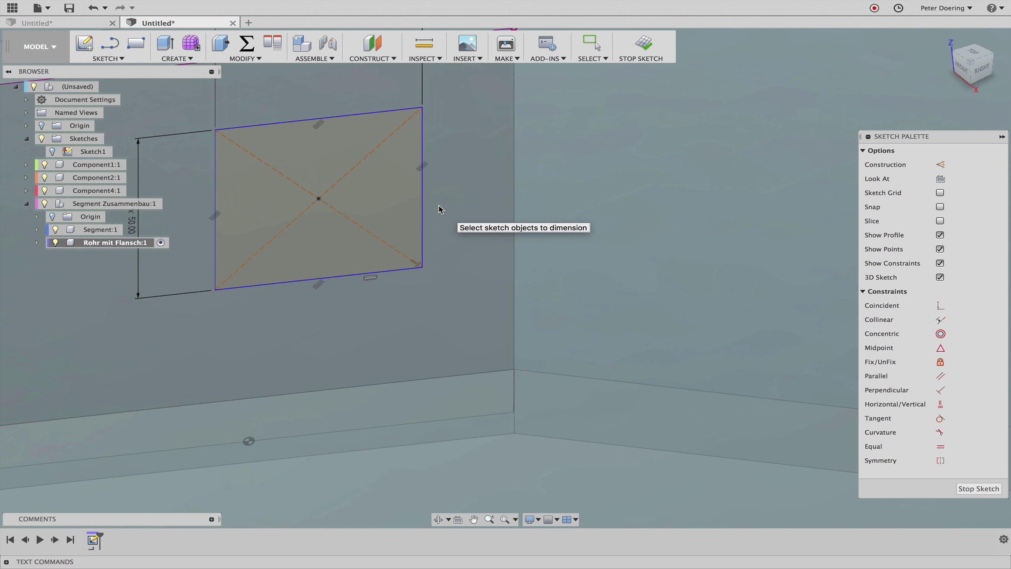
pyautogui.scroll(-1, 648, 266)
pyautogui.scroll(-2, 648, 266)
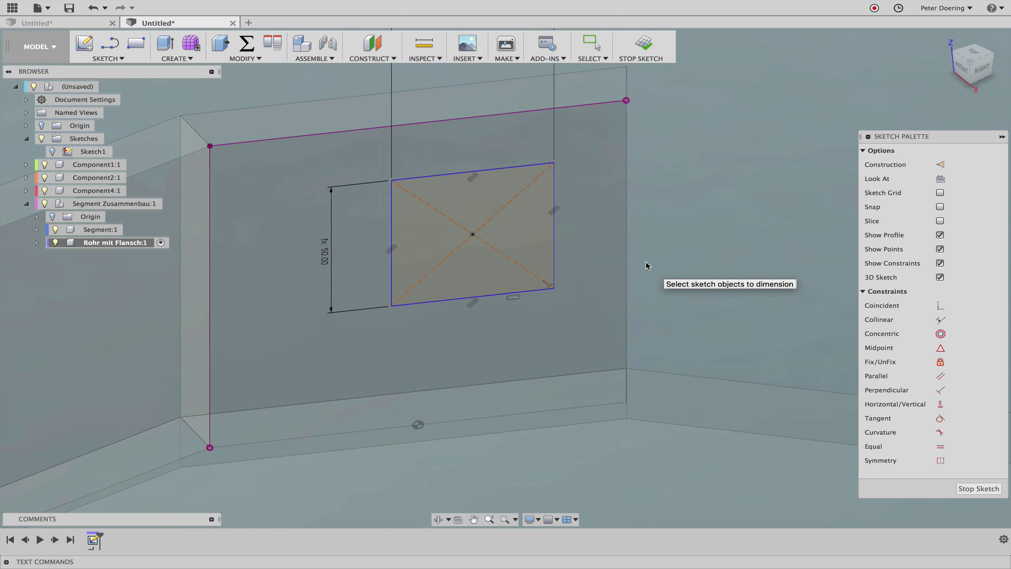
pyautogui.click(941, 404)
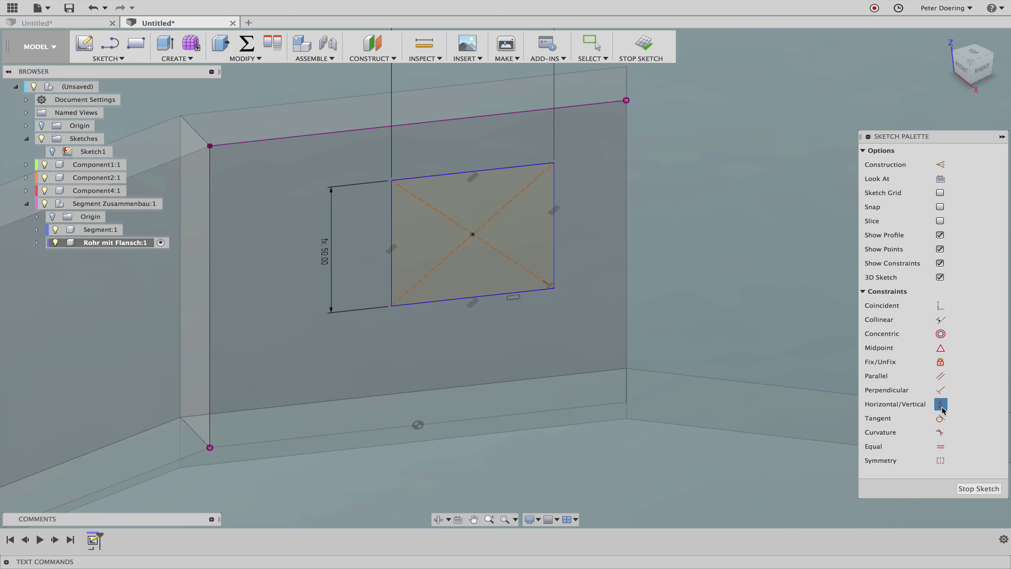
pyautogui.click(473, 235)
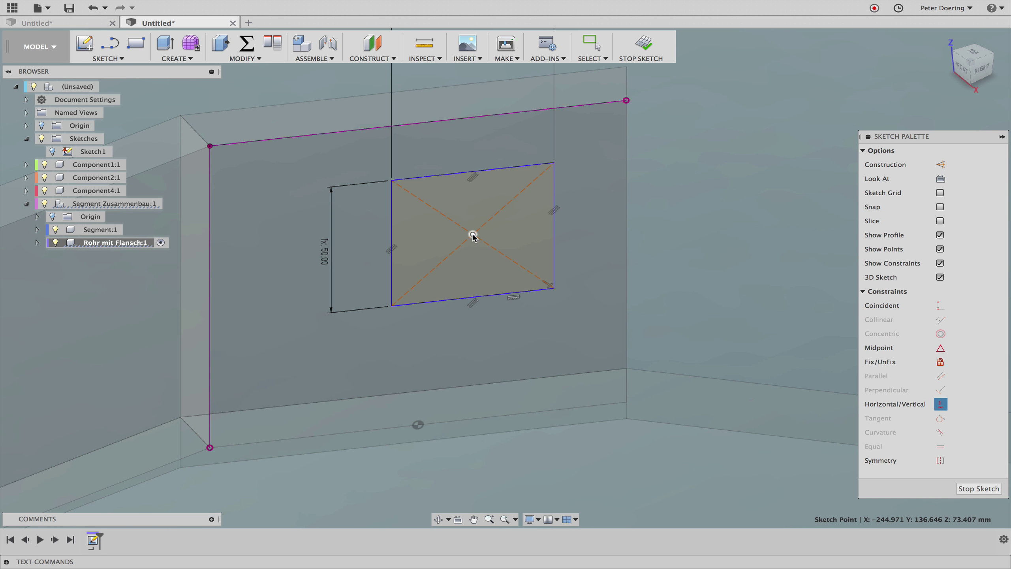
pyautogui.click(421, 124)
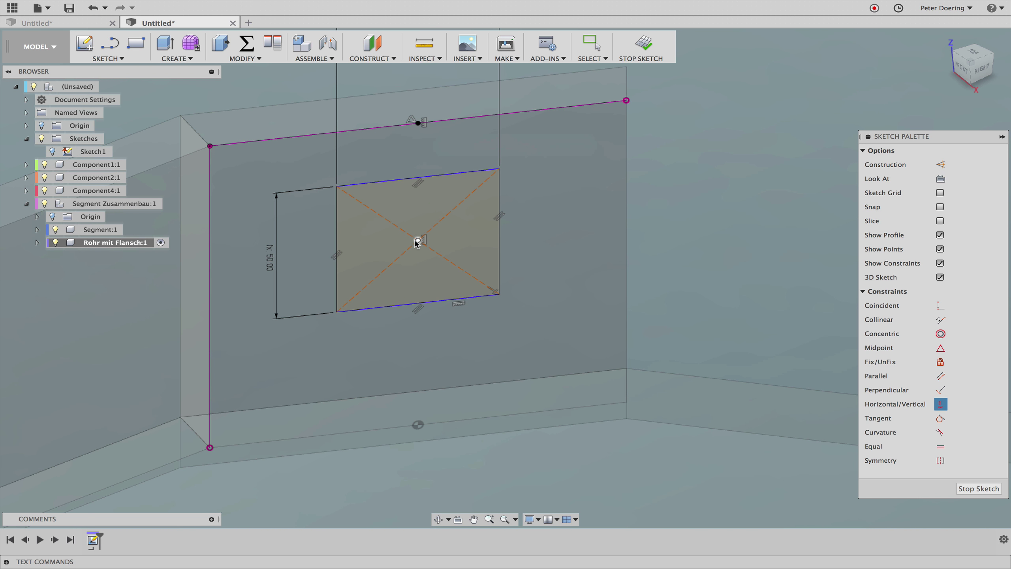
pyautogui.click(210, 297)
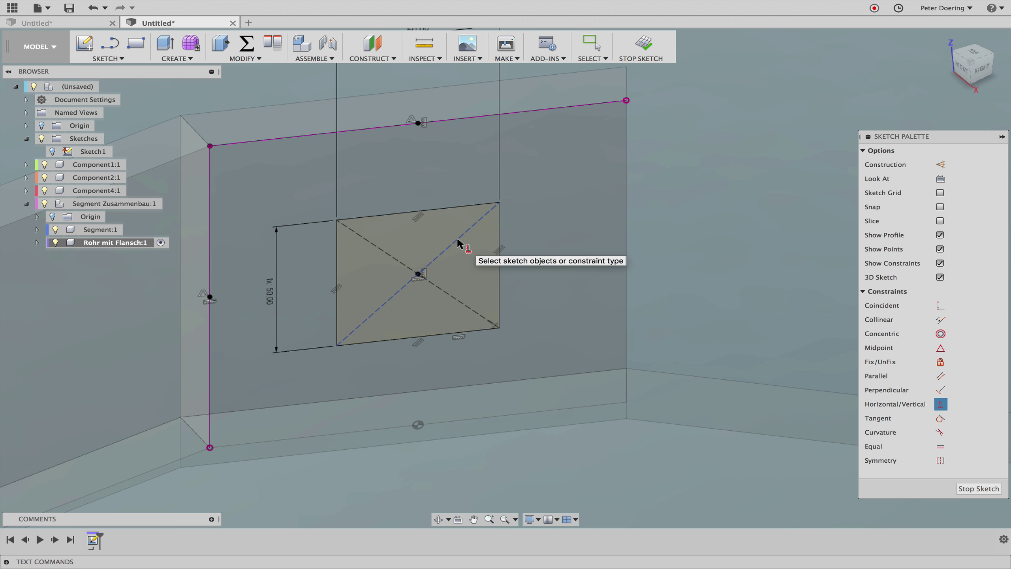
pyautogui.scroll(-3, 460, 244)
pyautogui.scroll(-2, 460, 247)
pyautogui.scroll(3, 462, 245)
pyautogui.scroll(1, 477, 236)
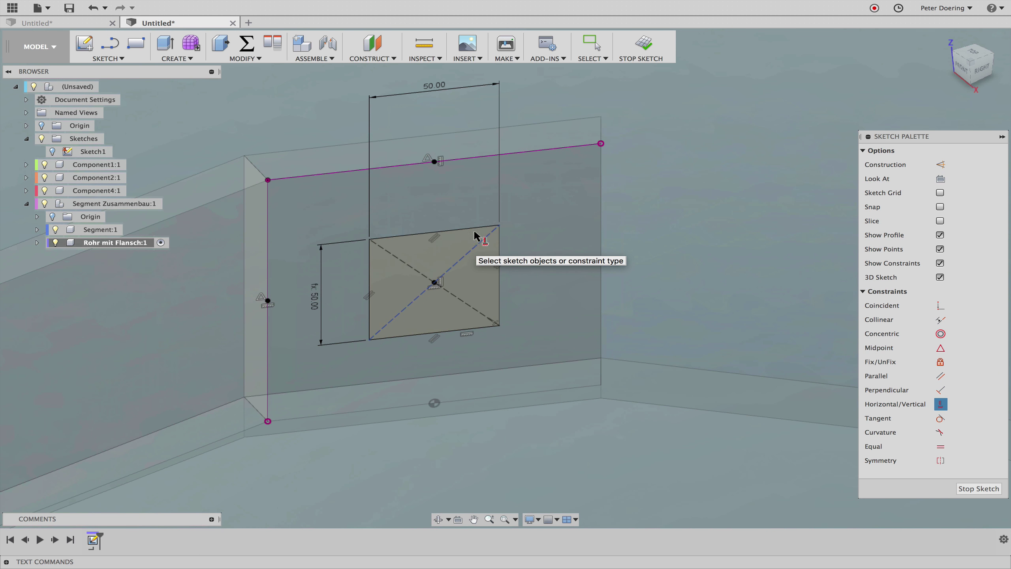
# Draw a 30 mm centre-diameter circle at the square's midpoint
pyautogui.press('s')
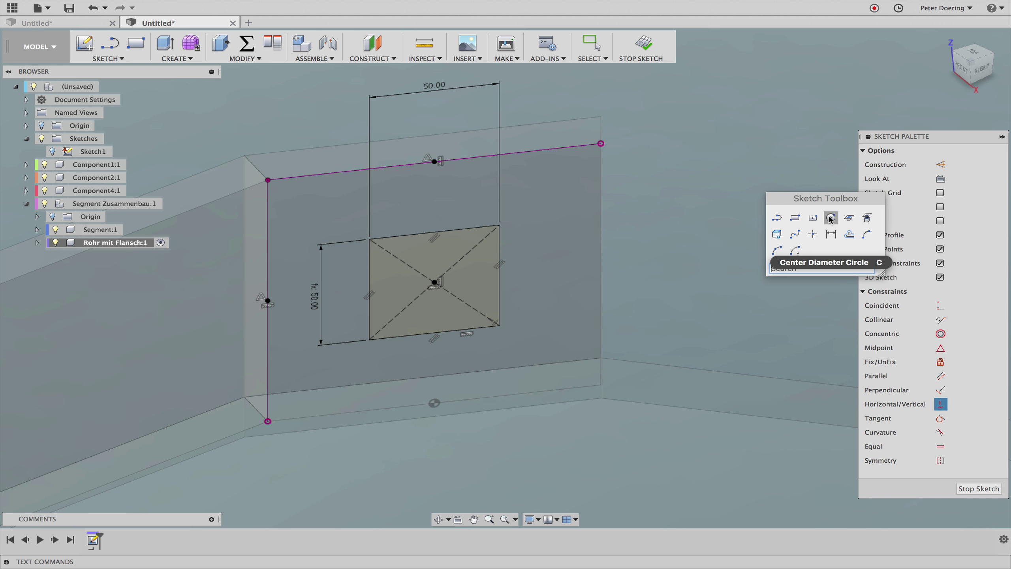
pyautogui.click(830, 219)
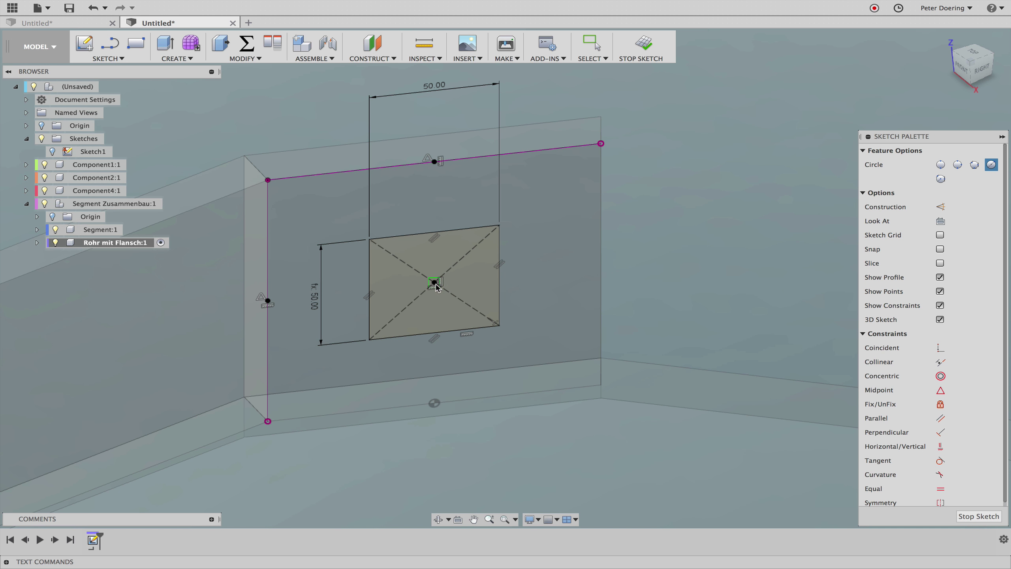
pyautogui.click(437, 287)
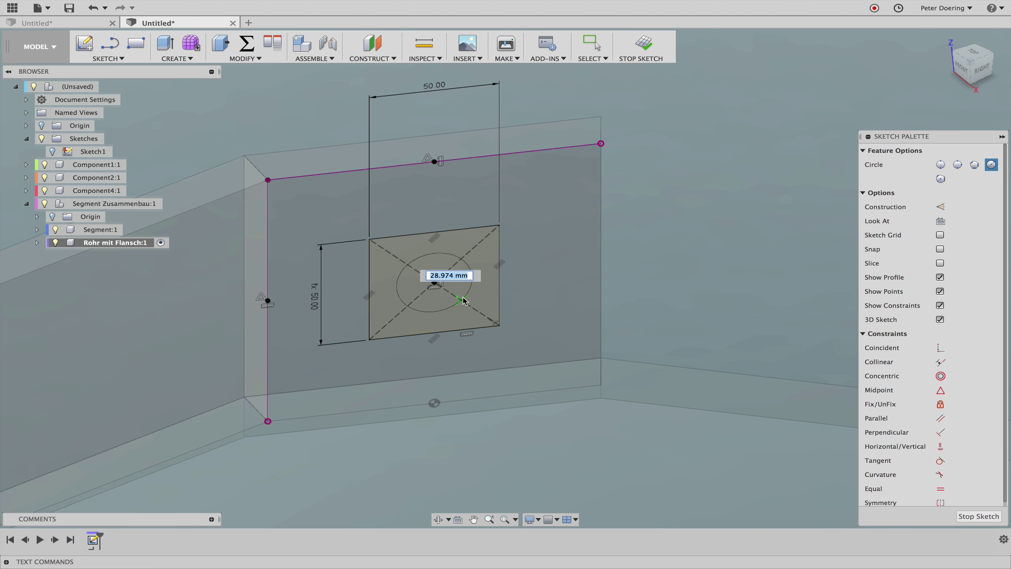
pyautogui.write('30')
pyautogui.press('Tab')
pyautogui.press('Return')
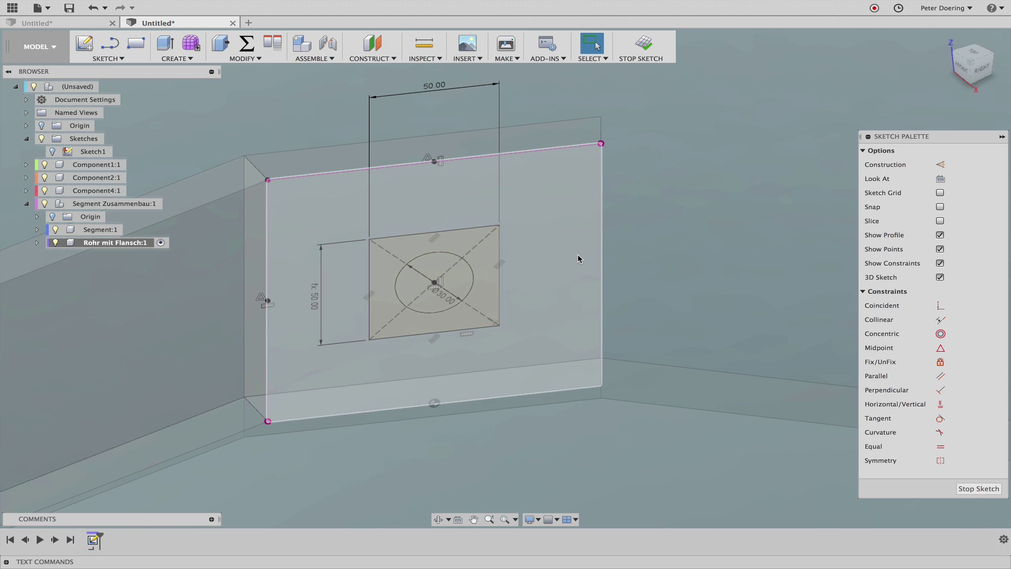
# Offset the 30 mm circle by -3 mm to form an inner concentric circle
pyautogui.press('s')
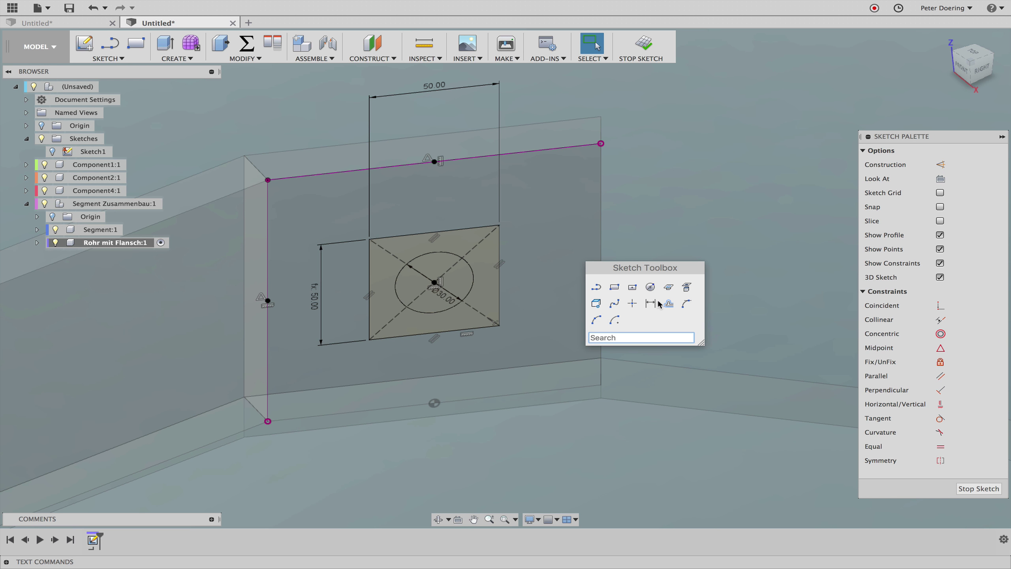
pyautogui.click(669, 304)
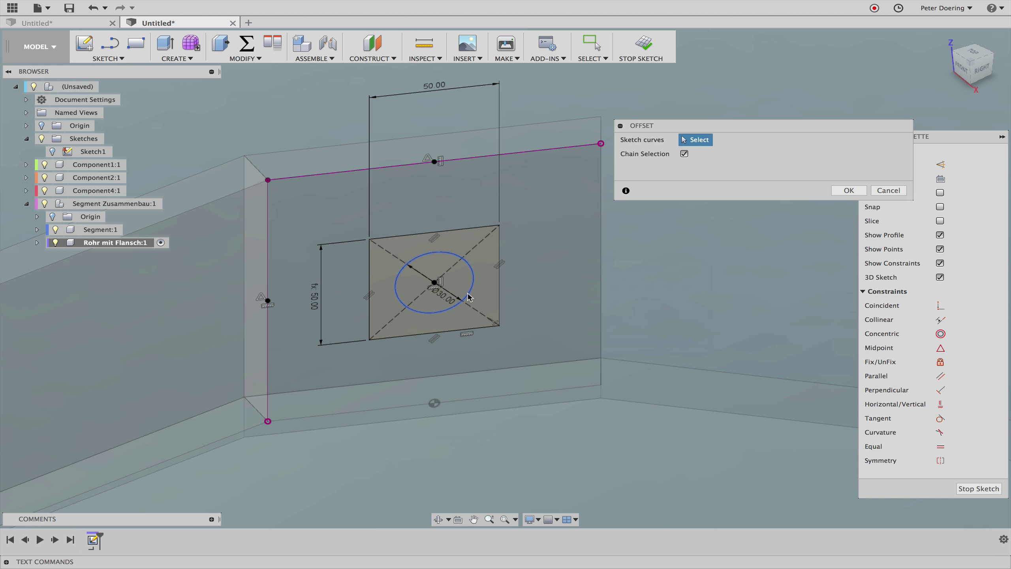
pyautogui.click(468, 295)
pyautogui.moveTo(468, 295); pyautogui.dragTo(461, 292)
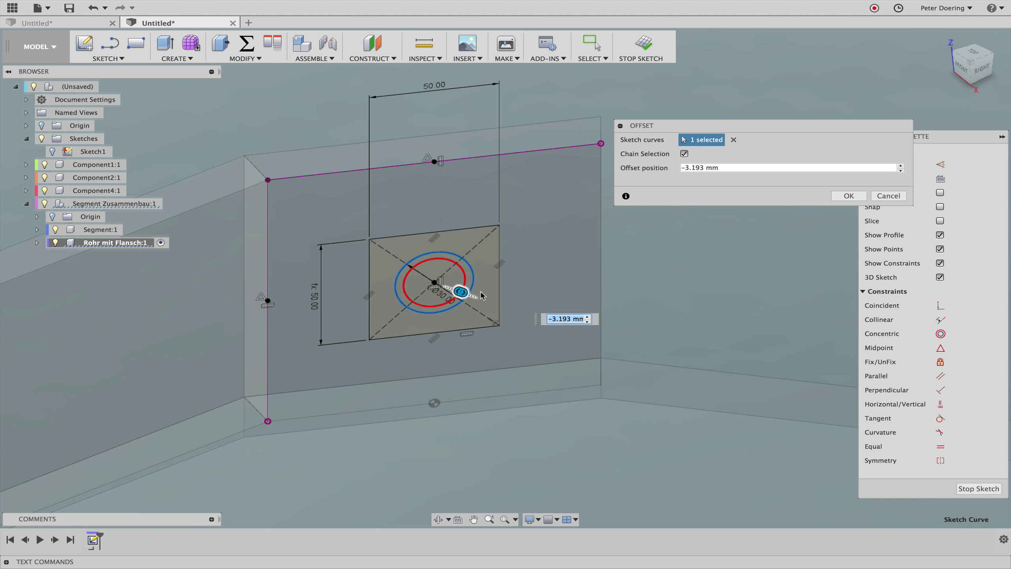
pyautogui.write('-3')
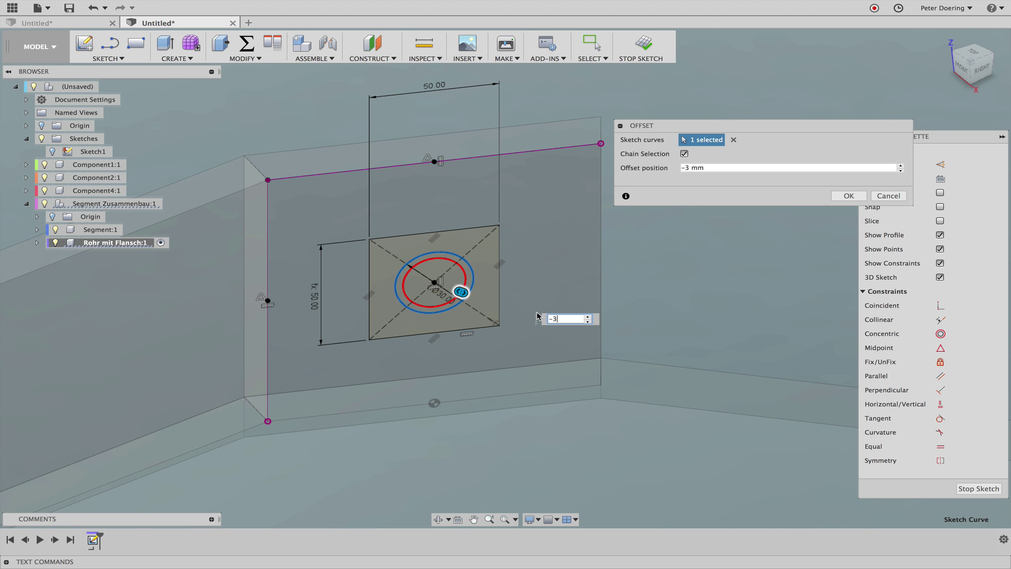
pyautogui.press('Return')
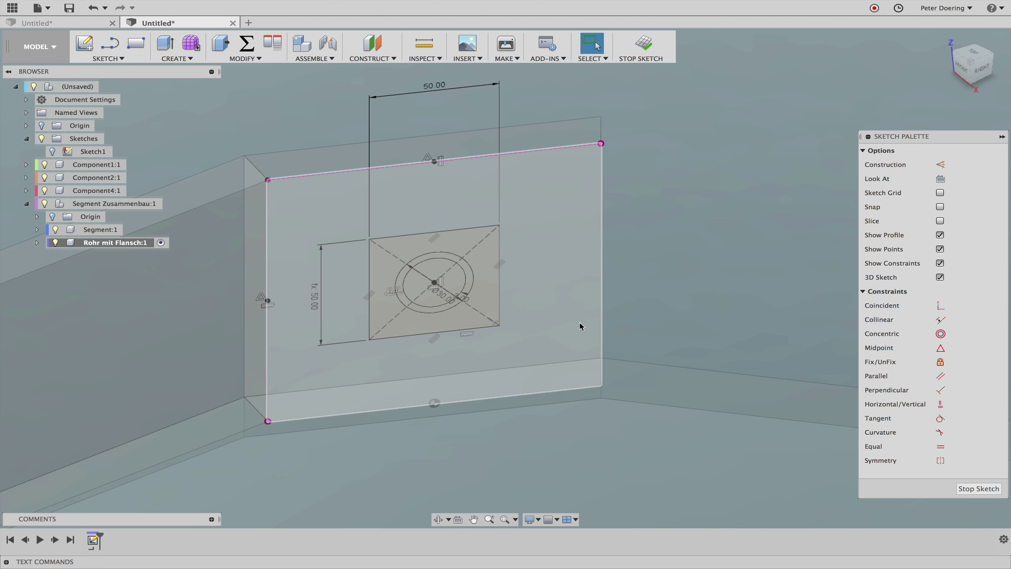
pyautogui.keyDown('shift'); pyautogui.moveTo(579, 321); pyautogui.dragTo(255, 129, button='middle'); pyautogui.keyUp('shift')
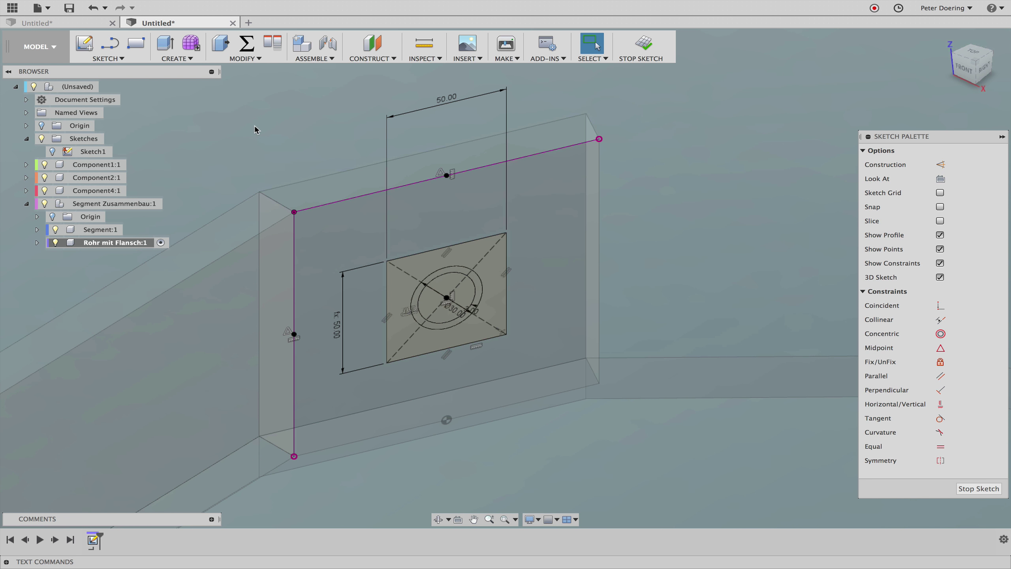
# Extrude the square profile and the ring about 10.925 mm into a flange plate
pyautogui.click(164, 43)
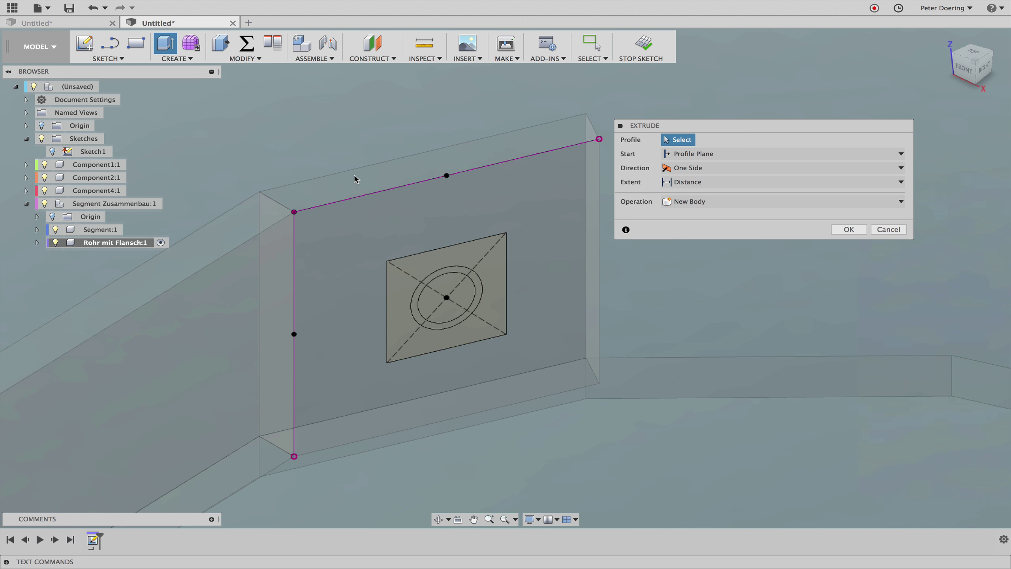
pyautogui.click(435, 265)
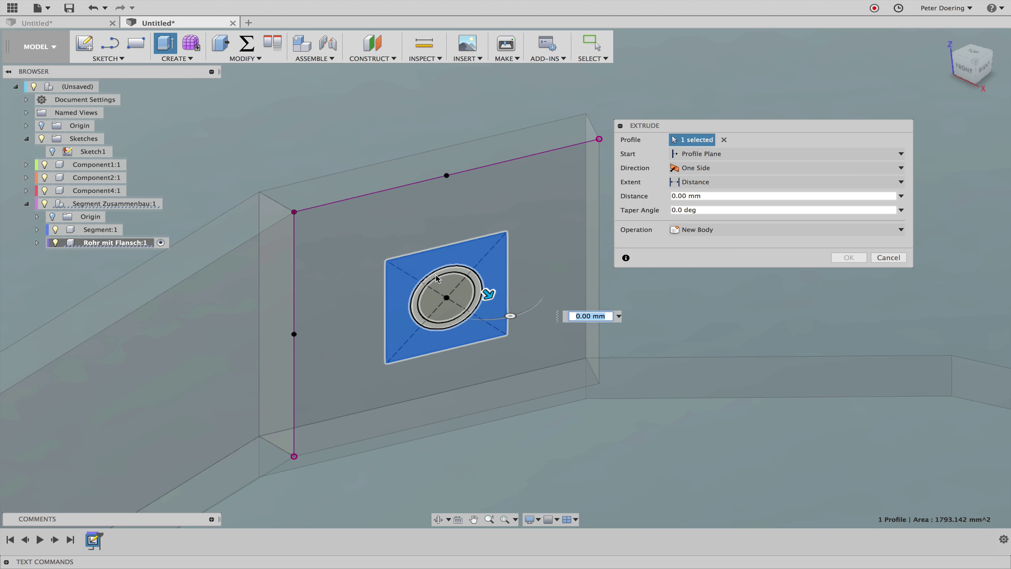
pyautogui.click(437, 278)
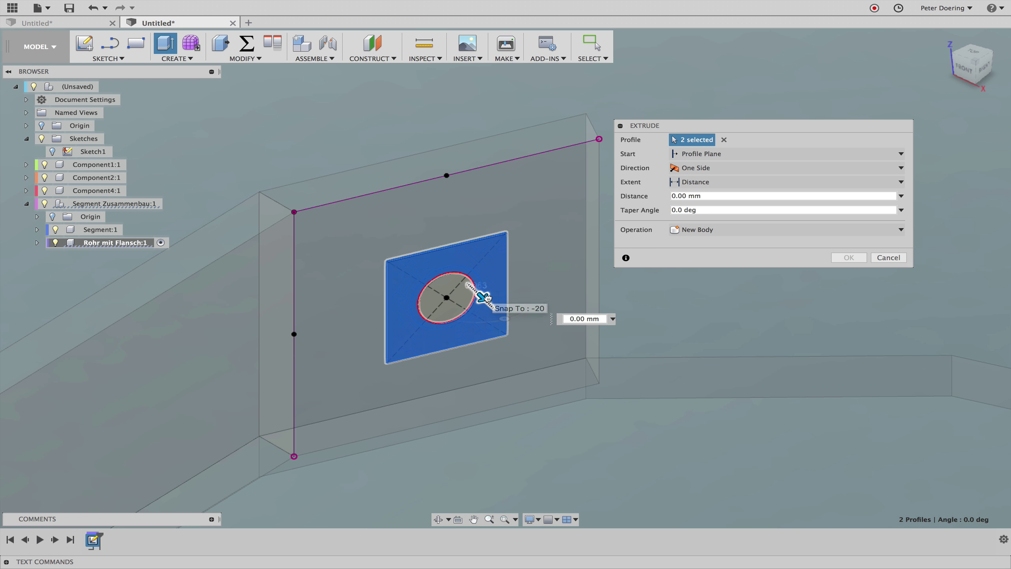
pyautogui.moveTo(487, 298); pyautogui.dragTo(516, 331)
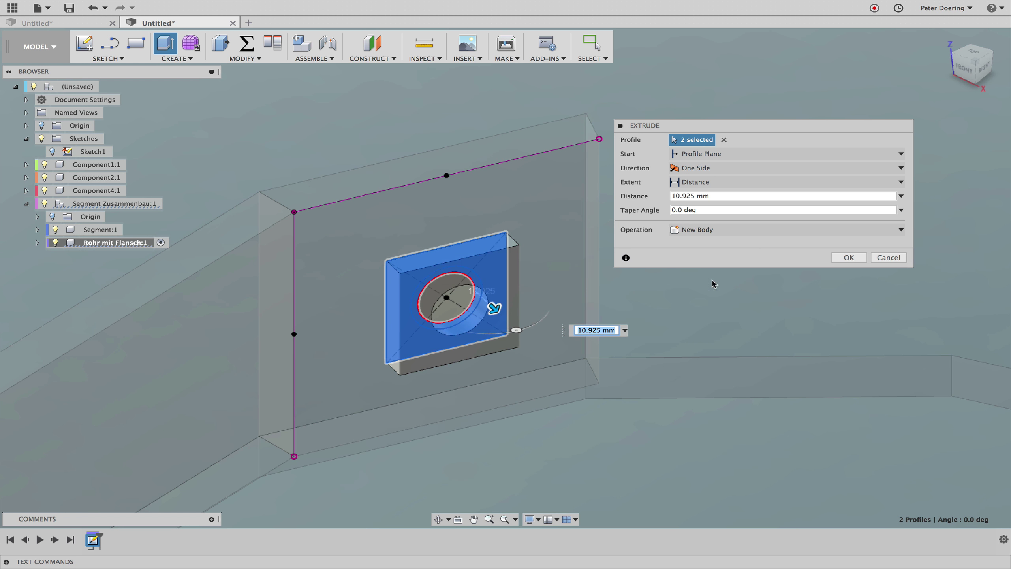
pyautogui.click(848, 257)
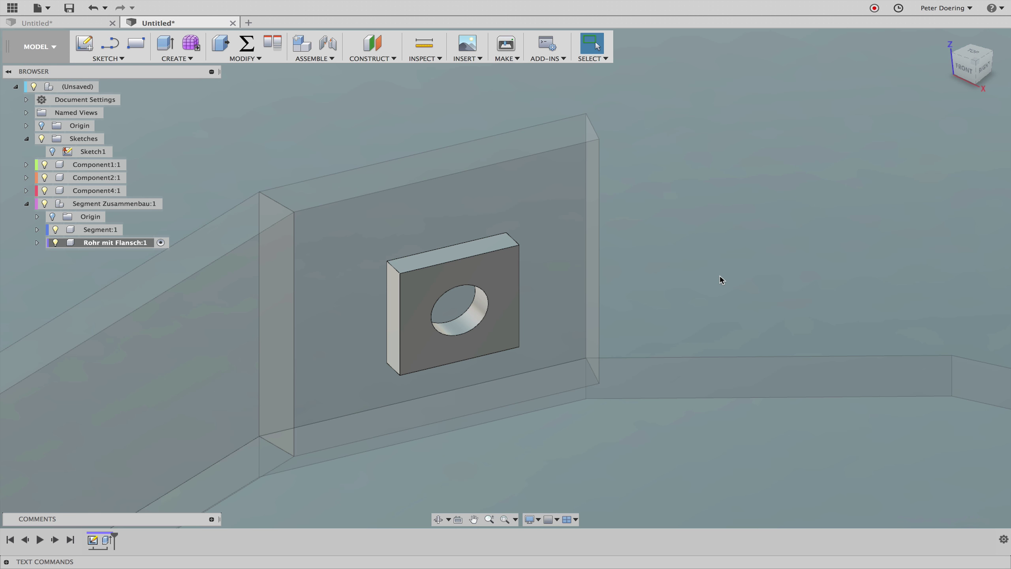
pyautogui.keyDown('shift'); pyautogui.hscroll(-10, 722, 280); pyautogui.keyUp('shift')
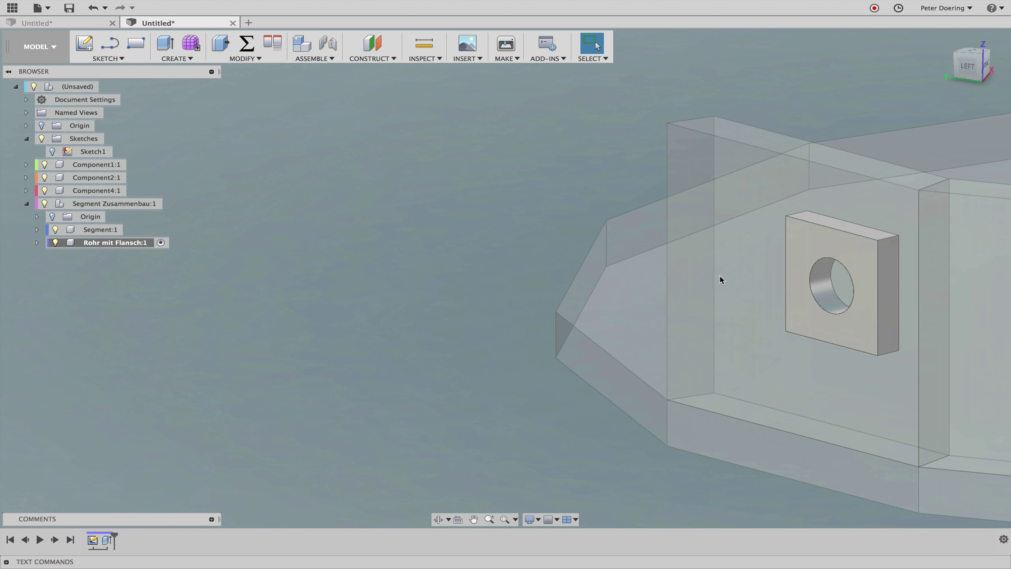
pyautogui.hscroll(10, 719, 275)
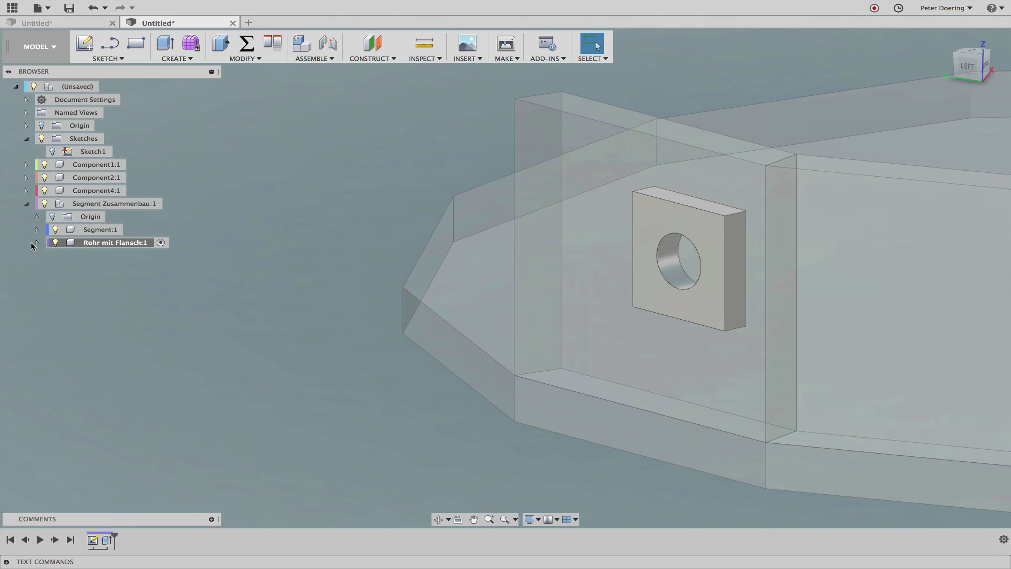
# Expand Rohr mit Flansch in the browser and make Sketch1 visible
pyautogui.click(38, 242)
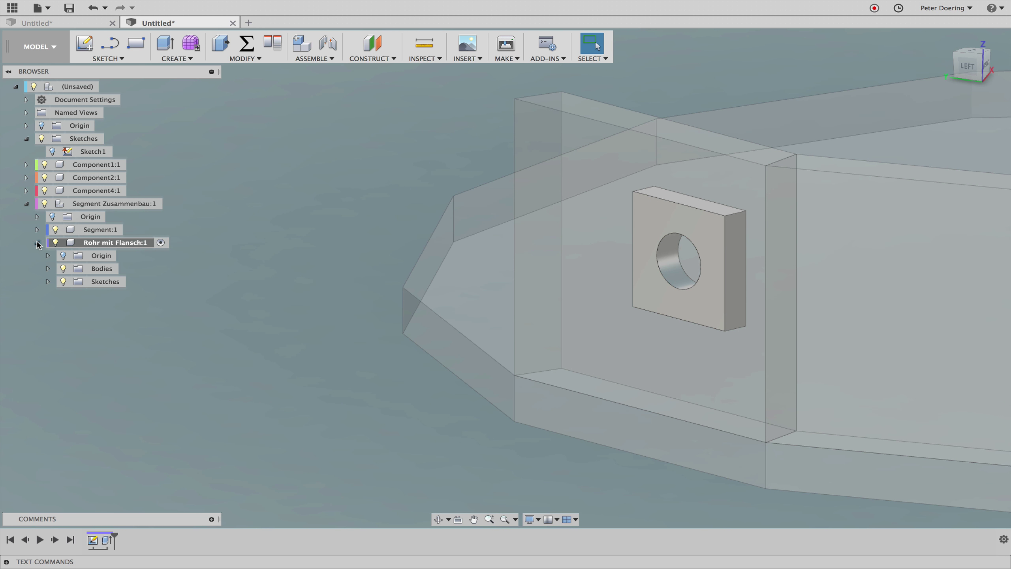
pyautogui.click(47, 282)
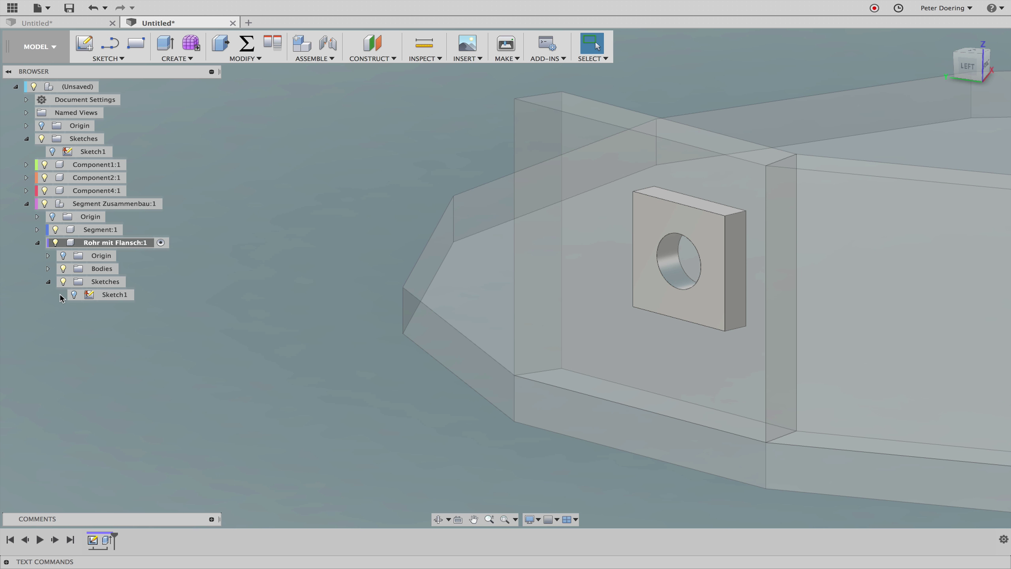
pyautogui.click(74, 294)
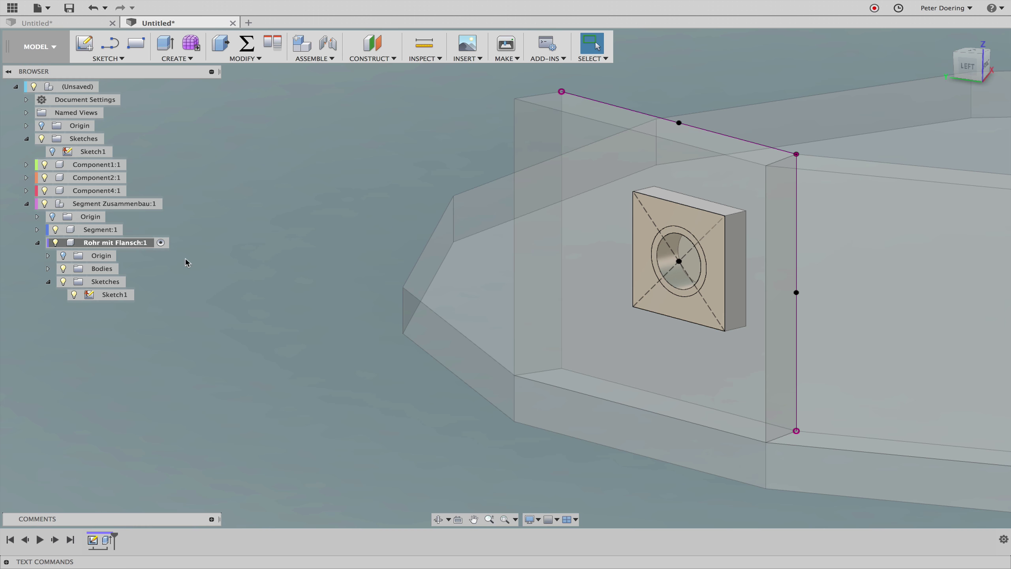
# Extrude the ring profile about 115.7 mm into a tube joined to the flange
pyautogui.click(170, 48)
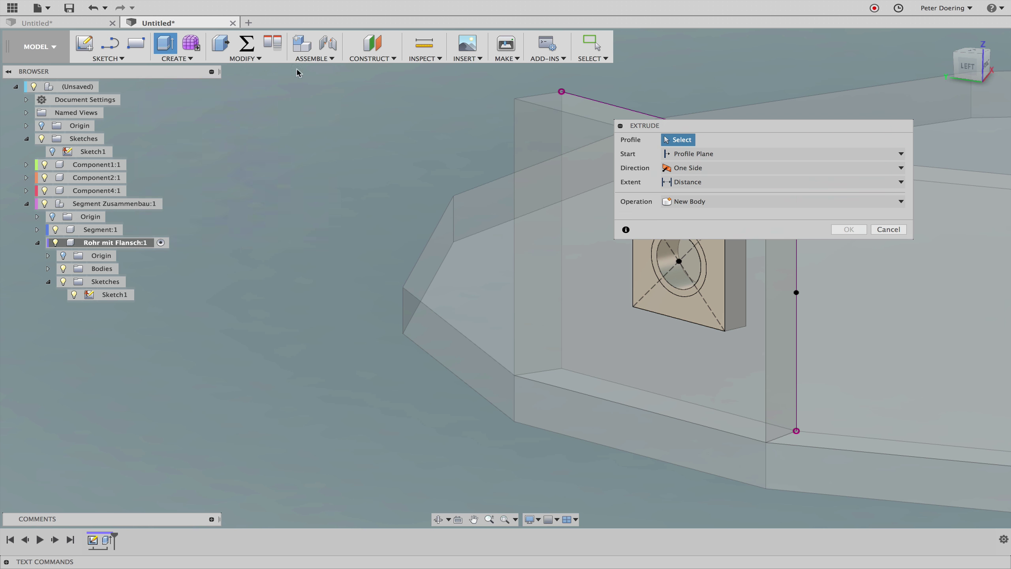
pyautogui.moveTo(728, 128); pyautogui.dragTo(801, 64)
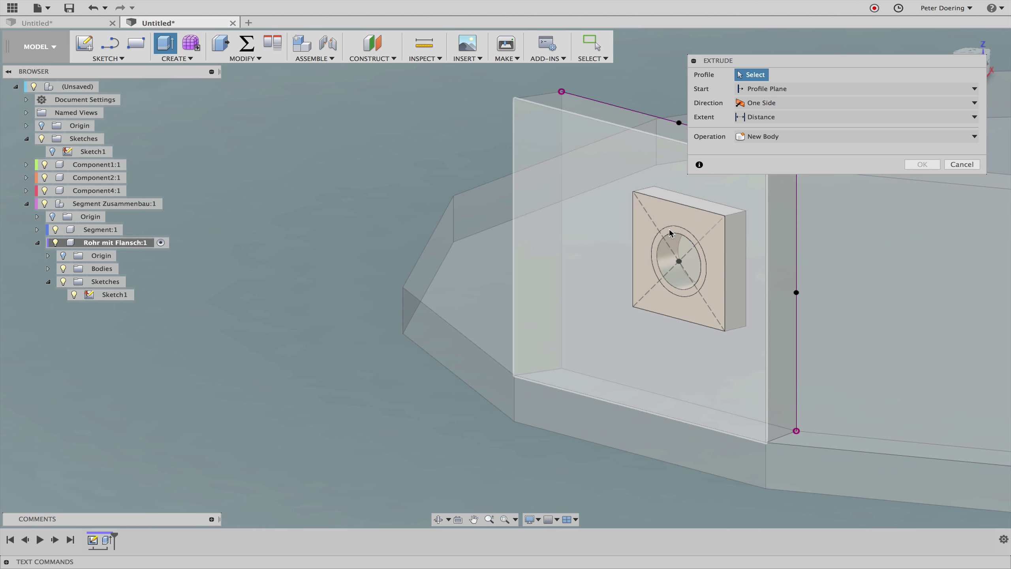
pyautogui.click(671, 231)
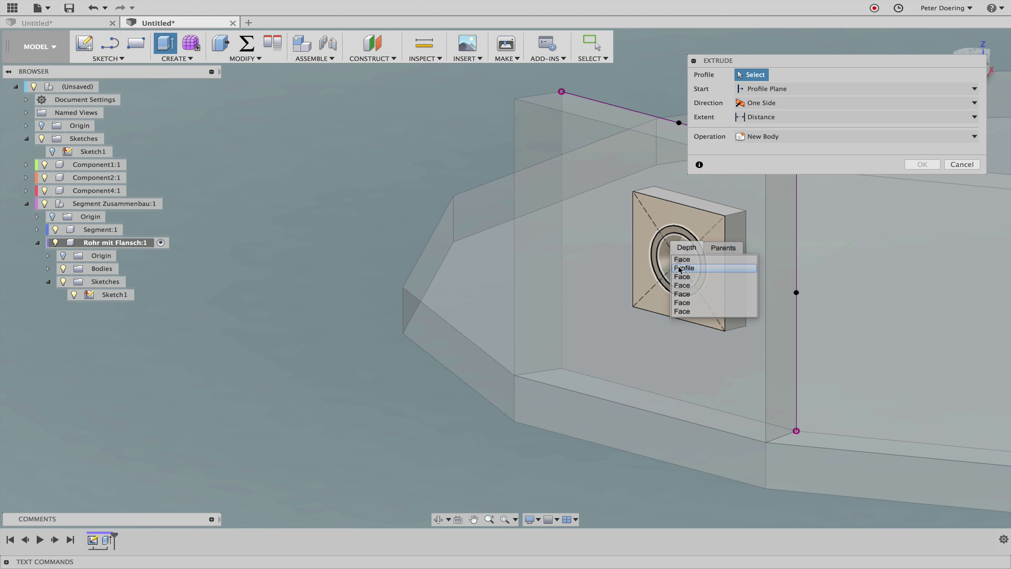
pyautogui.click(680, 269)
pyautogui.moveTo(673, 264); pyautogui.dragTo(424, 312)
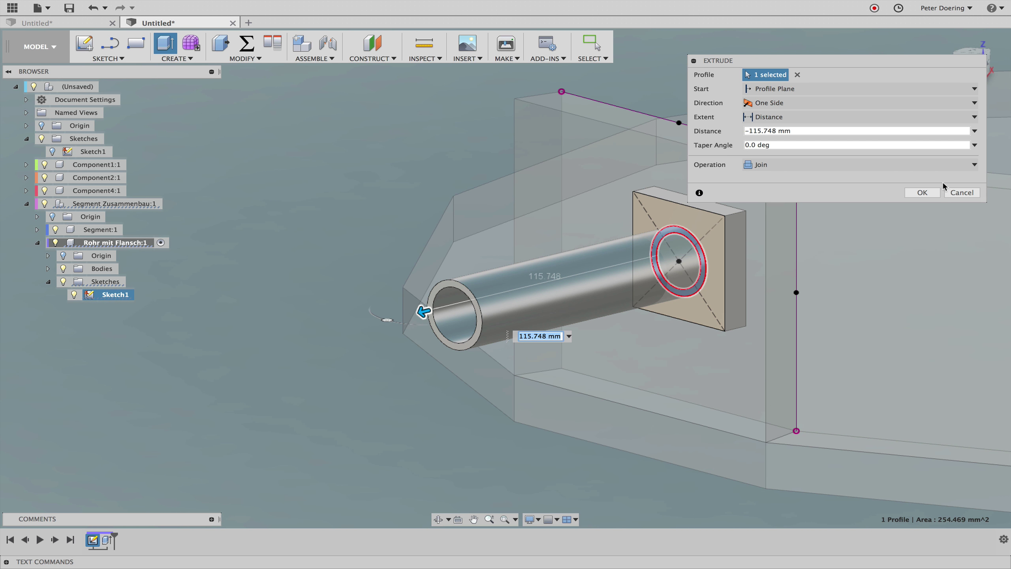
pyautogui.click(934, 192)
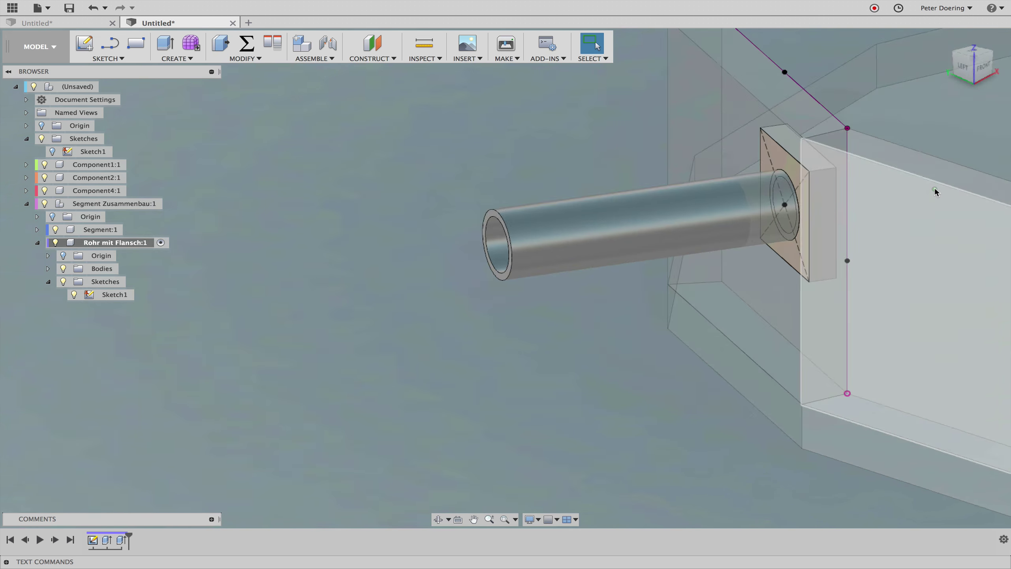
# Activate Segment:1 in the browser in place of Rohr mit Flansch
pyautogui.keyDown('shift'); pyautogui.hscroll(-10, 936, 190); pyautogui.keyUp('shift')
pyautogui.keyDown('shift'); pyautogui.hscroll(3, 934, 192); pyautogui.keyUp('shift')
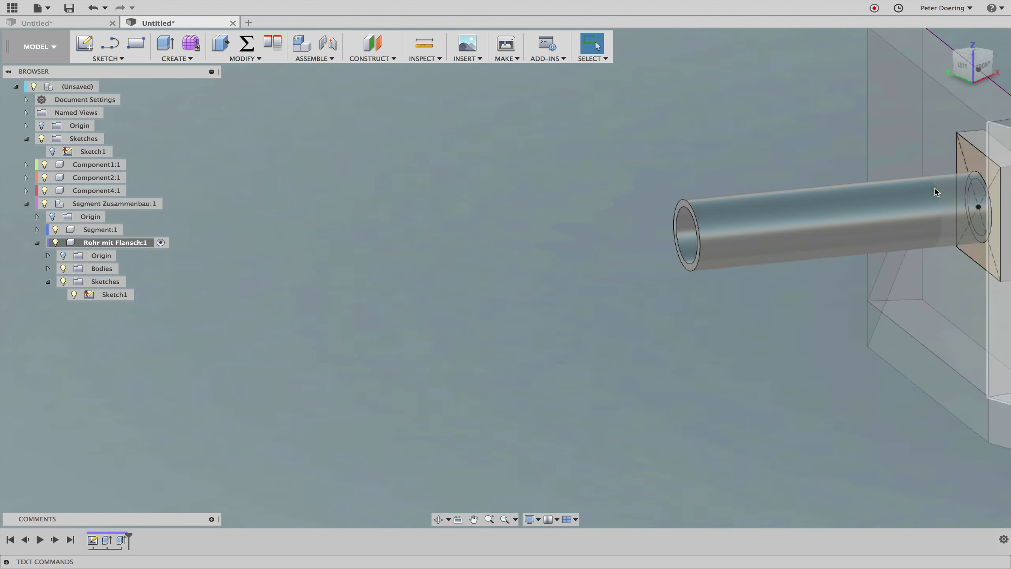
pyautogui.keyDown('shift'); pyautogui.hscroll(3, 935, 192); pyautogui.keyUp('shift')
pyautogui.keyDown('shift'); pyautogui.hscroll(3, 935, 192); pyautogui.keyUp('shift')
pyautogui.keyDown('shift'); pyautogui.hscroll(3, 934, 192); pyautogui.keyUp('shift')
pyautogui.keyDown('shift'); pyautogui.hscroll(3, 934, 187); pyautogui.keyUp('shift')
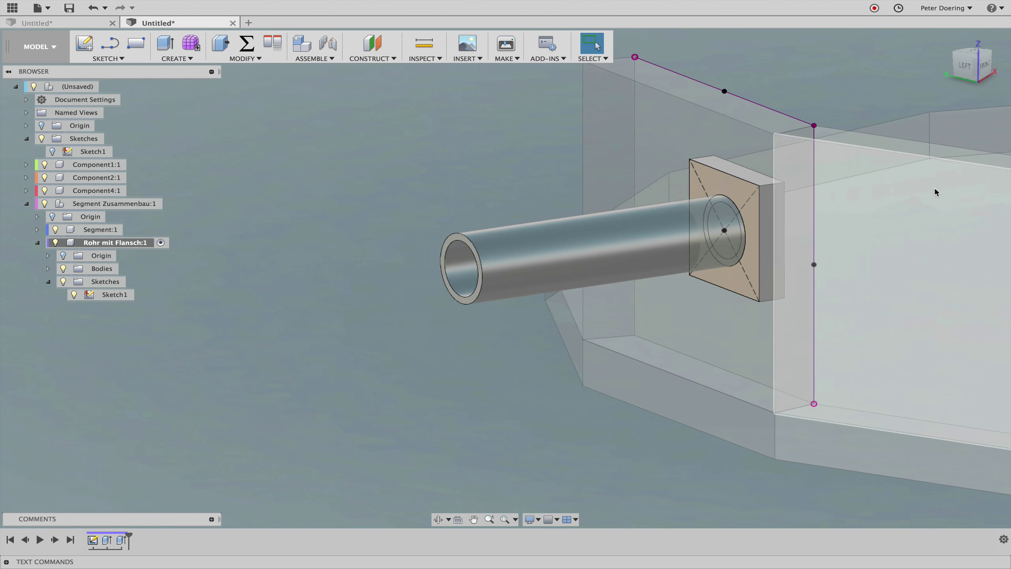
pyautogui.keyDown('shift'); pyautogui.hscroll(3, 934, 187); pyautogui.keyUp('shift')
pyautogui.keyDown('shift'); pyautogui.hscroll(3, 934, 187); pyautogui.keyUp('shift')
pyautogui.keyDown('shift'); pyautogui.hscroll(2, 934, 186); pyautogui.keyUp('shift')
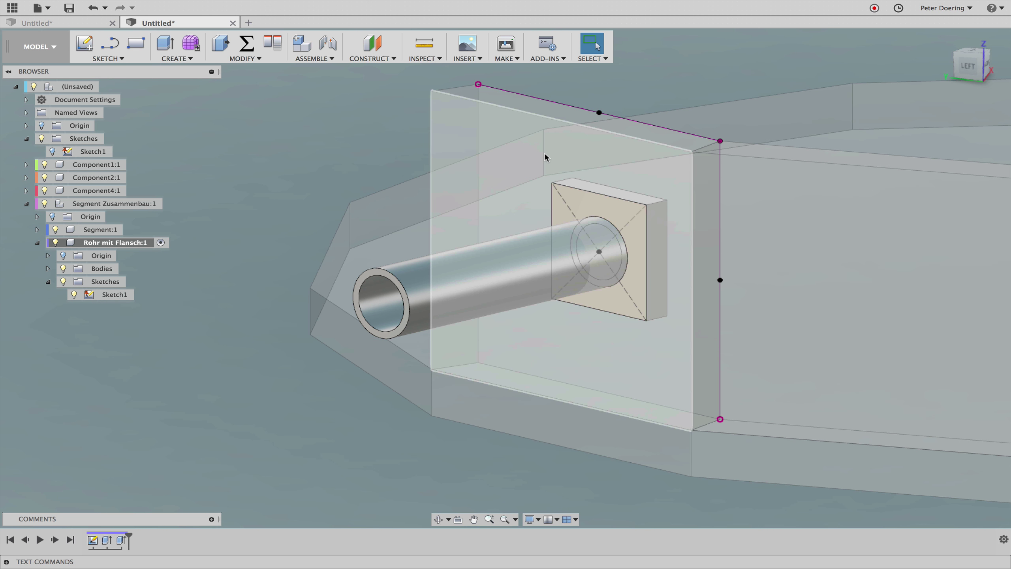
pyautogui.click(544, 153)
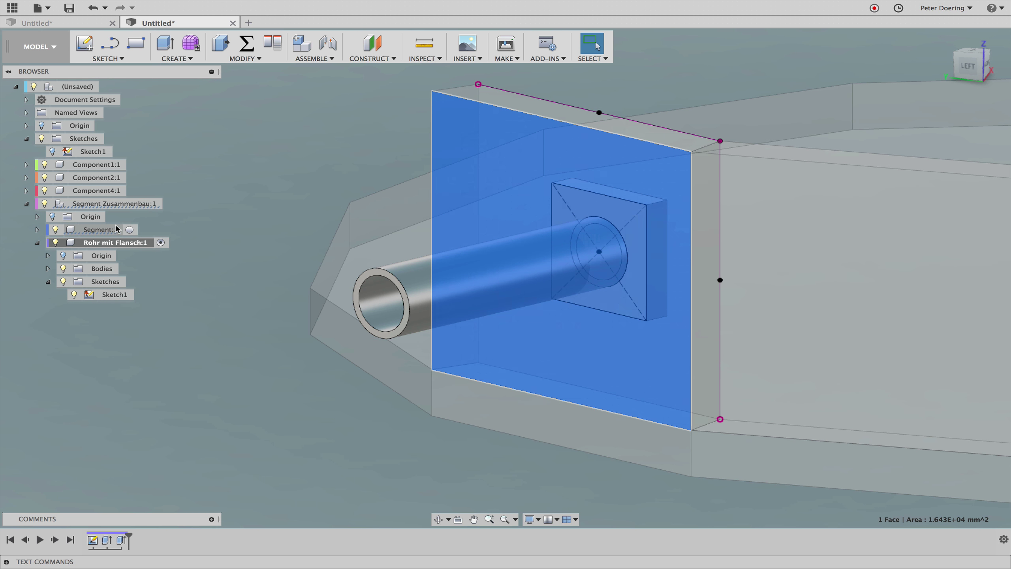
pyautogui.click(130, 229)
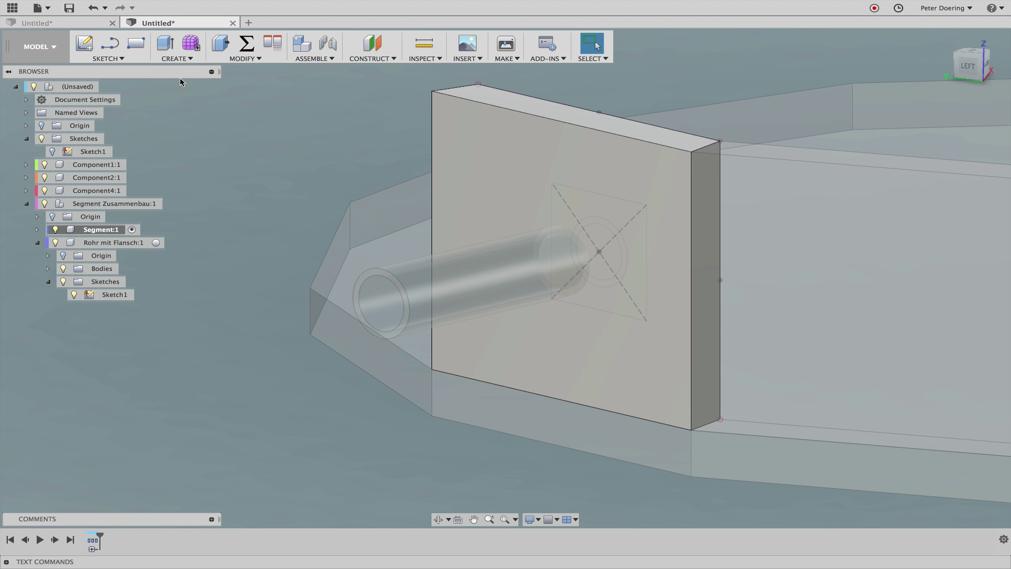
# Cut-extrude both circle profiles -44.711 mm through the Segment wall, then orbit to inspect the hole
pyautogui.click(165, 43)
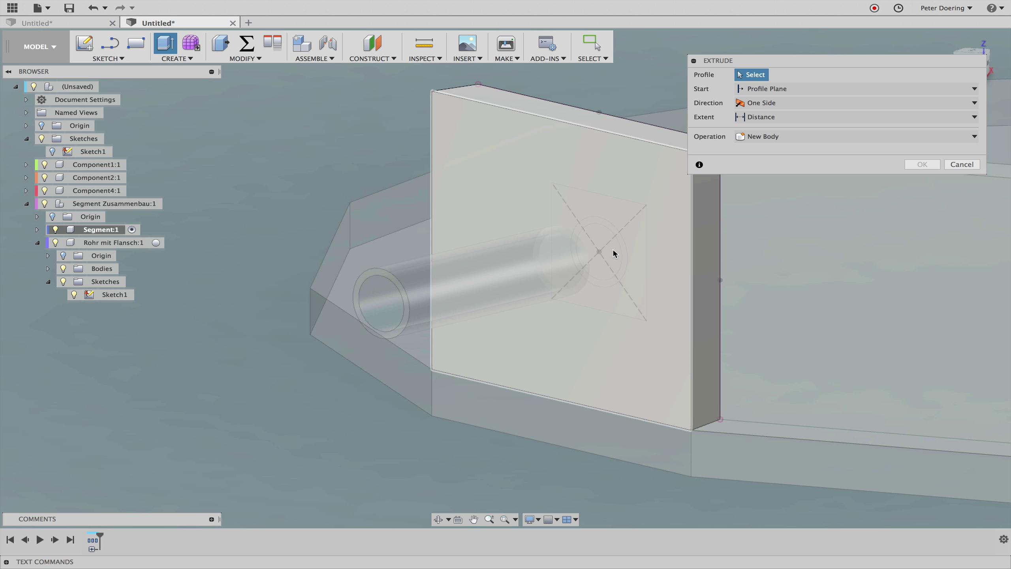
pyautogui.click(613, 251)
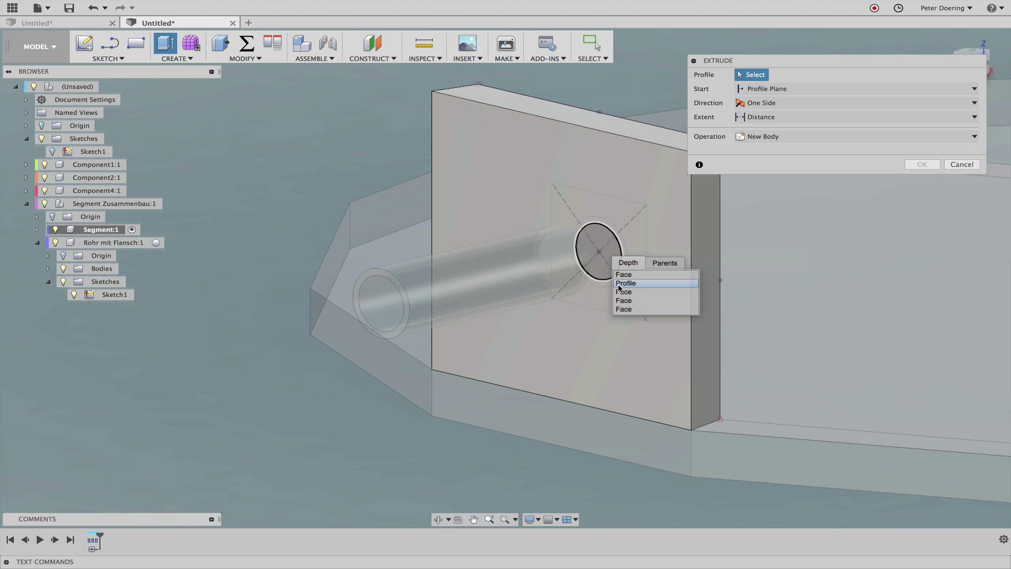
pyautogui.click(624, 284)
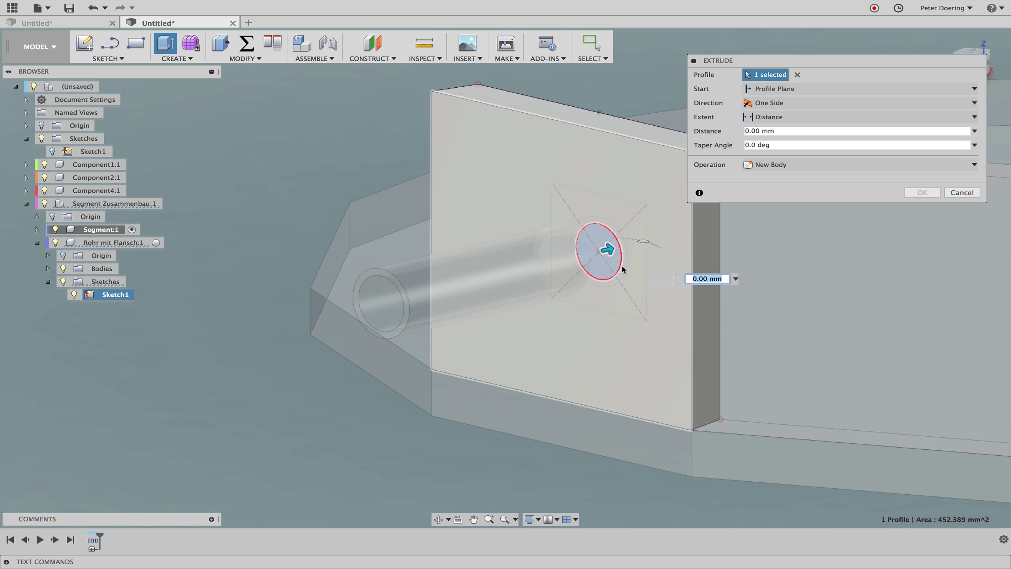
pyautogui.click(623, 250)
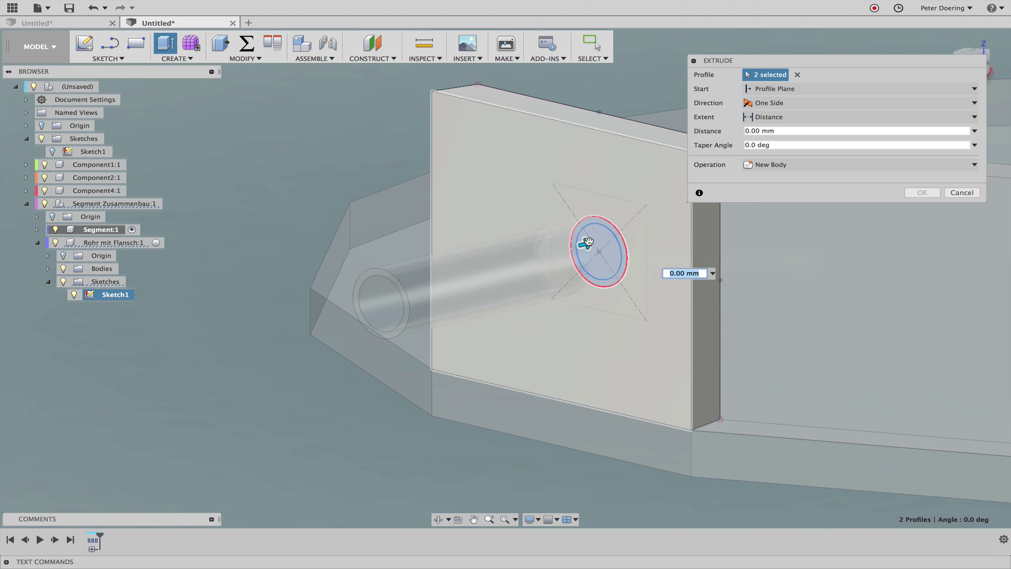
pyautogui.moveTo(604, 249); pyautogui.dragTo(484, 269)
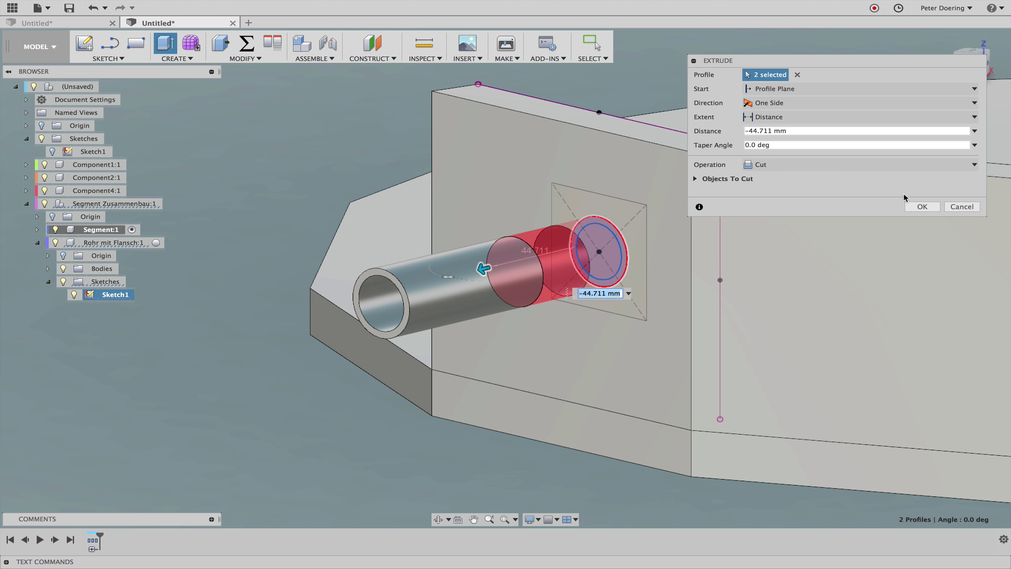
pyautogui.click(913, 206)
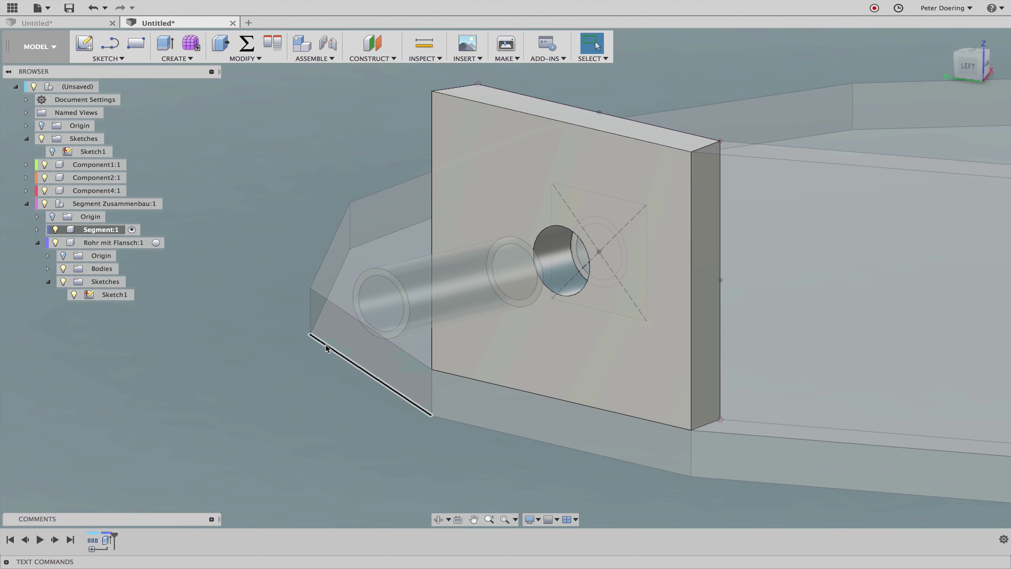
pyautogui.keyDown('shift'); pyautogui.moveTo(325, 348); pyautogui.dragTo(325, 348, button='middle'); pyautogui.keyUp('shift')
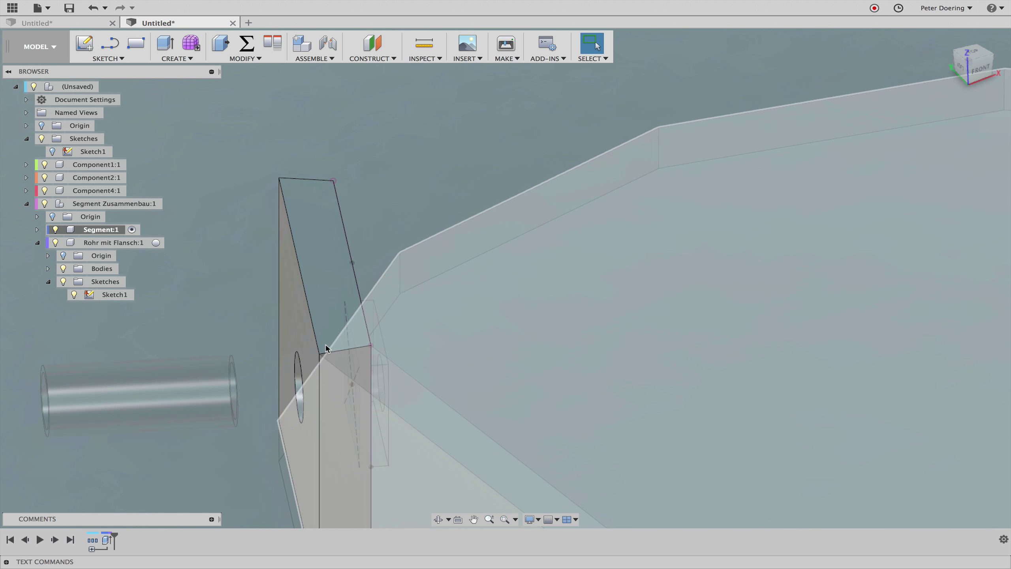
pyautogui.keyDown('shift'); pyautogui.moveTo(326, 348); pyautogui.dragTo(325, 347, button='middle'); pyautogui.keyUp('shift')
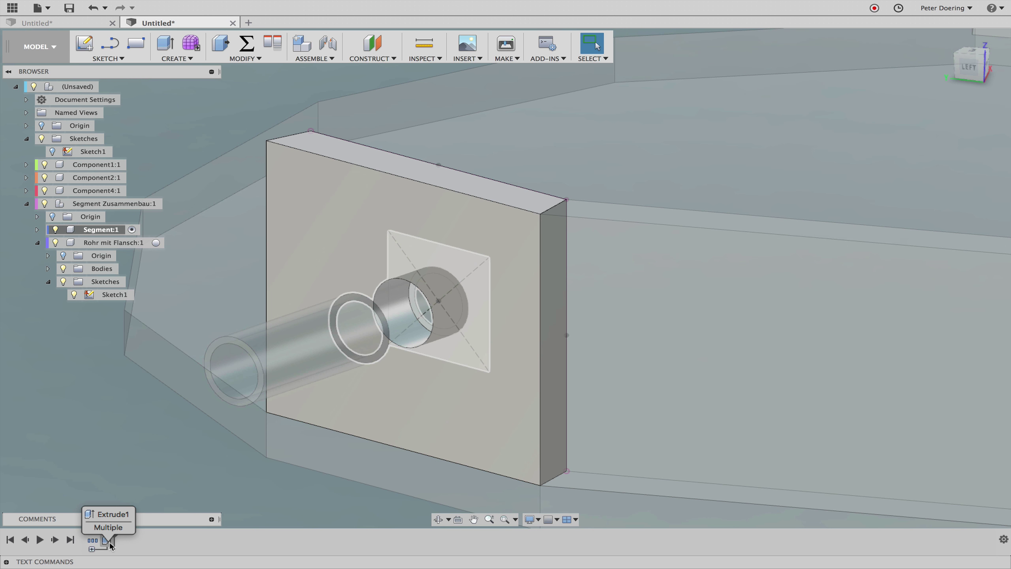
# Edit the hole cut so Objects To Cut excludes the Rohr mit Flansch Body1
pyautogui.rightClick(106, 542)
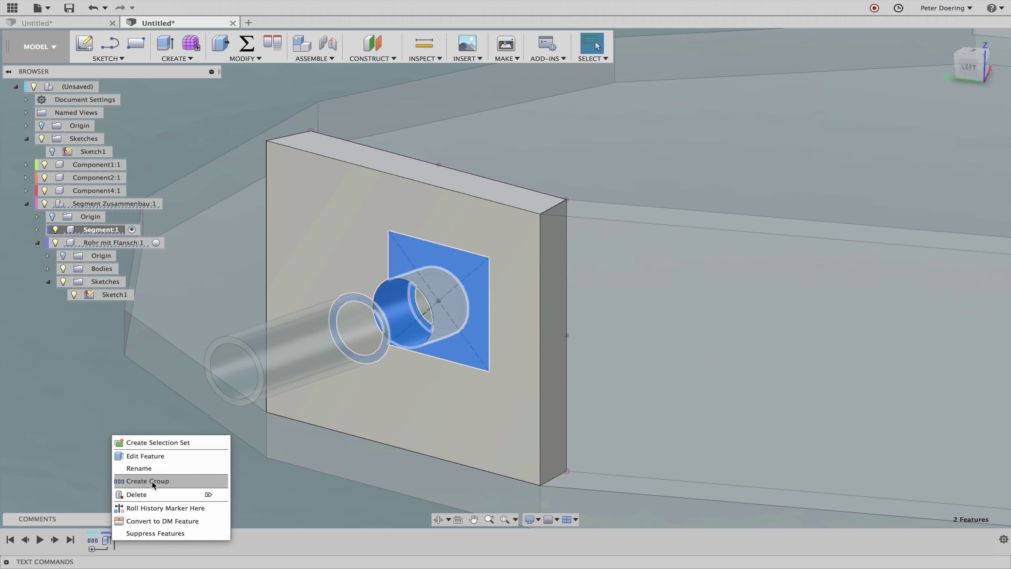
pyautogui.click(162, 459)
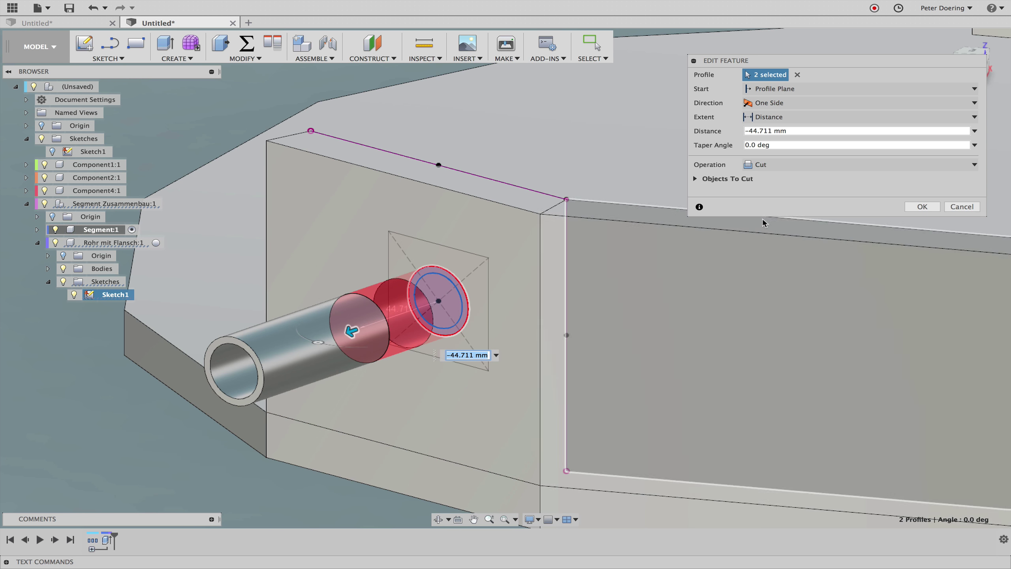
pyautogui.click(697, 179)
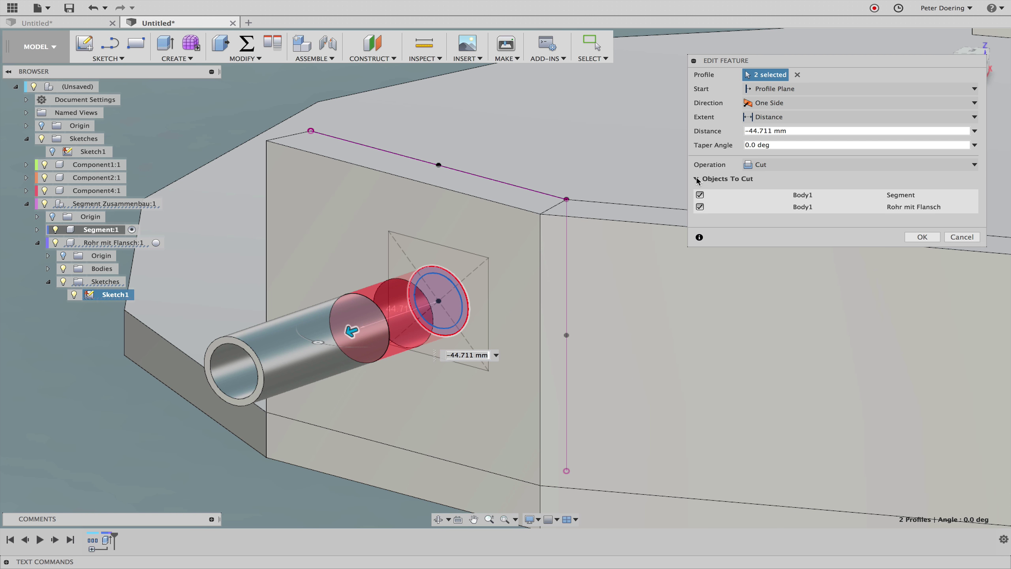
pyautogui.click(700, 206)
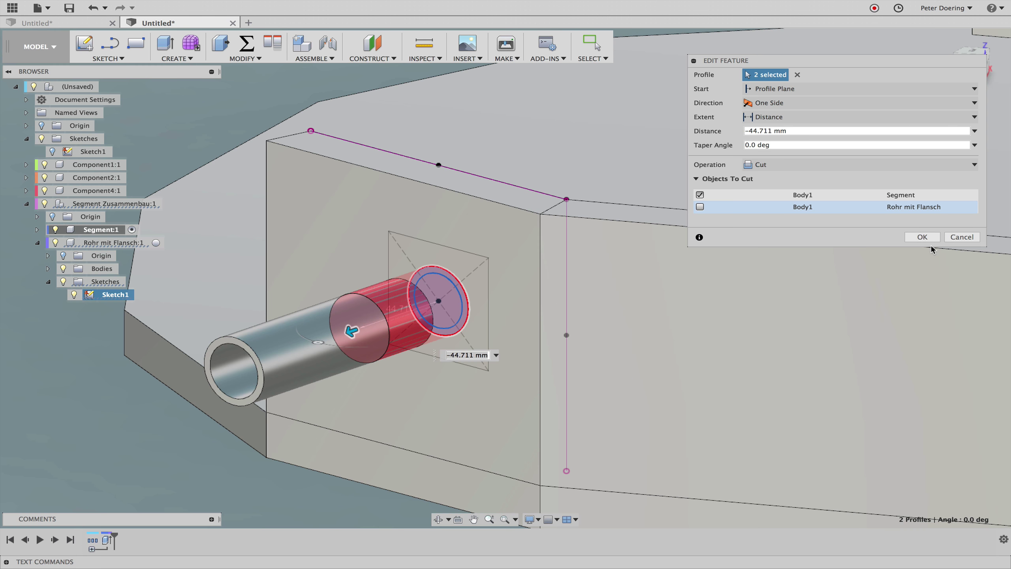
pyautogui.click(934, 239)
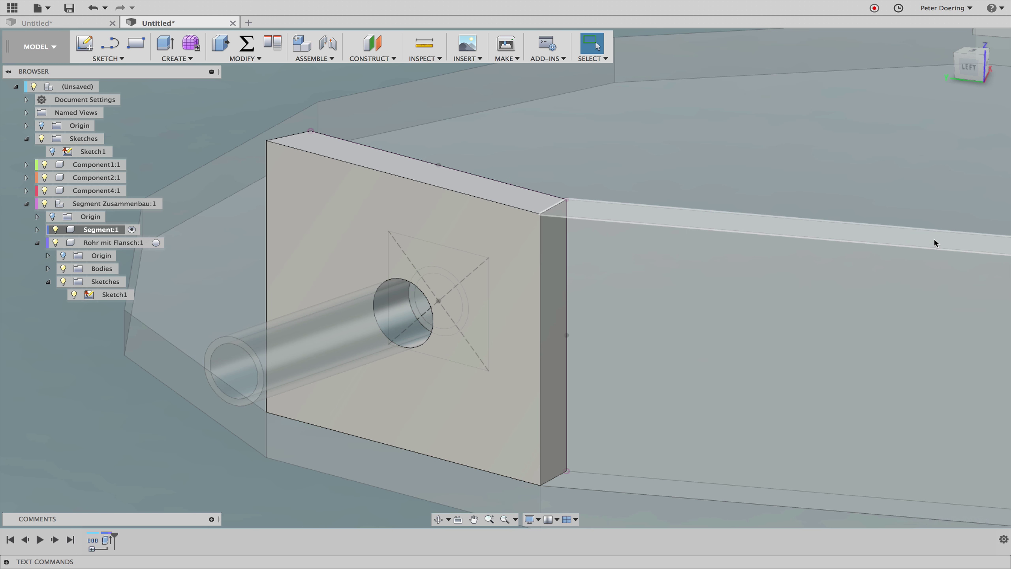
pyautogui.scroll(10, 934, 238)
pyautogui.scroll(-5, 935, 243)
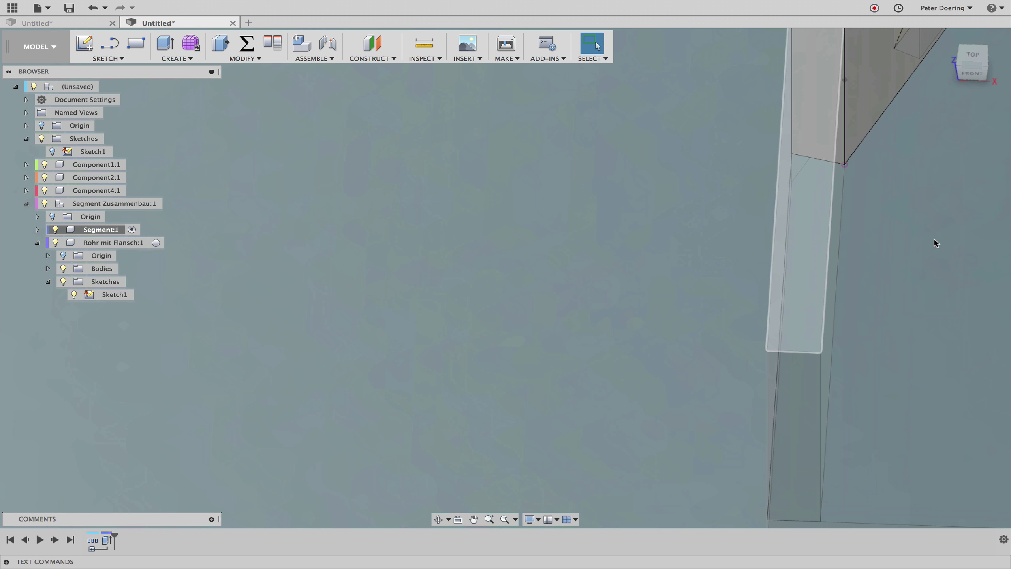
pyautogui.scroll(-5, 936, 243)
pyautogui.keyDown('shift'); pyautogui.moveTo(935, 242); pyautogui.dragTo(929, 241, button='middle'); pyautogui.keyUp('shift')
pyautogui.scroll(2, 928, 241)
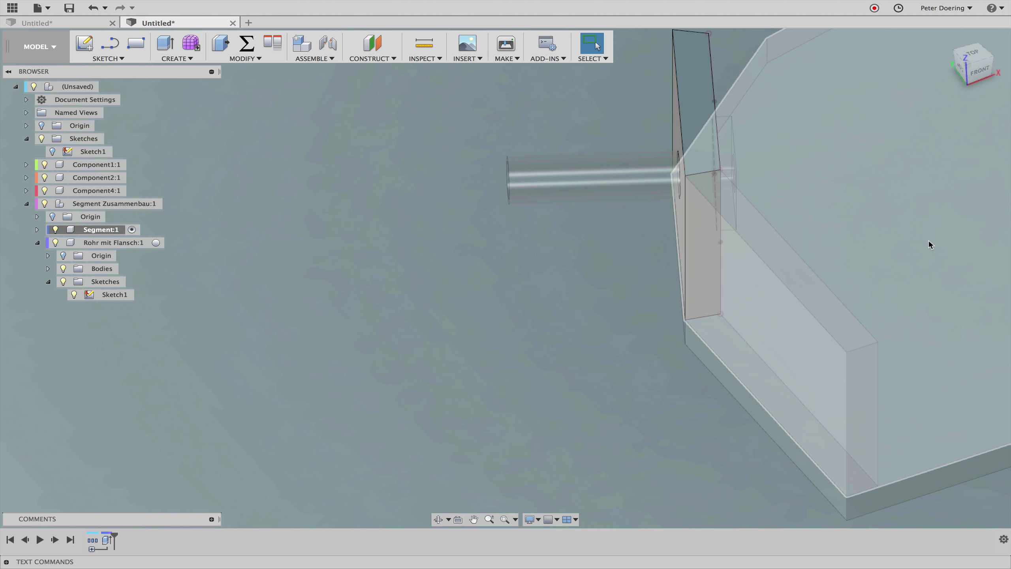
pyautogui.moveTo(114, 203)
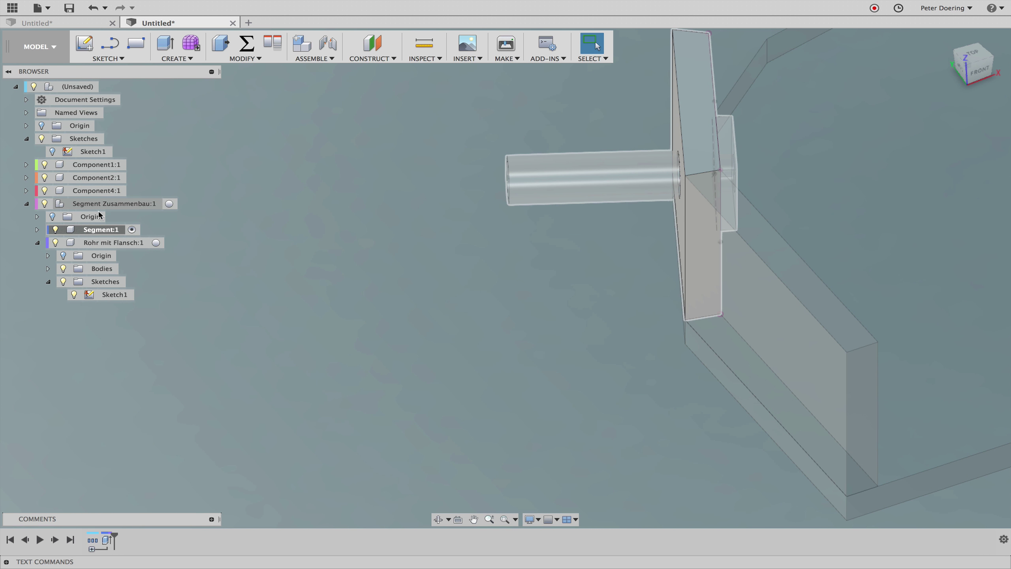
pyautogui.click(37, 243)
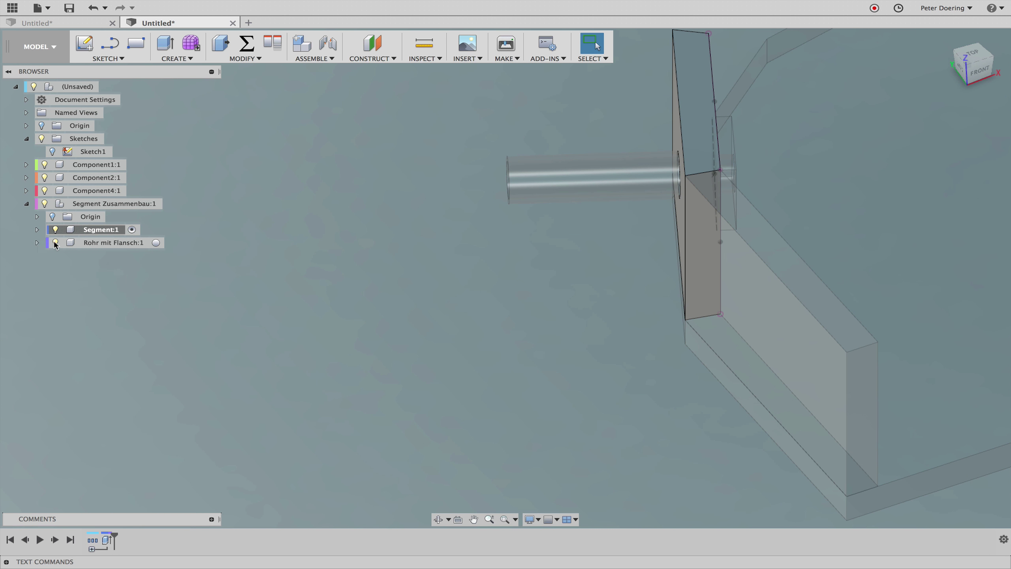
# Rigid-group Component1, Segment and Rohr mit Flansch, then reactivate the top-level design
pyautogui.rightClick(111, 207)
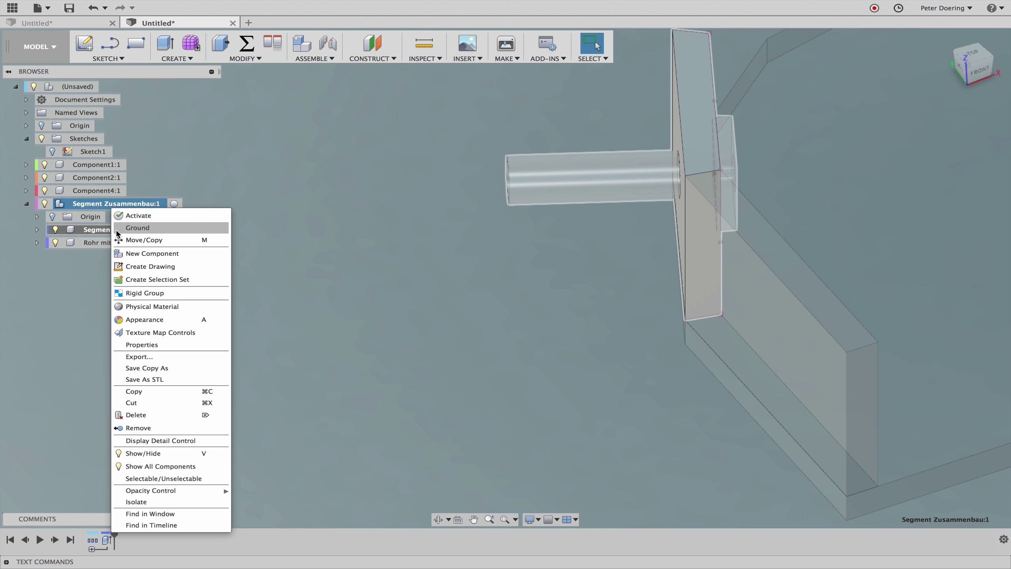
pyautogui.click(151, 292)
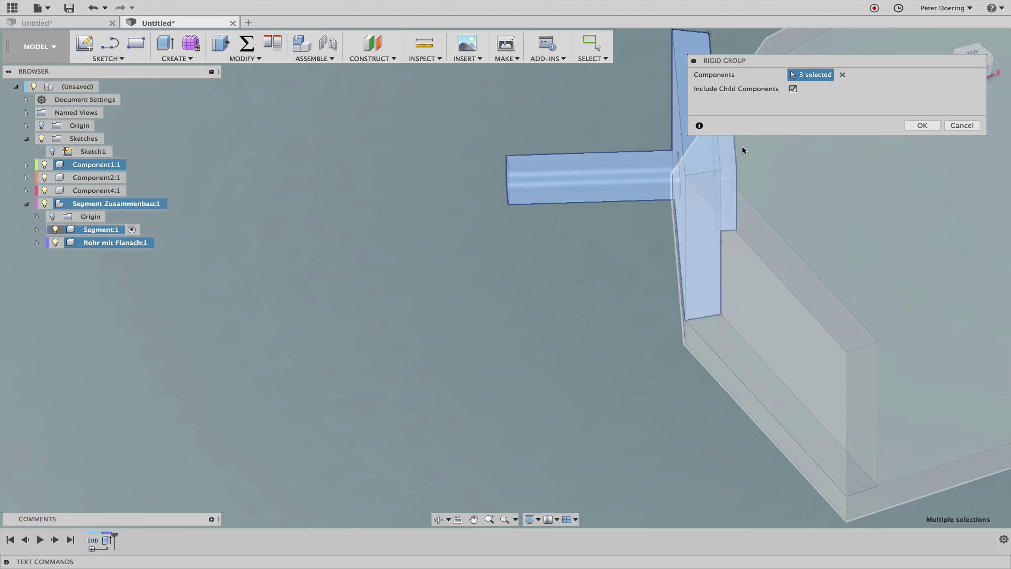
pyautogui.click(920, 126)
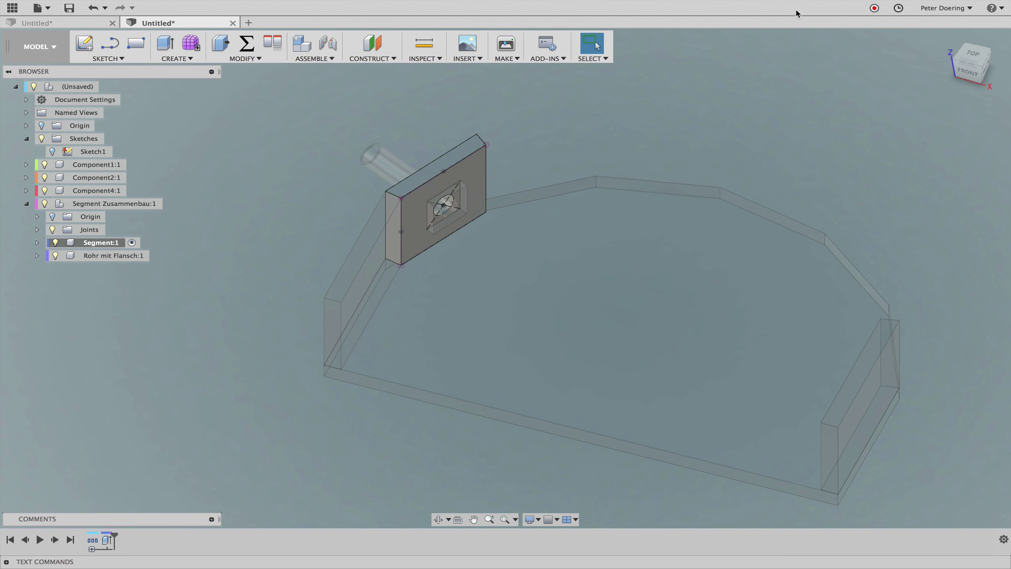
pyautogui.moveTo(78, 86)
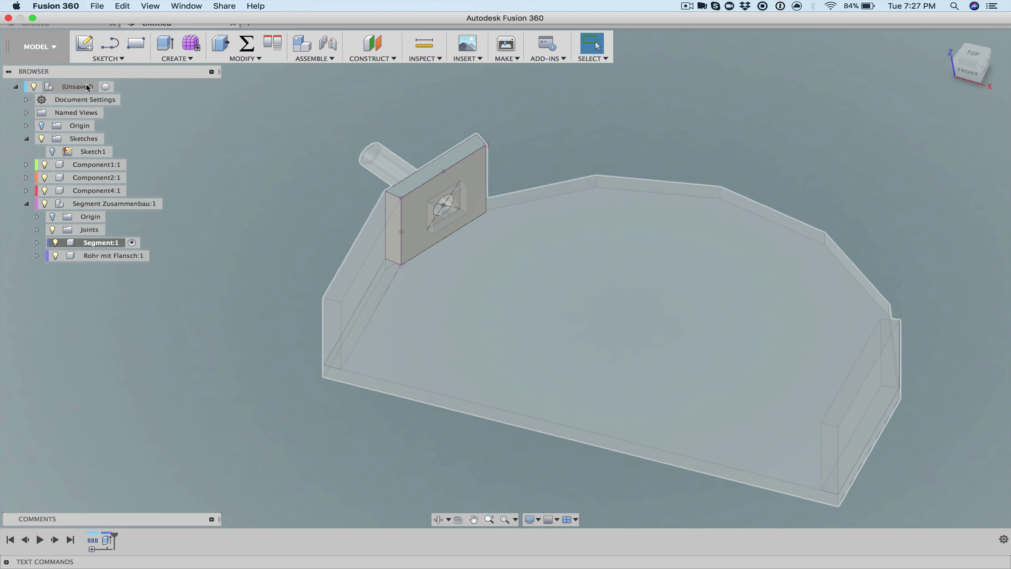
pyautogui.click(104, 88)
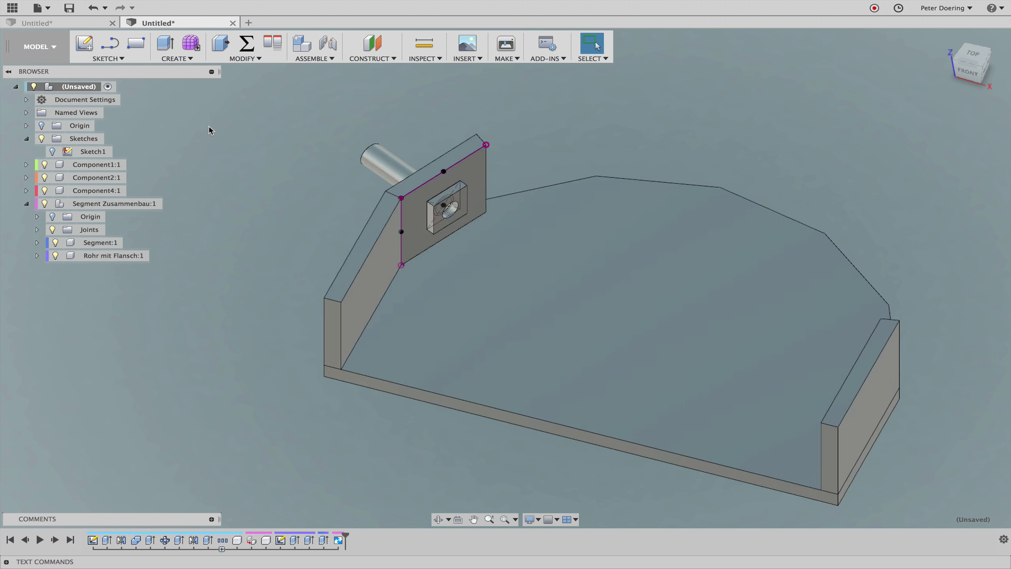
# Set up a circular component pattern of Segment Zusammenbau about the vertical axis, spread over an angle
pyautogui.click(178, 59)
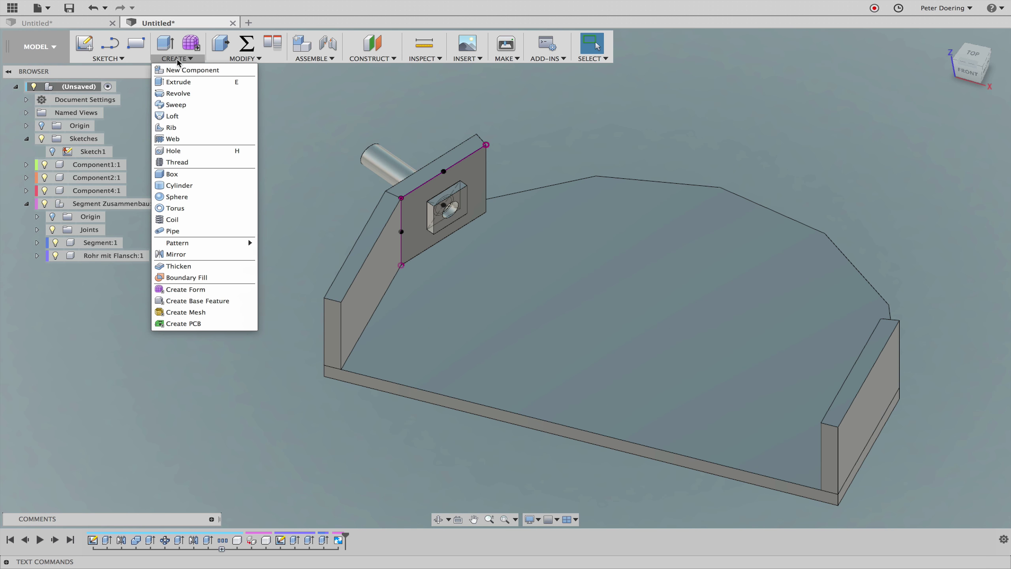
pyautogui.moveTo(177, 242)
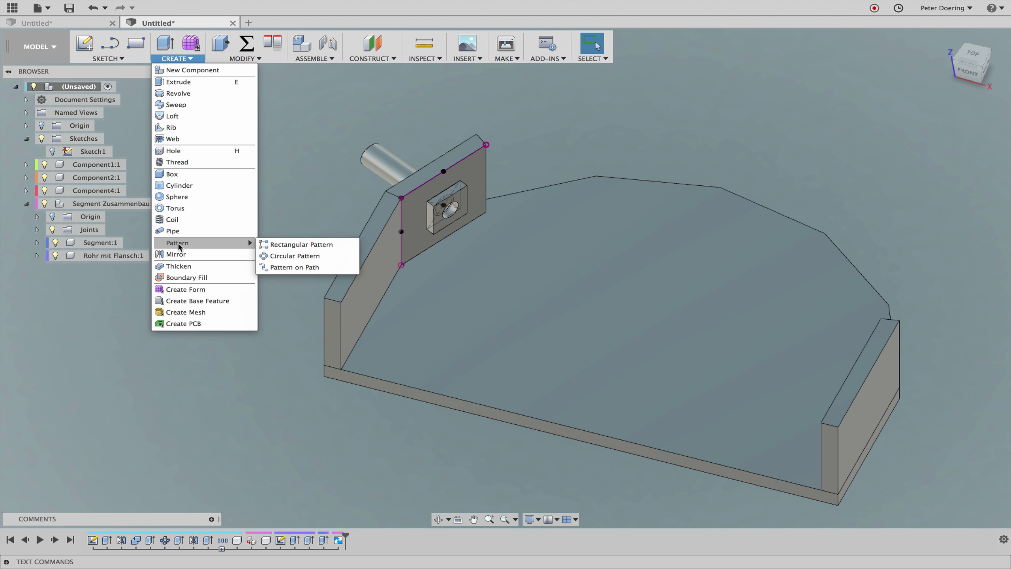
pyautogui.click(295, 256)
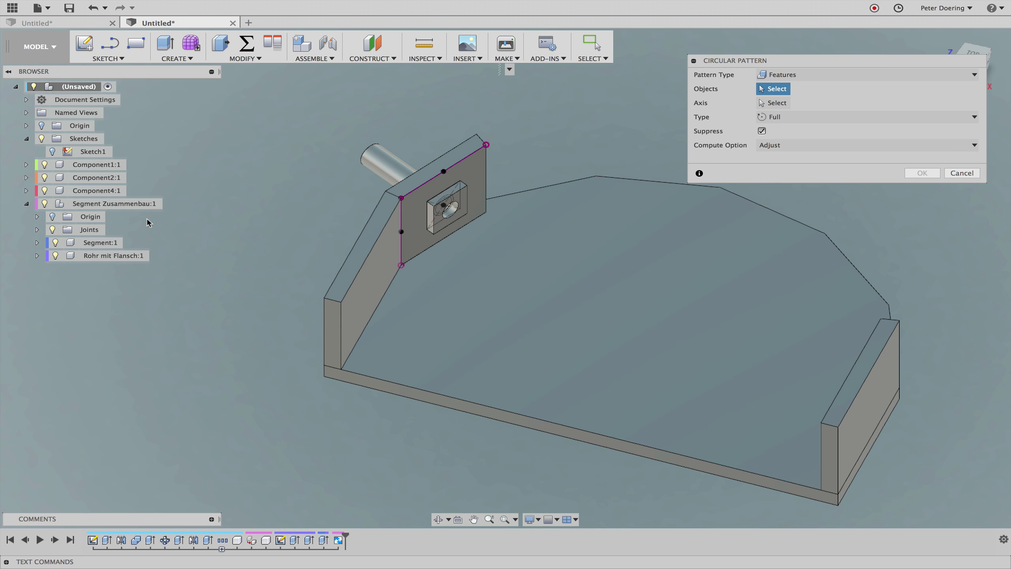
pyautogui.click(859, 74)
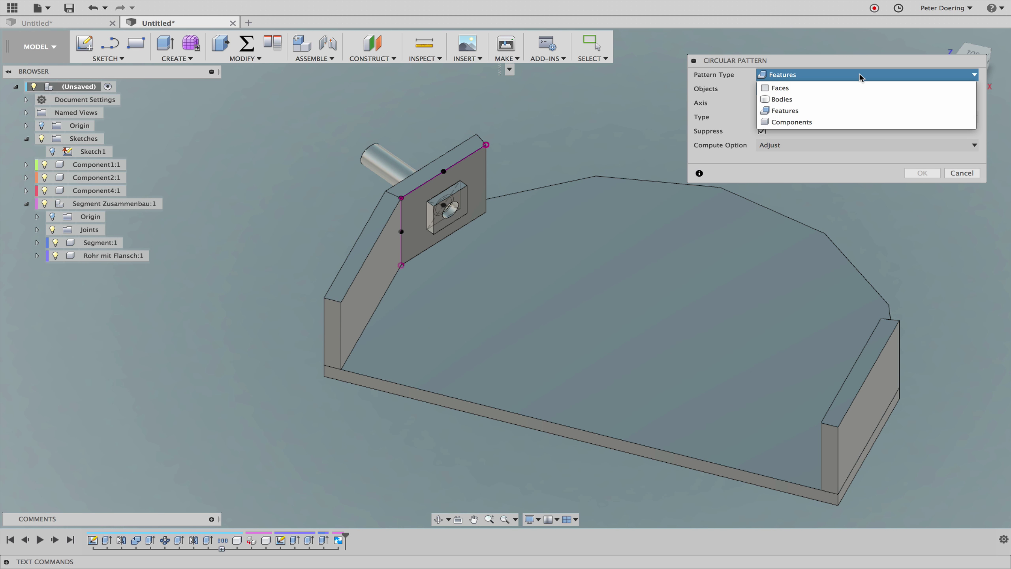
pyautogui.click(820, 122)
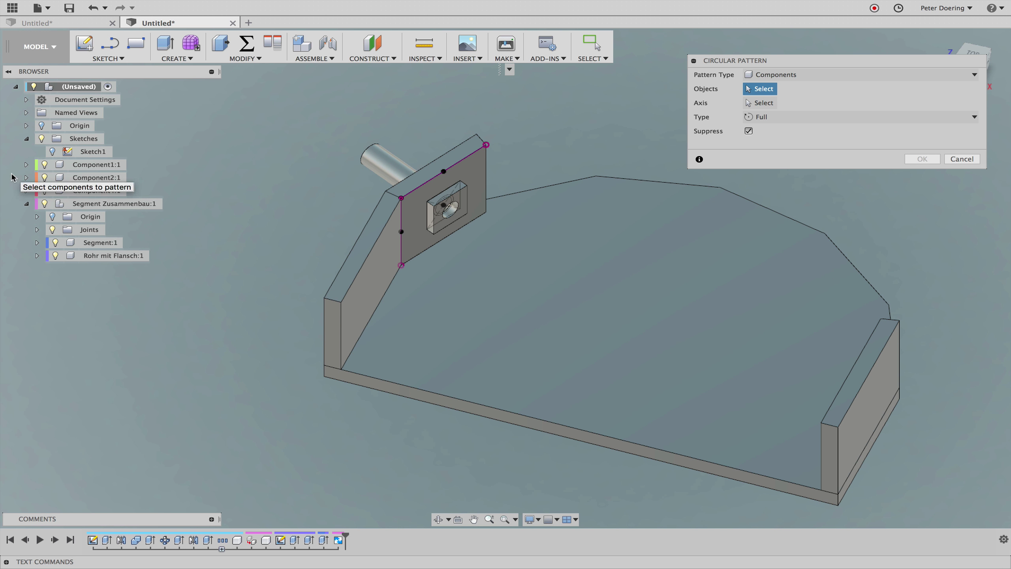
pyautogui.click(87, 204)
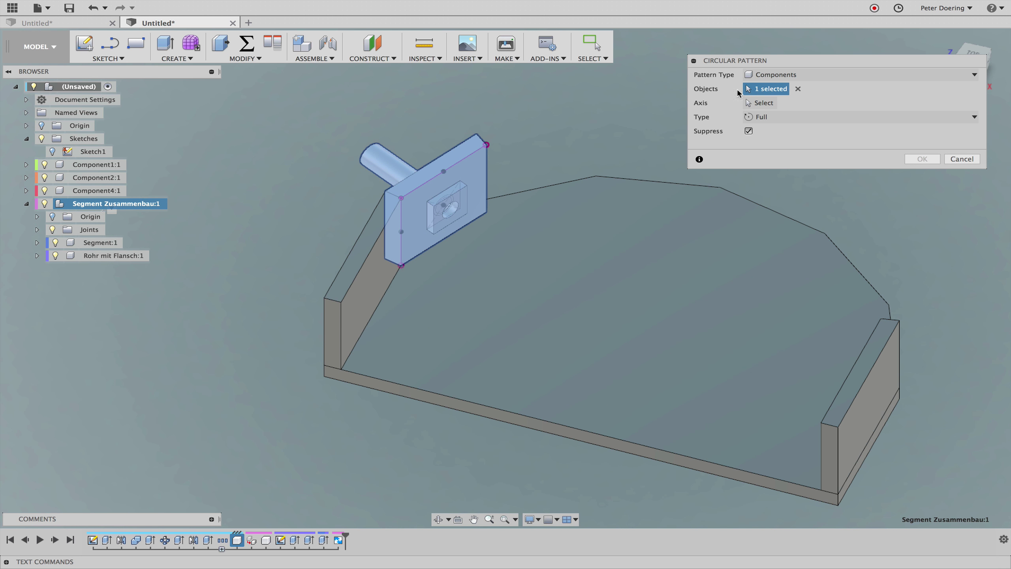
pyautogui.click(771, 104)
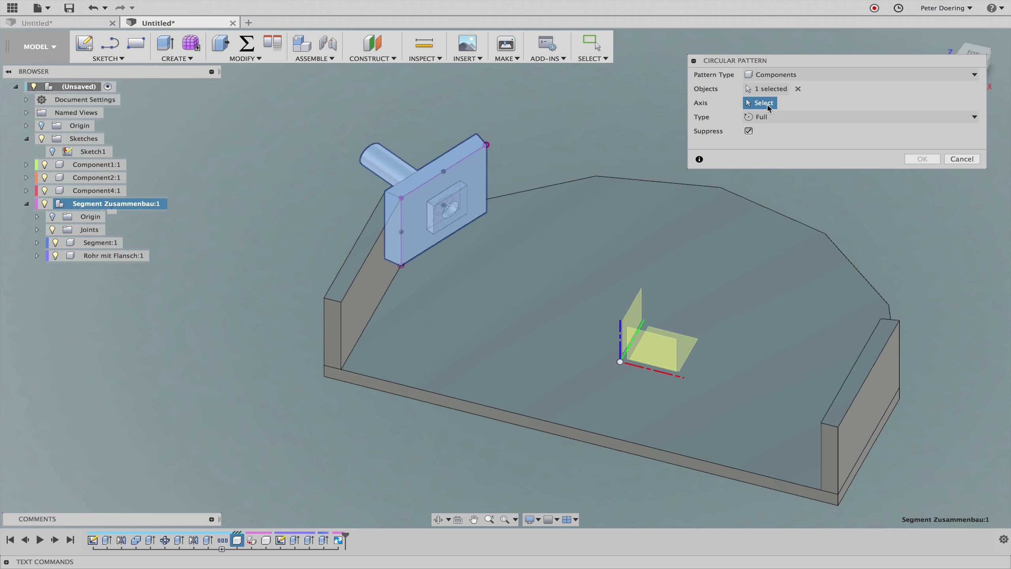
pyautogui.click(620, 327)
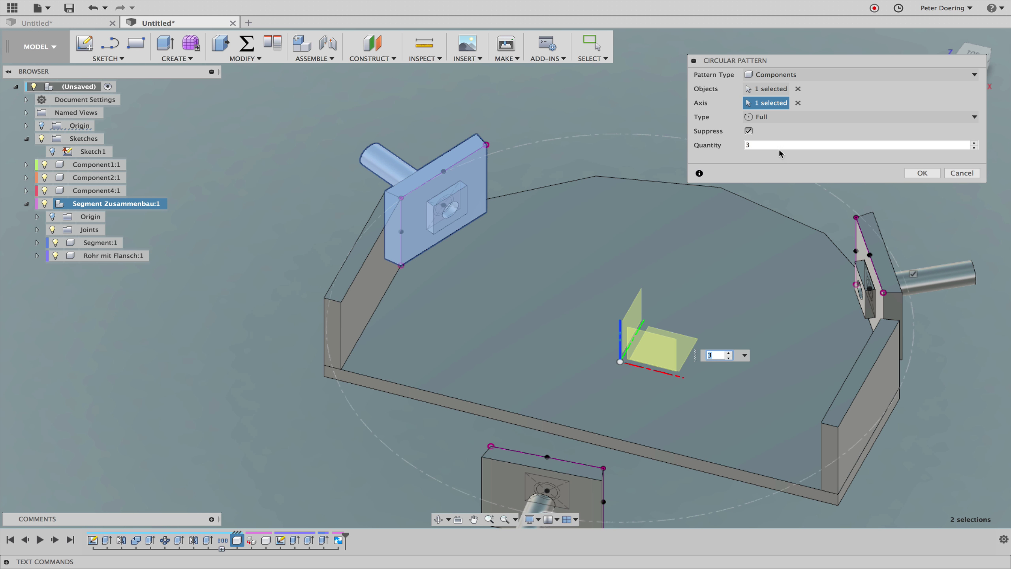
pyautogui.click(787, 119)
pyautogui.click(782, 138)
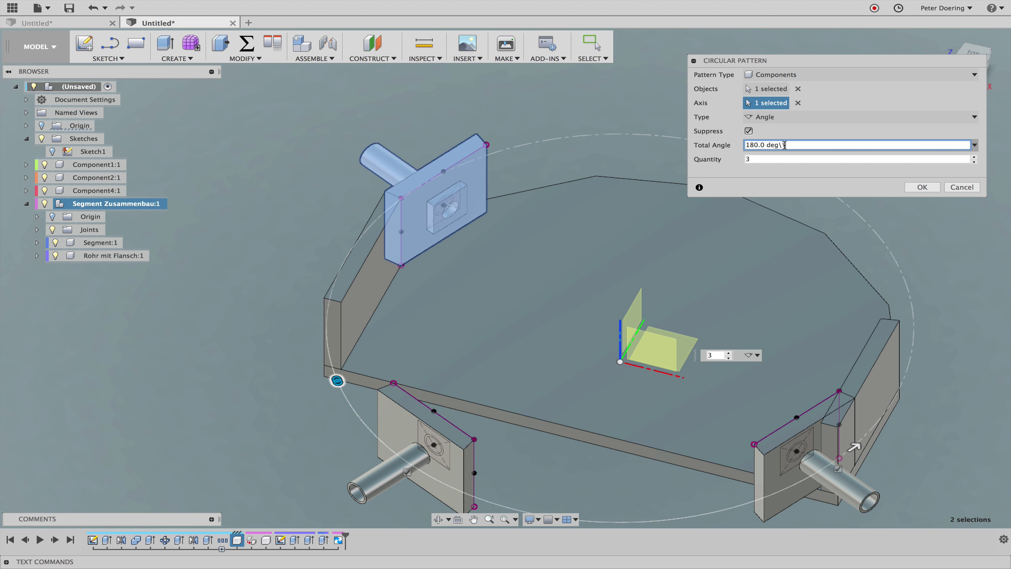
# Set total angle -180.0 / (NumSeg+1) * (NumSeg-1) and quantity NumSeg, confirming the pattern
pyautogui.press('BackSpace')
pyautogui.press('BackSpace')
pyautogui.press('BackSpace')
pyautogui.write('(N')
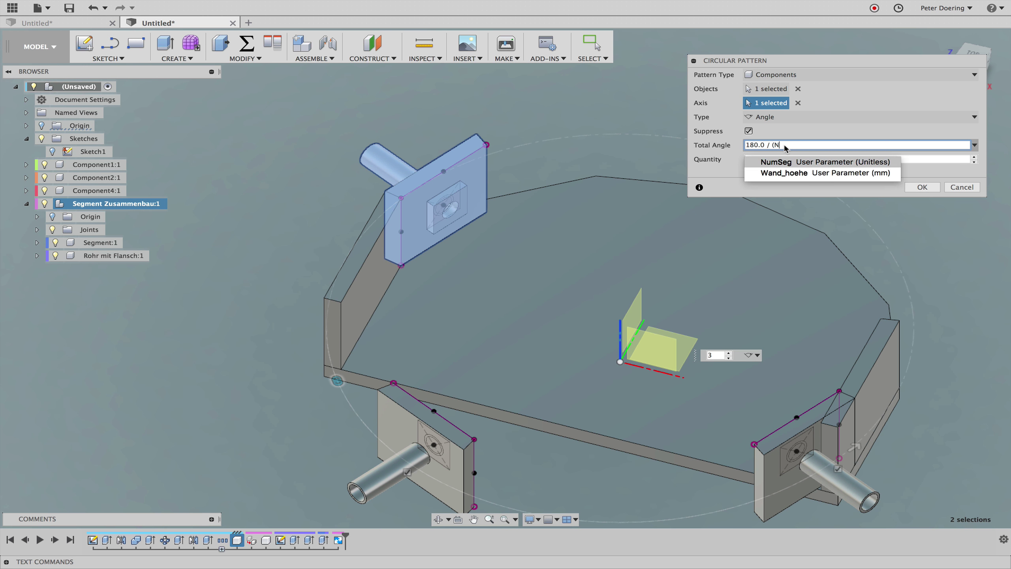
pyautogui.write('umSeg')
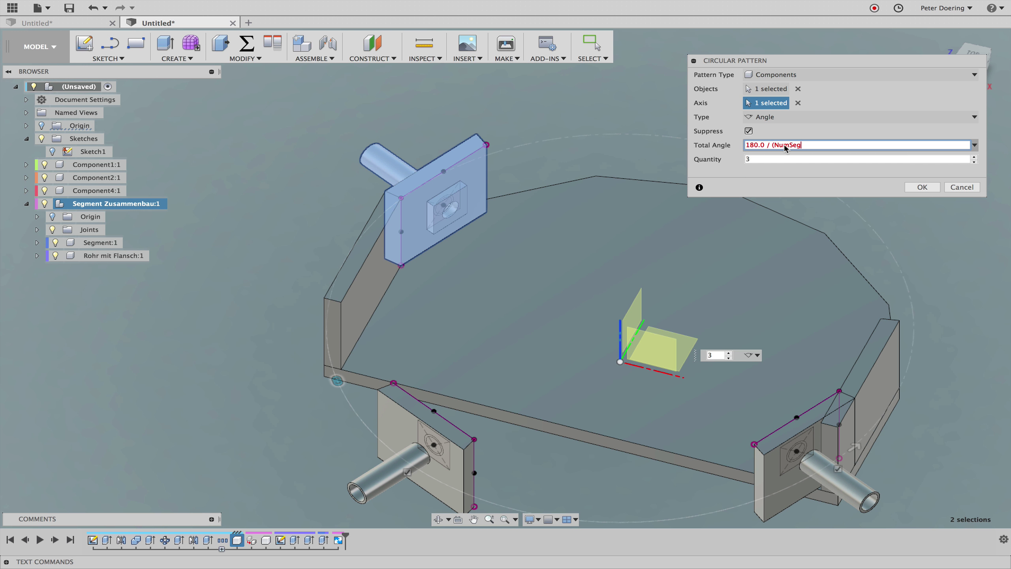
pyautogui.write('+1)')
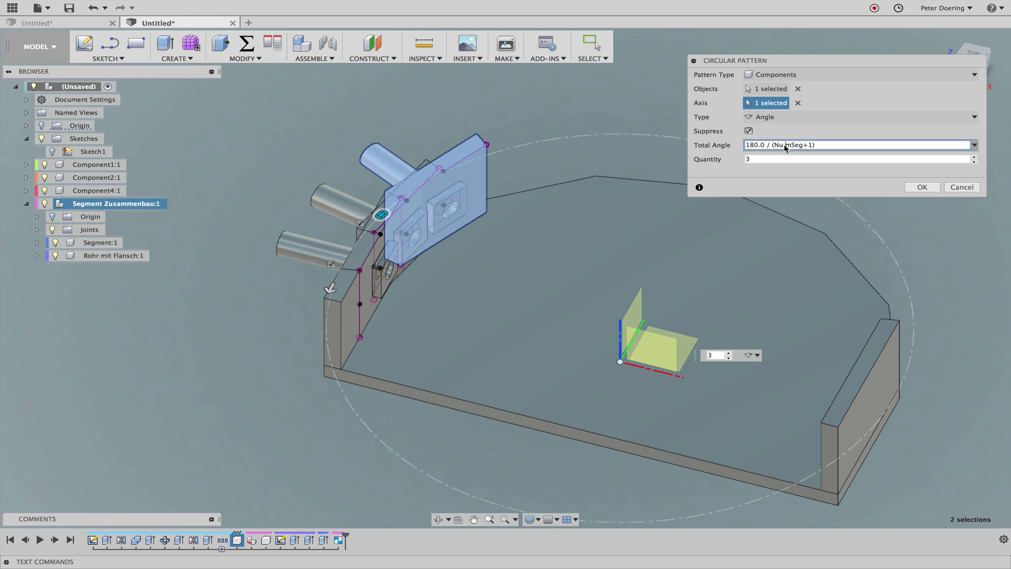
pyautogui.click(787, 146)
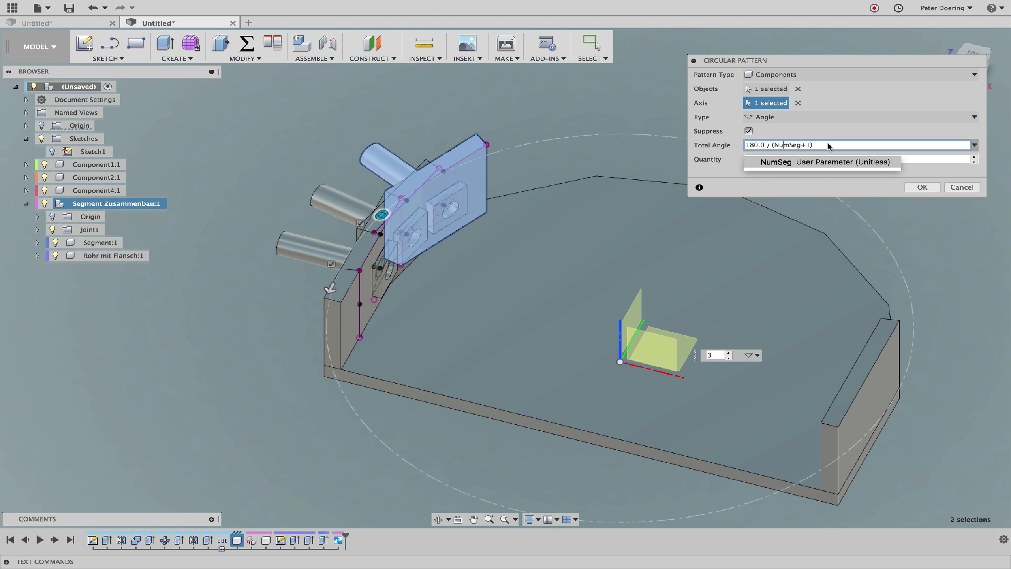
pyautogui.press('Escape')
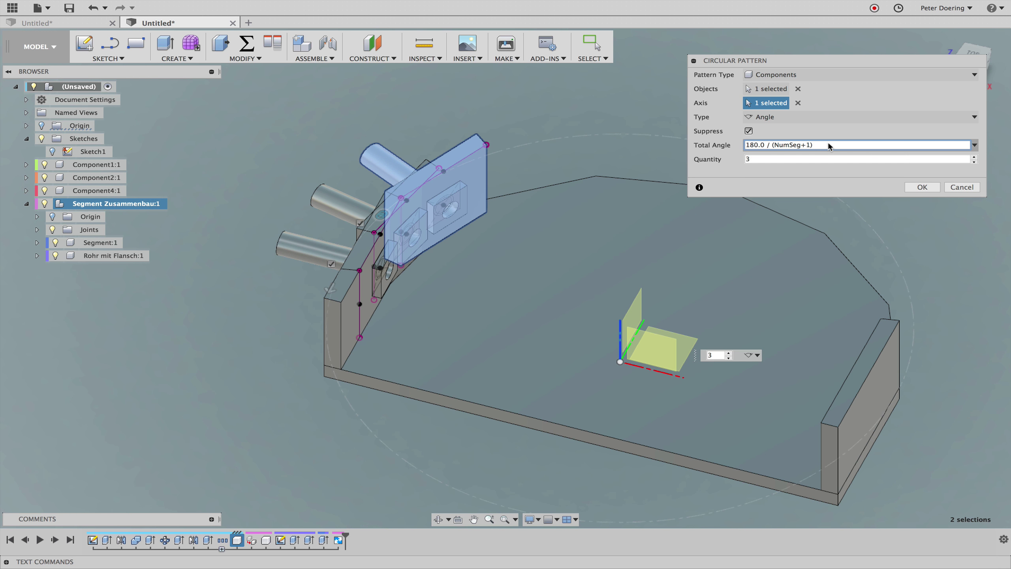
pyautogui.write('(N')
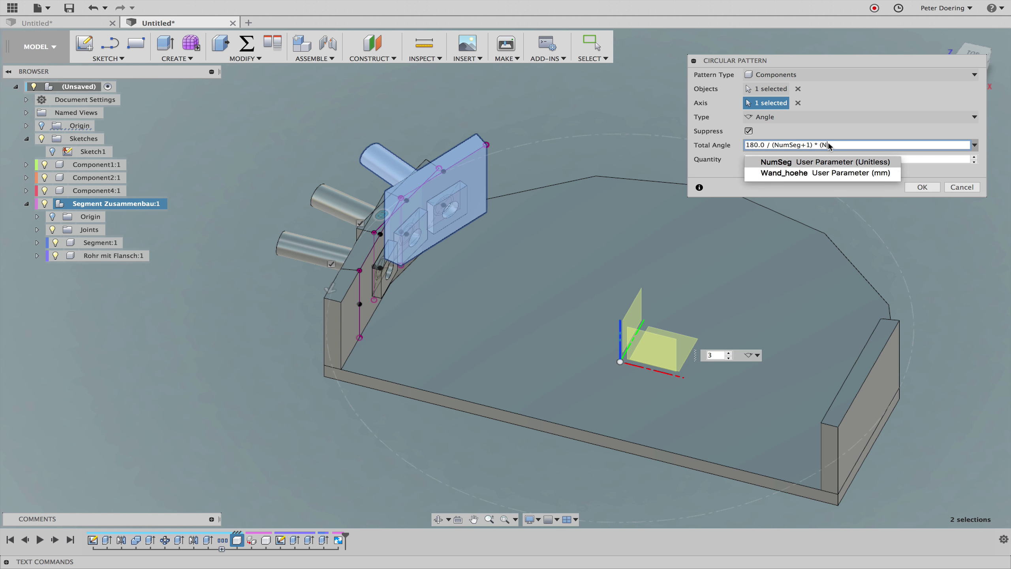
pyautogui.write('umSeg-1')
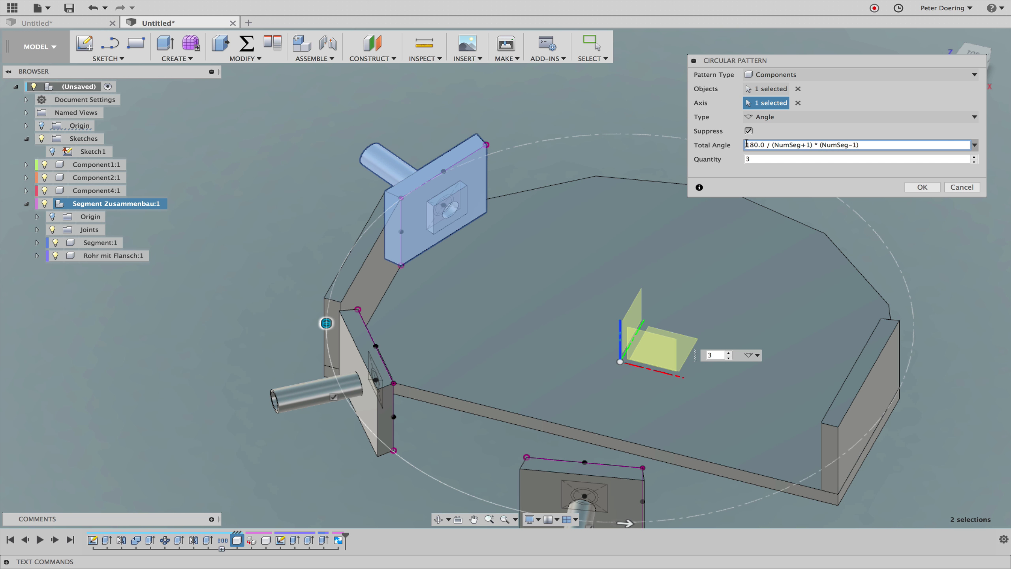
pyautogui.write('-')
pyautogui.click(747, 159)
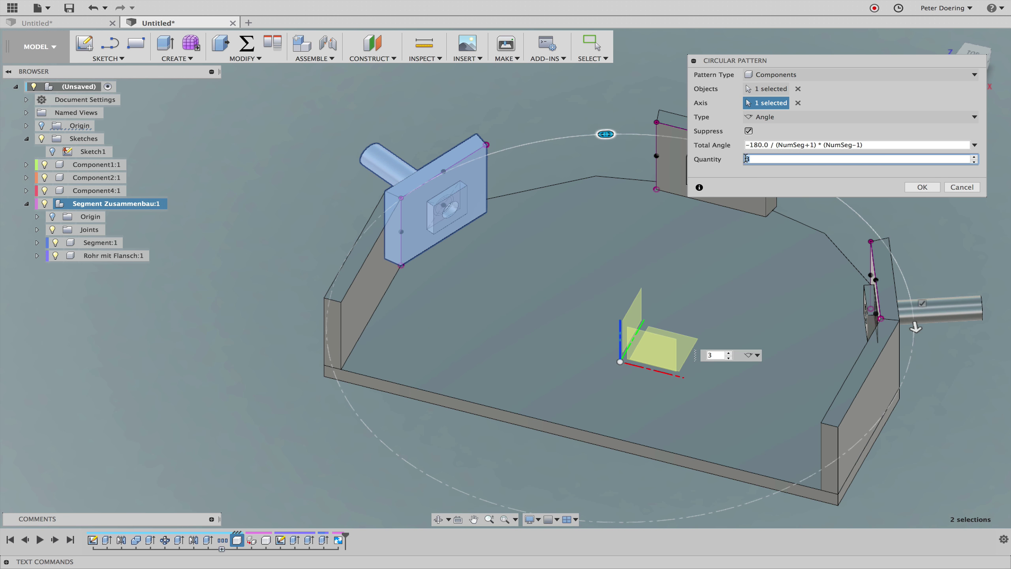
pyautogui.write('Nu')
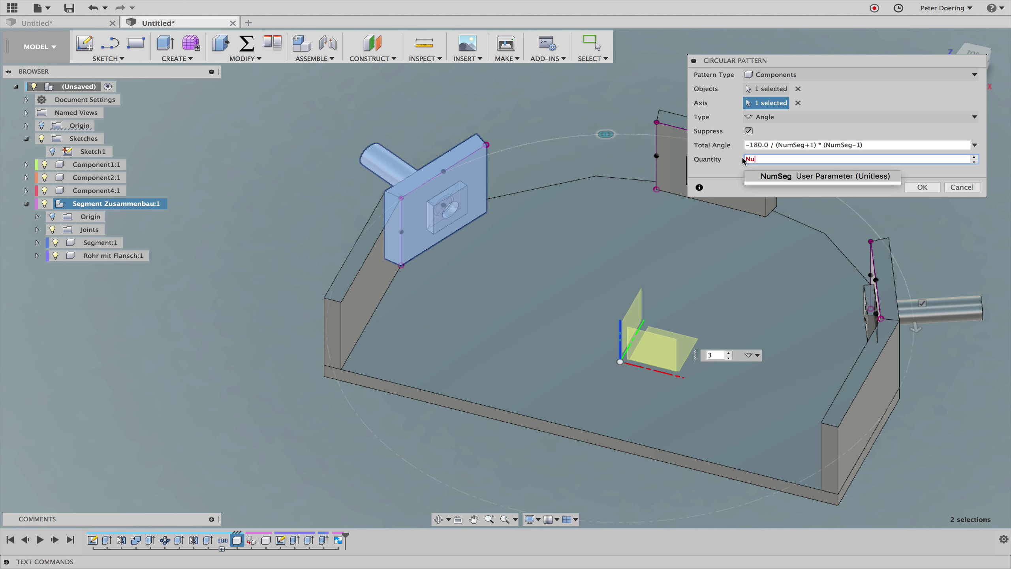
pyautogui.press('Return')
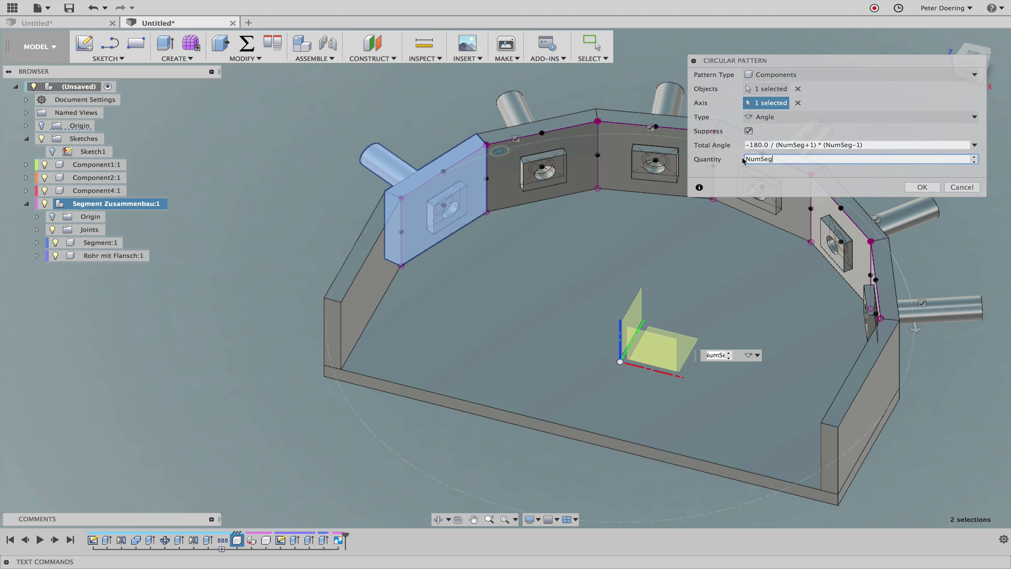
pyautogui.press('Return')
pyautogui.keyDown('shift'); pyautogui.moveTo(573, 217); pyautogui.dragTo(573, 222, button='middle'); pyautogui.keyUp('shift')
pyautogui.scroll(-5, 573, 221)
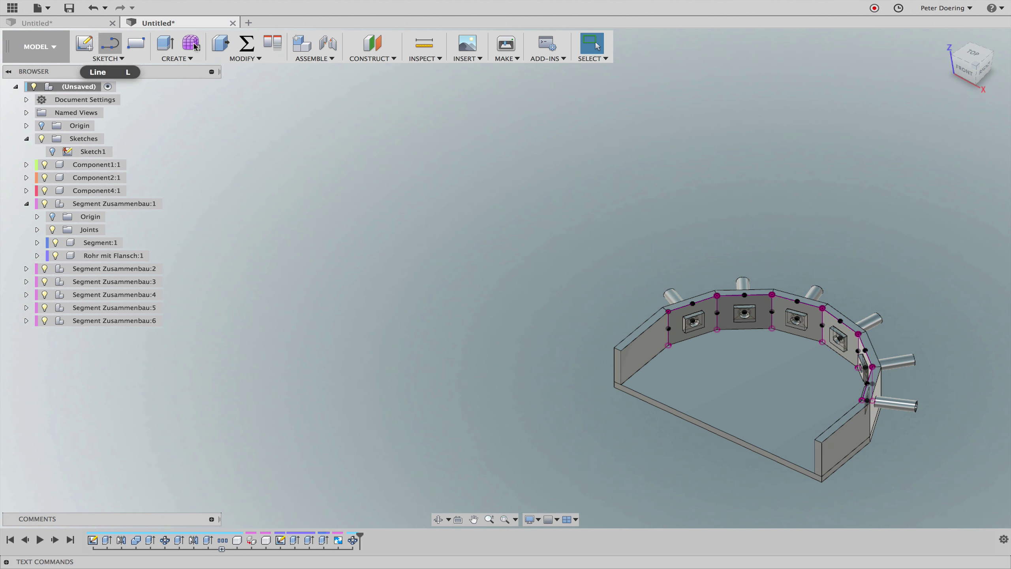
# In Change Parameters, set NumSeg to 9 and then to 12
pyautogui.click(247, 43)
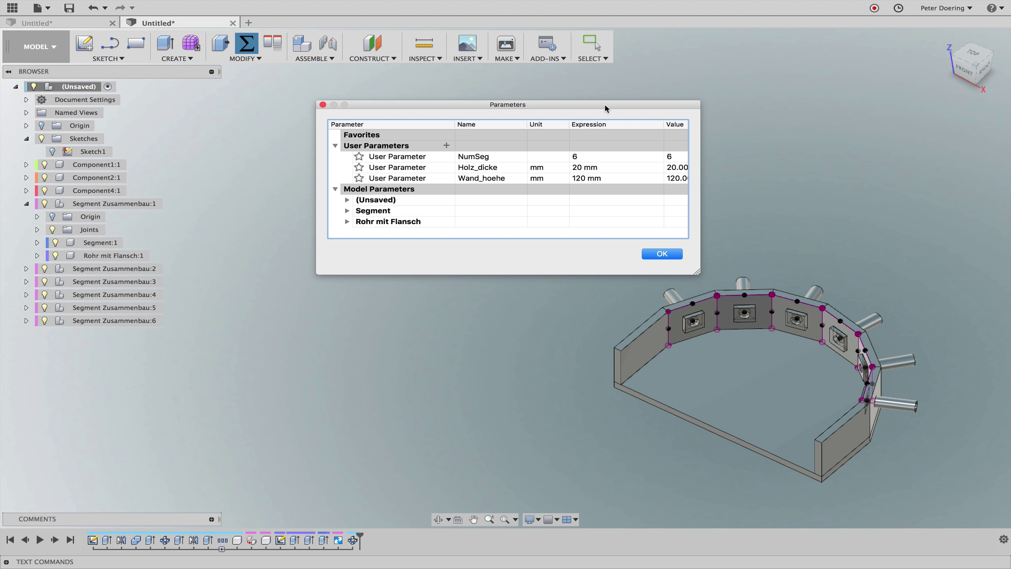
pyautogui.moveTo(604, 111); pyautogui.dragTo(471, 89)
pyautogui.scroll(1, 705, 203)
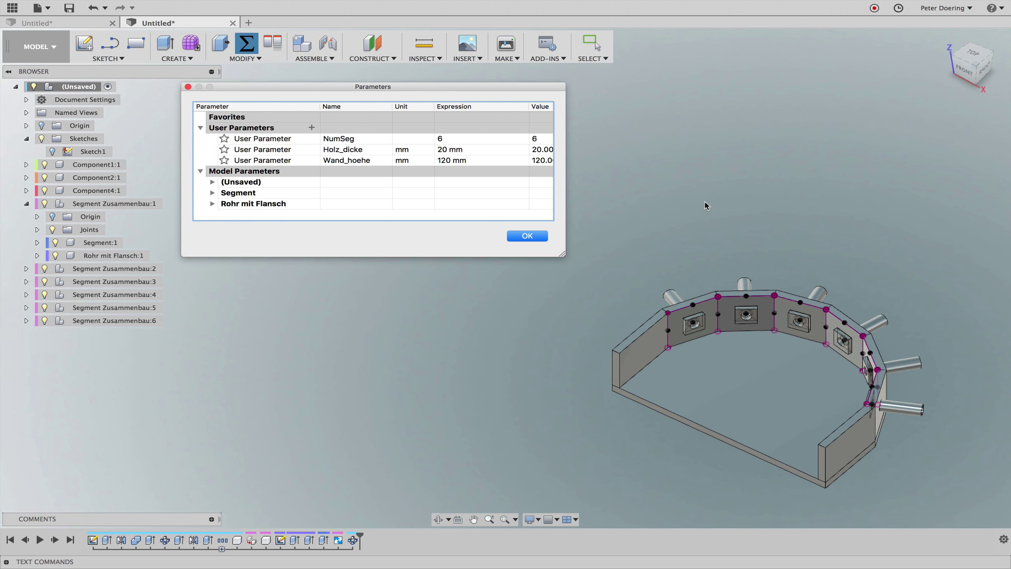
pyautogui.click(687, 182)
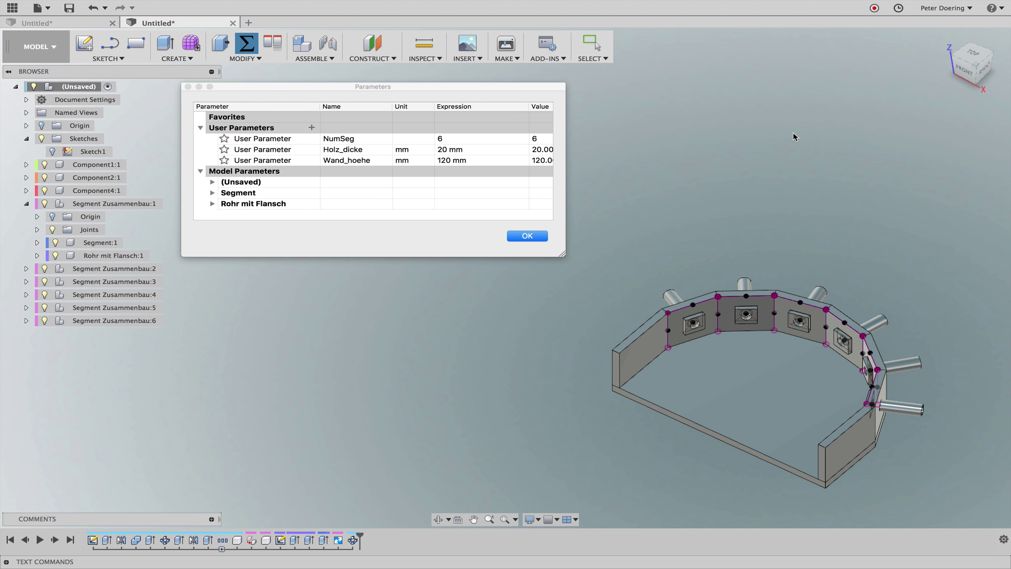
pyautogui.click(446, 144)
pyautogui.write('9')
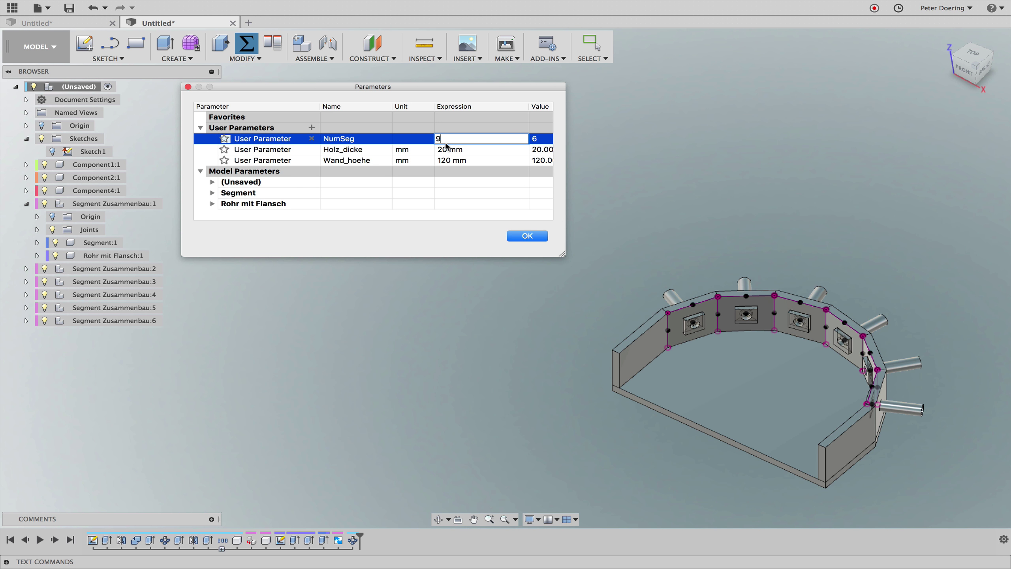
pyautogui.press('Return')
pyautogui.click(450, 139)
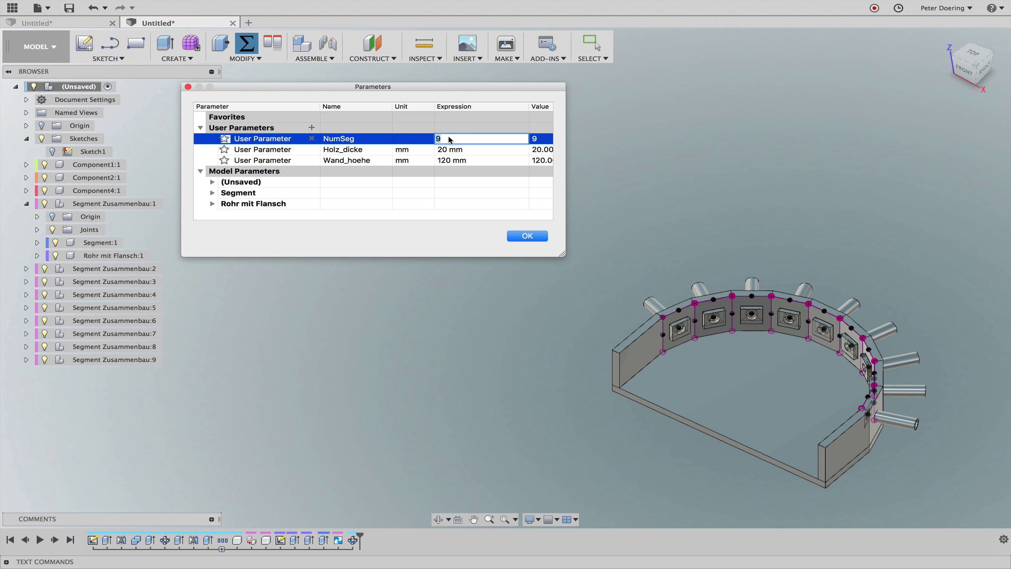
pyautogui.write('12')
pyautogui.press('Return')
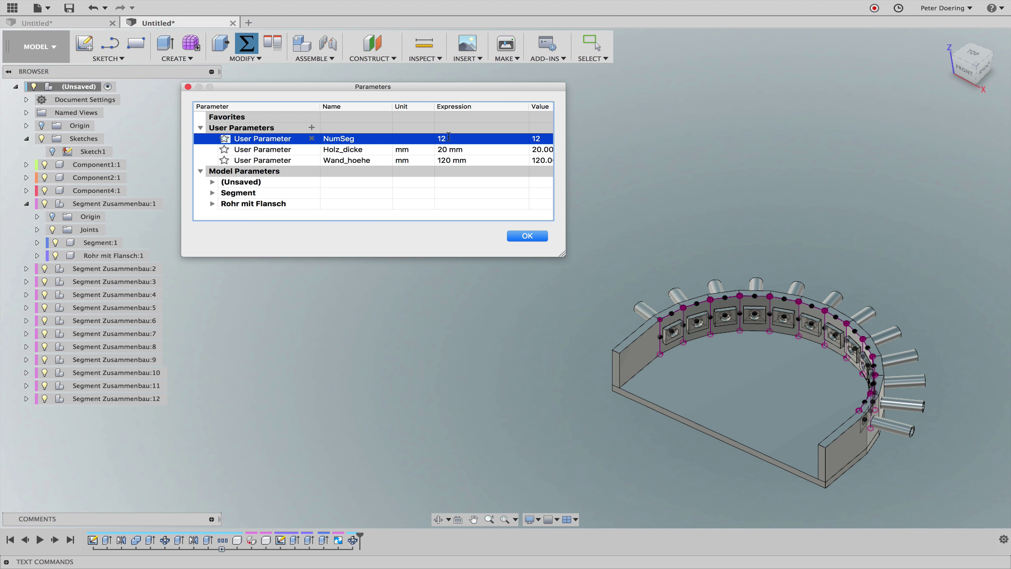
# Set Holz_dicke to 10 mm and Wand_hoehe to 75 mm
pyautogui.click(450, 150)
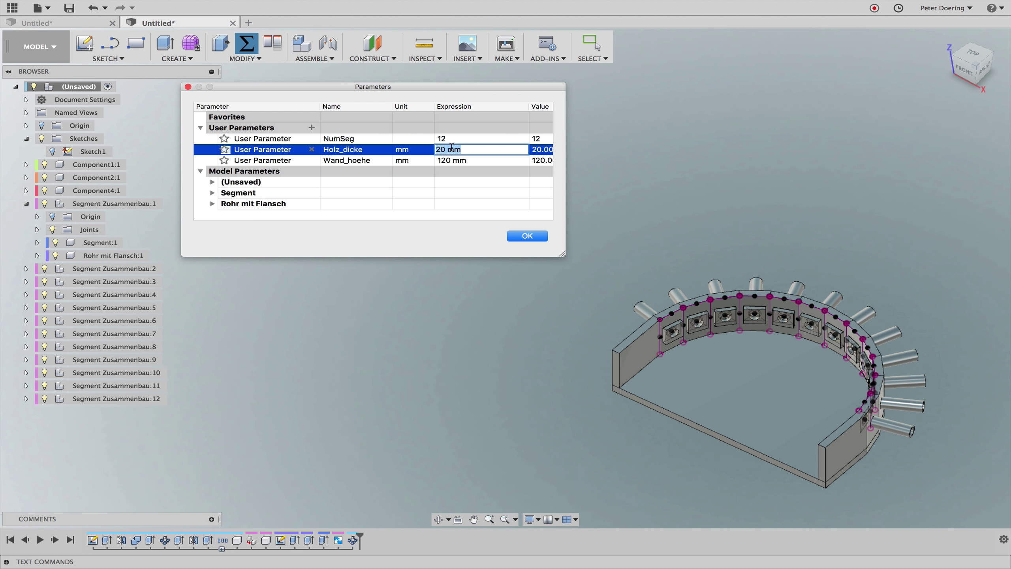
pyautogui.write('10')
pyautogui.press('Return')
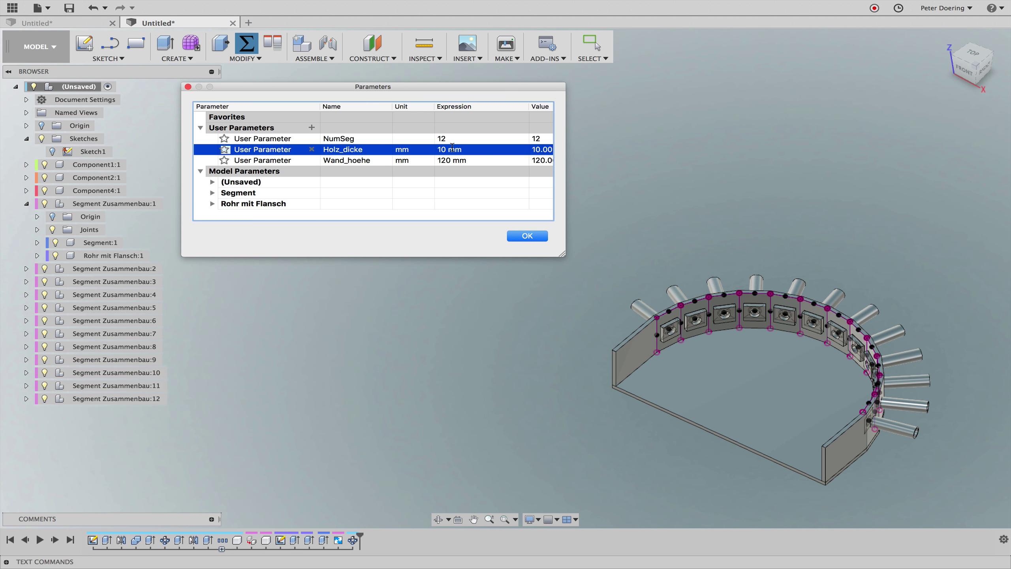
pyautogui.click(445, 161)
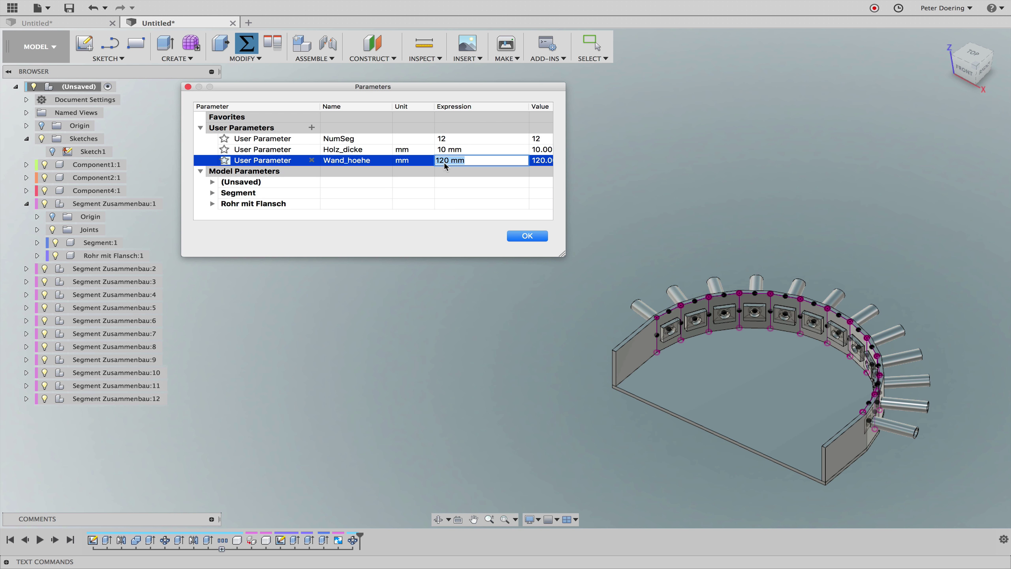
pyautogui.write('75')
pyautogui.press('Return')
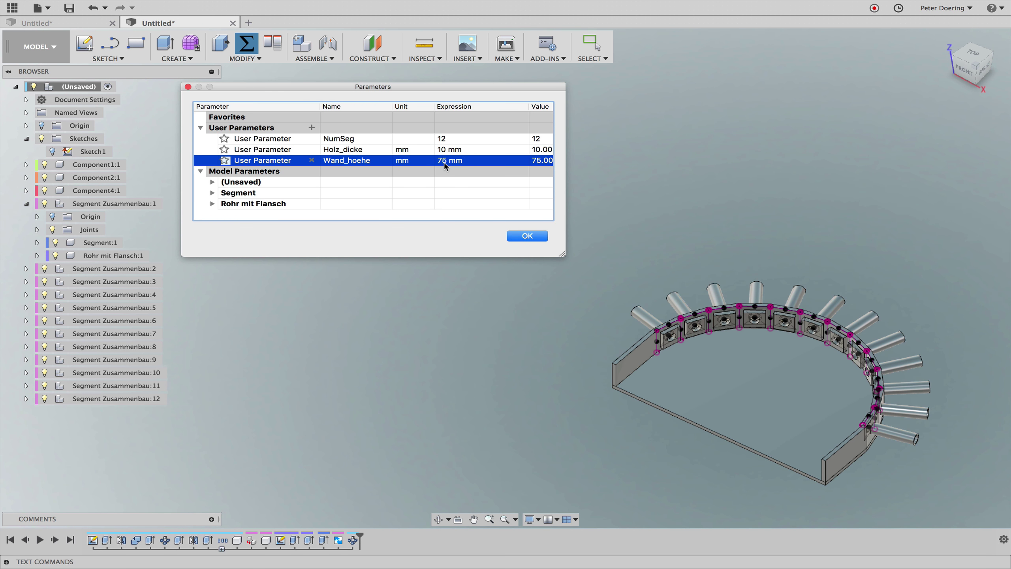
# Set the wall back to 6 segments, 20 mm Holz_dicke and 120 mm Wand_hoehe, and confirm
pyautogui.click(447, 140)
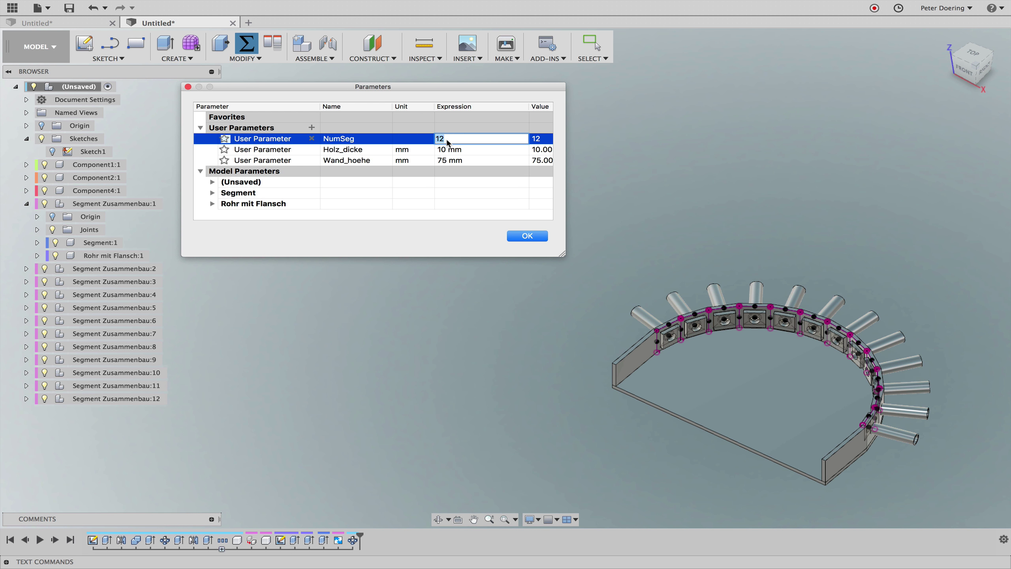
pyautogui.write('6')
pyautogui.press('Return')
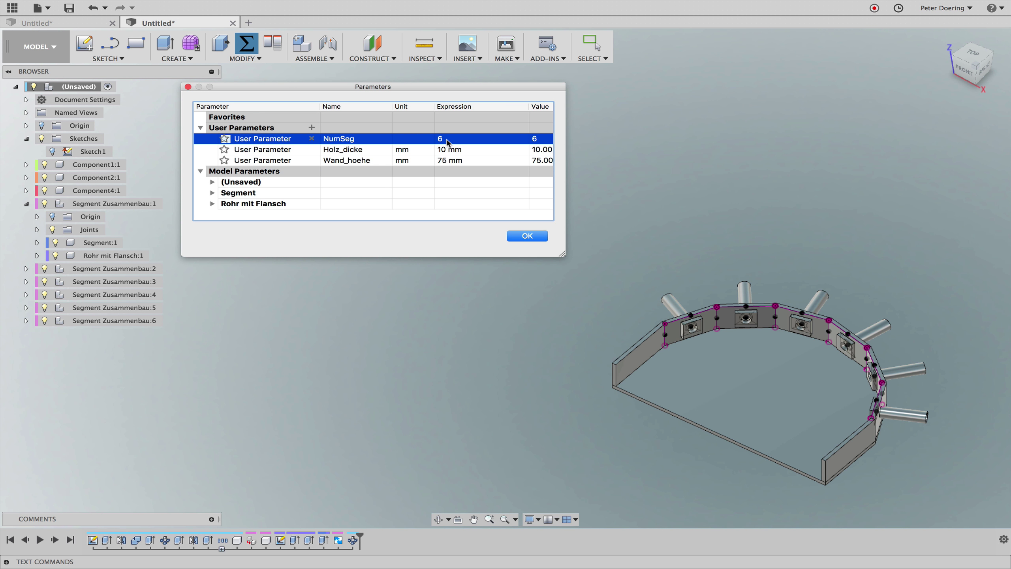
pyautogui.click(442, 152)
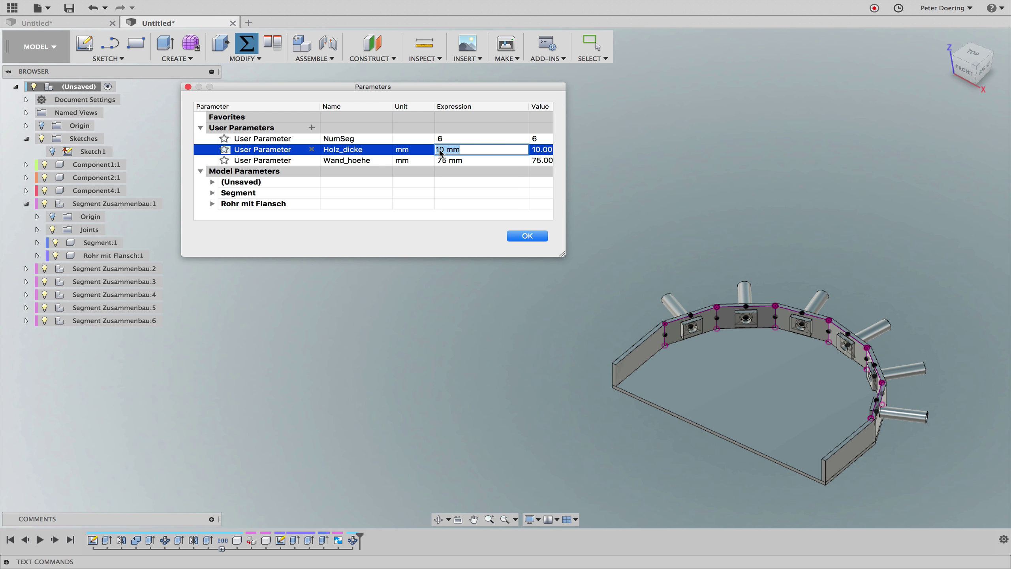
pyautogui.write('20')
pyautogui.press('Return')
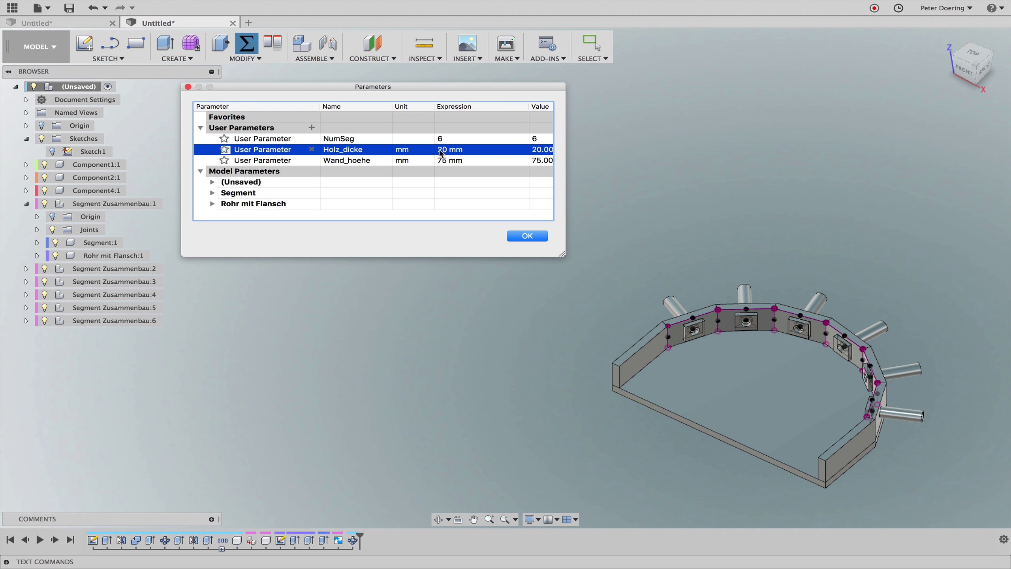
pyautogui.click(441, 161)
pyautogui.write('120')
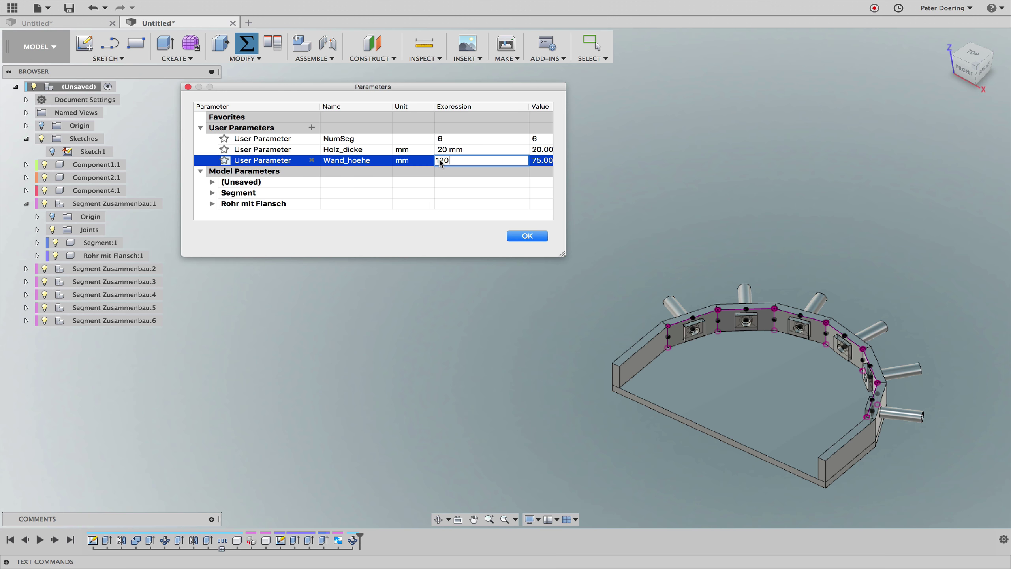
pyautogui.press('Return')
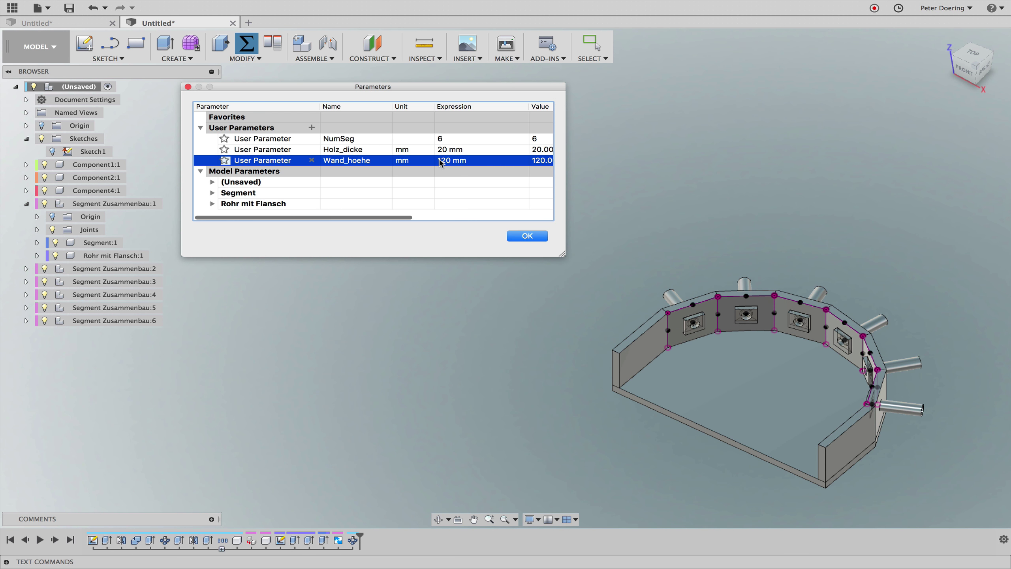
pyautogui.click(527, 236)
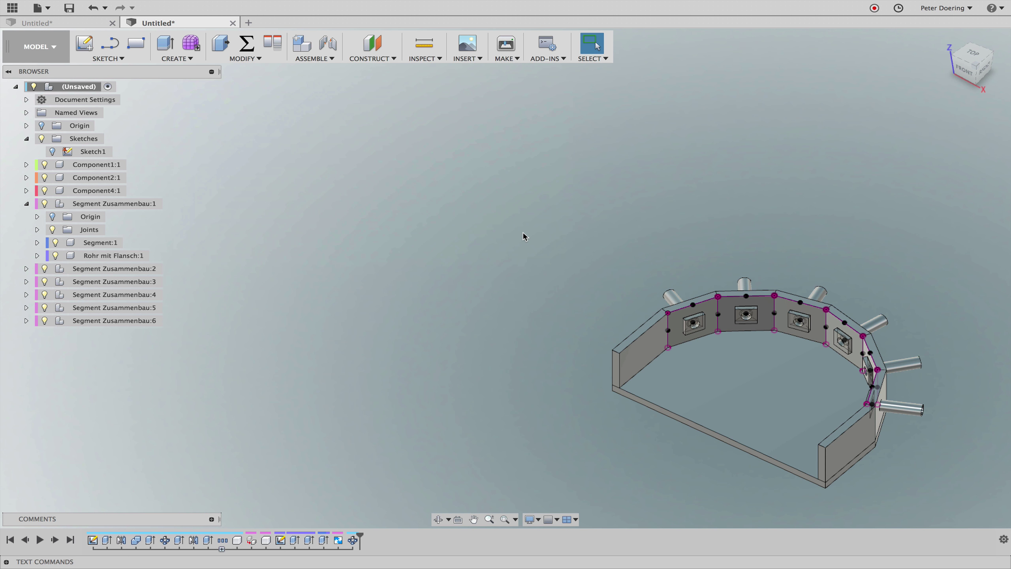